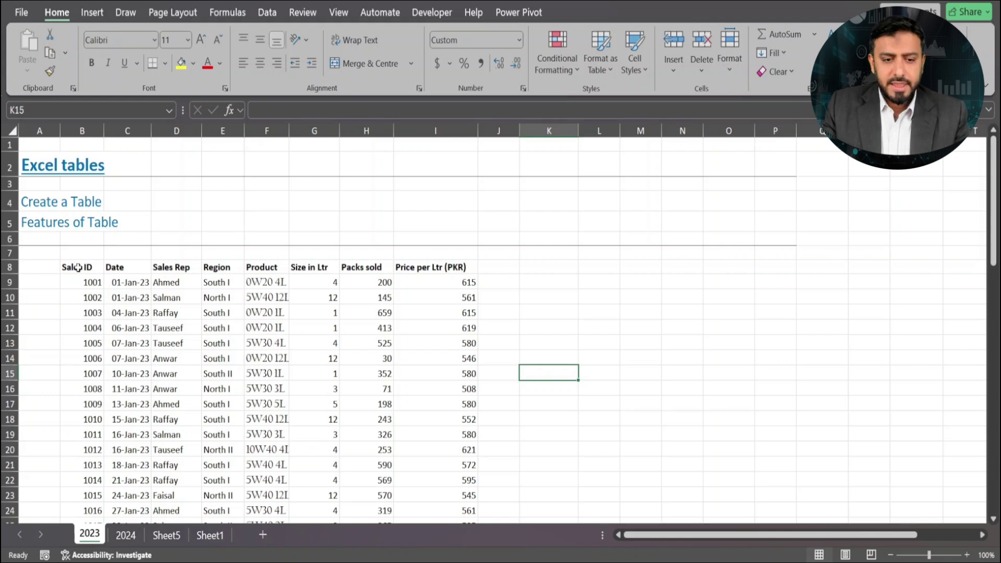
Step: Convert the sales data in B8:I68 of the 2023 sheet into a table with headers
click(77, 267)
key(shift+Right)
key(shift+Right)
key(shift+Right)
key(shift+Right)
key(shift+Right)
key(shift+Right)
key(shift+Right)
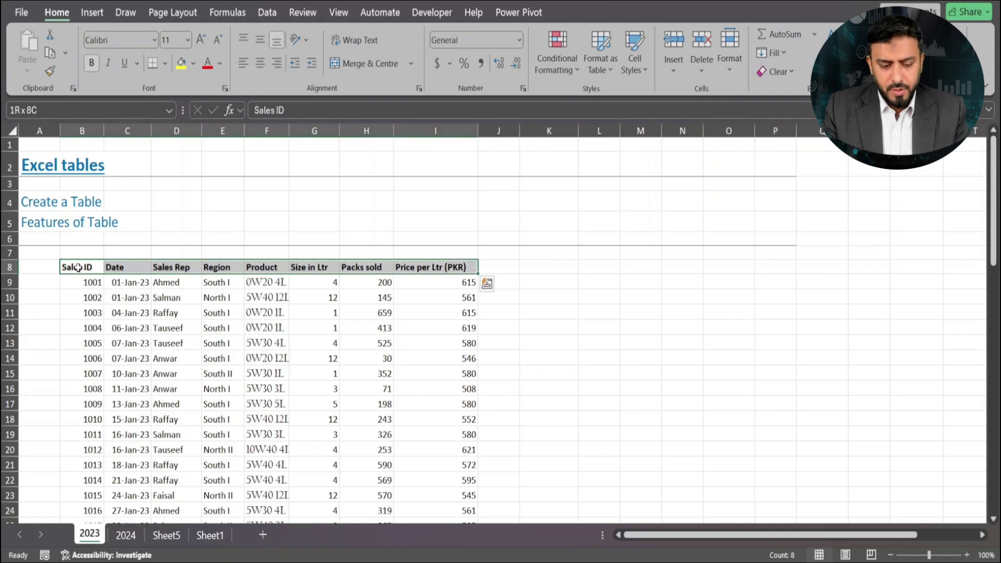
key(ctrl+shift+Down)
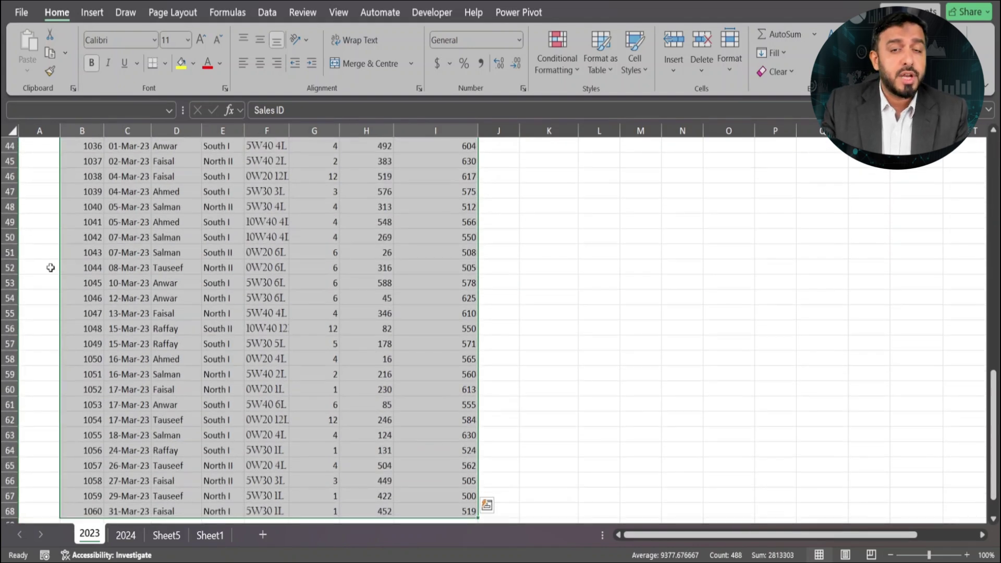
click(98, 18)
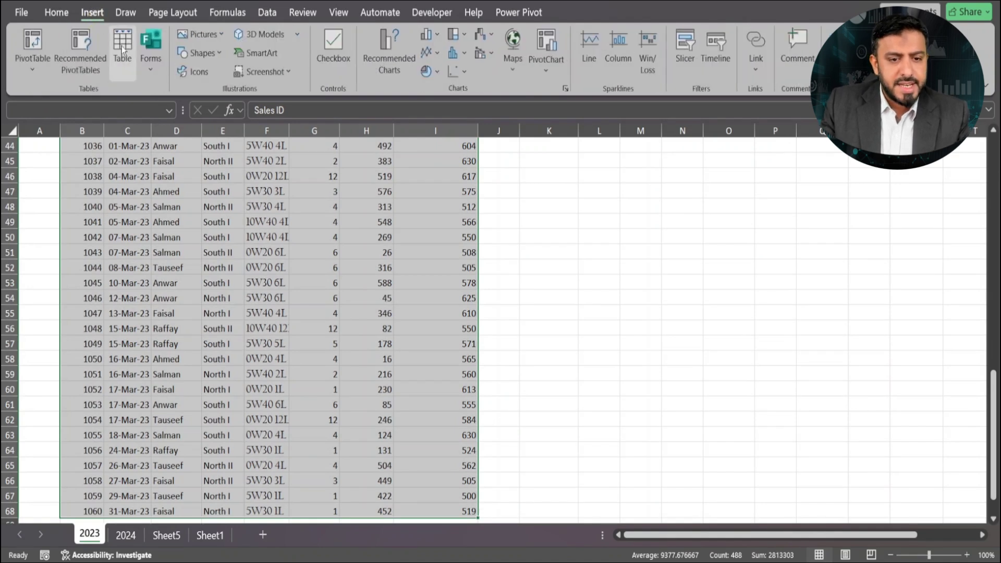
click(121, 46)
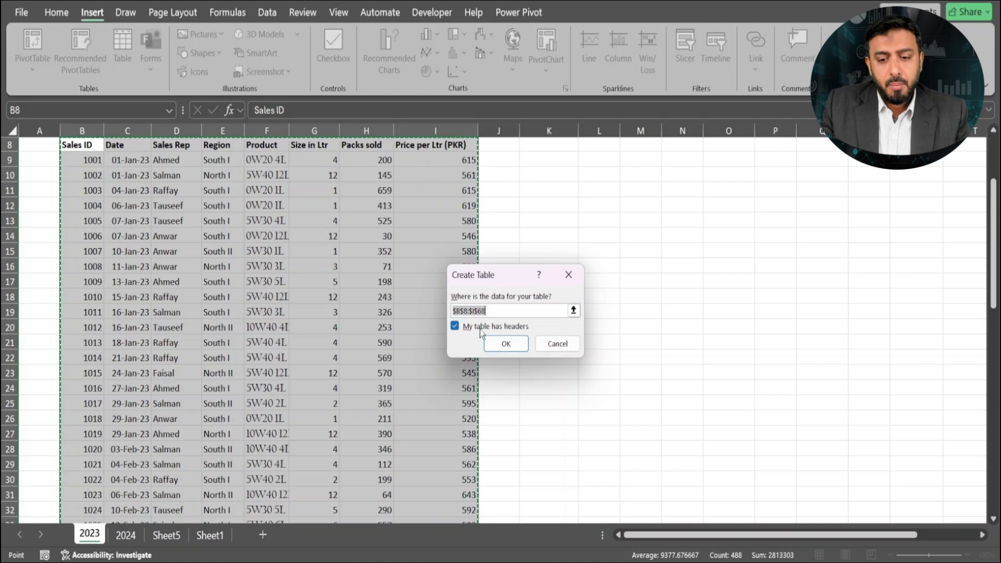
click(506, 344)
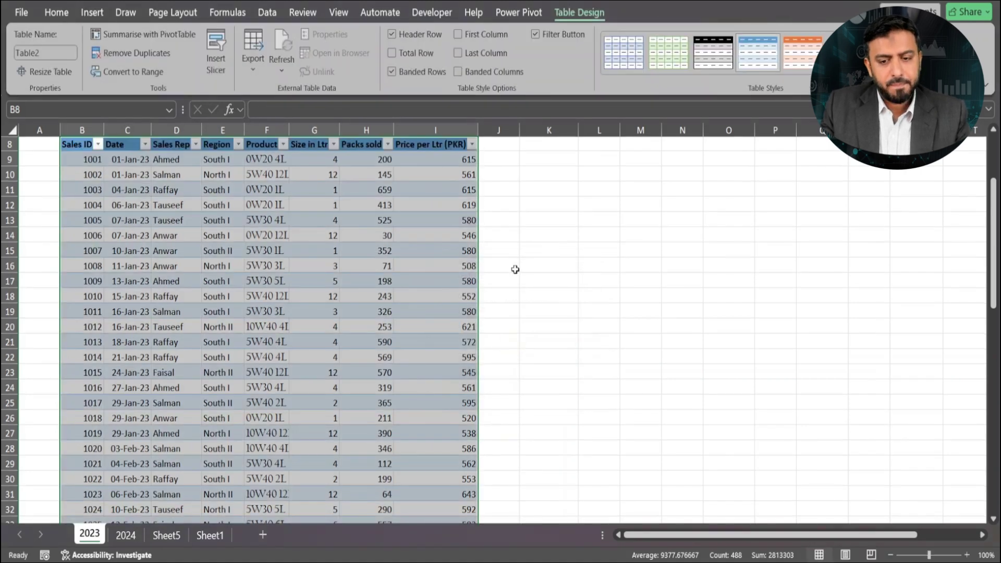
click(515, 269)
scroll(385, 284, up, 3)
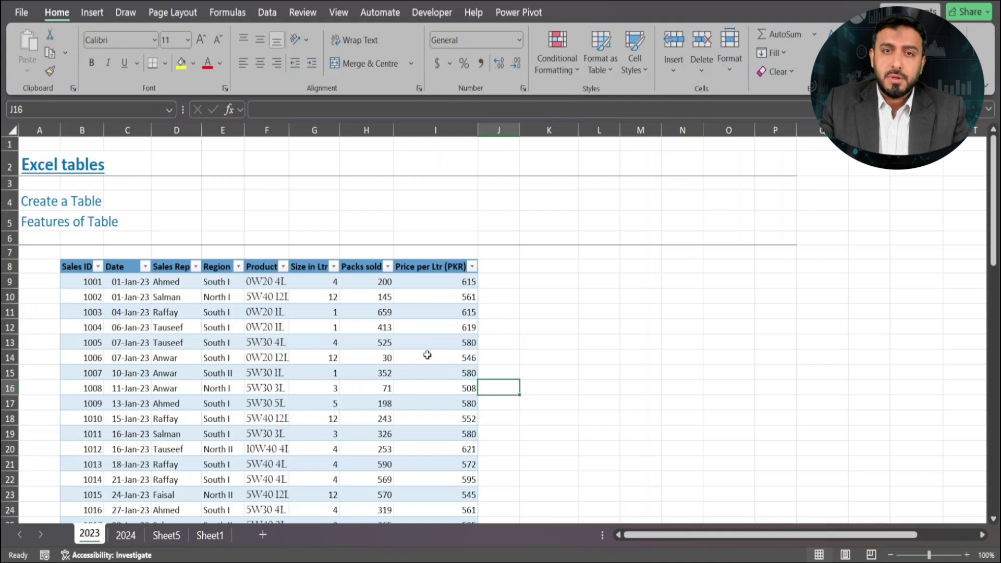
click(594, 297)
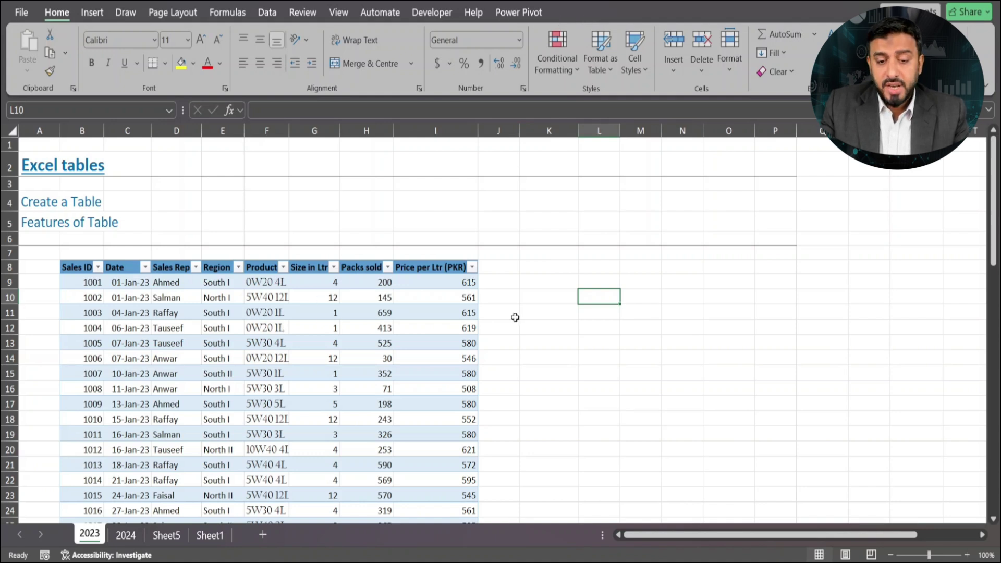
Step: Rename the sales data table as sales2023
click(275, 313)
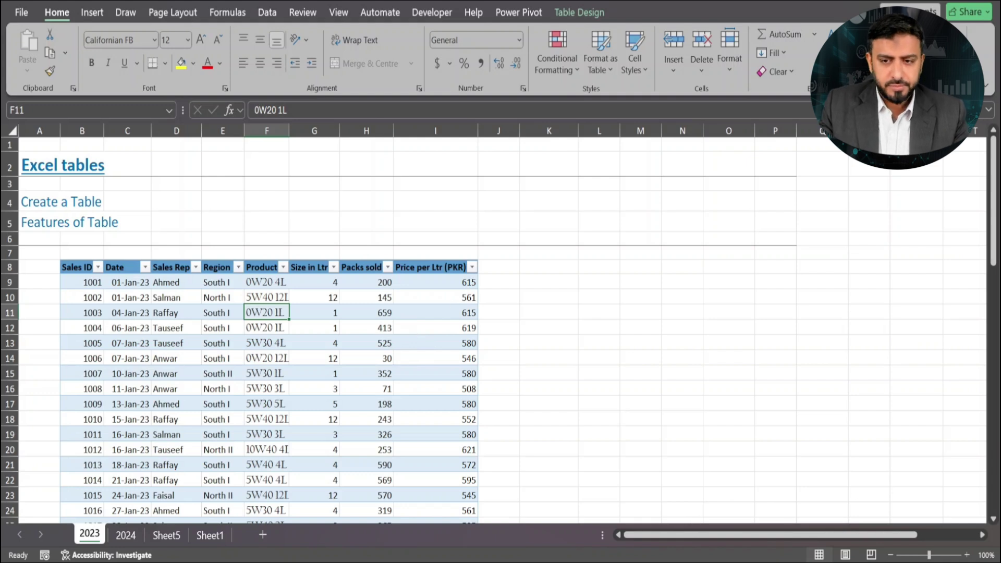
click(579, 13)
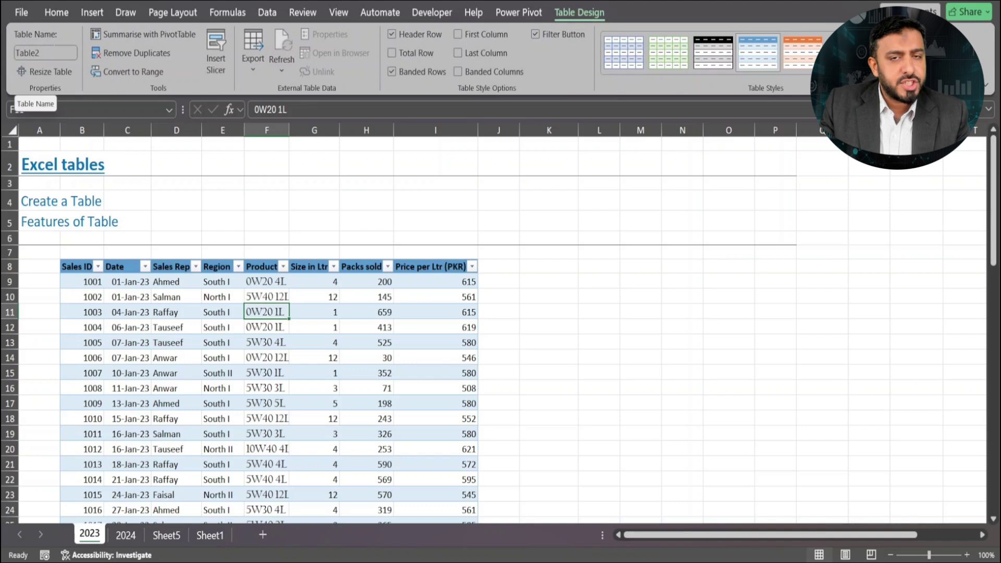
click(54, 50)
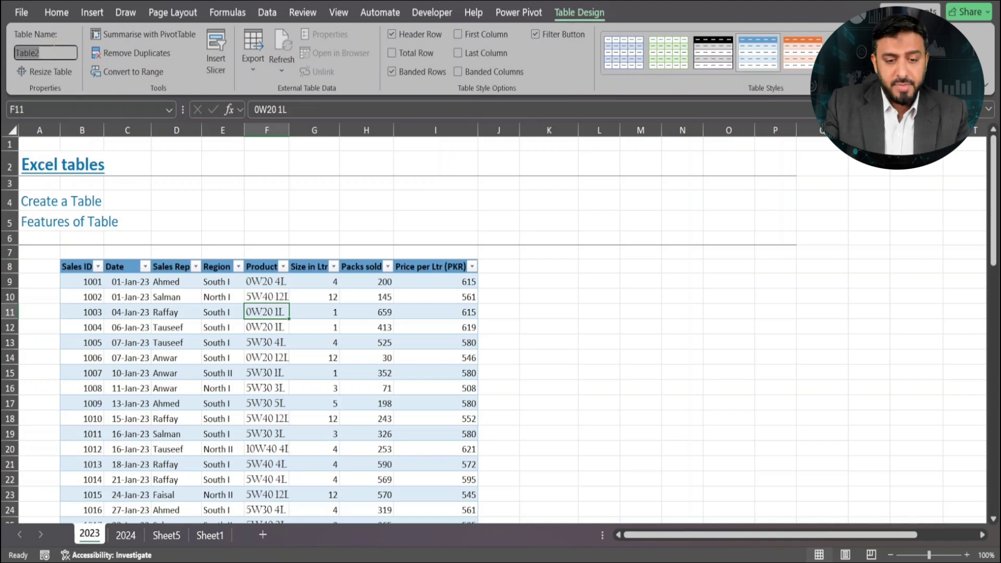
text(sales2023)
key(Return)
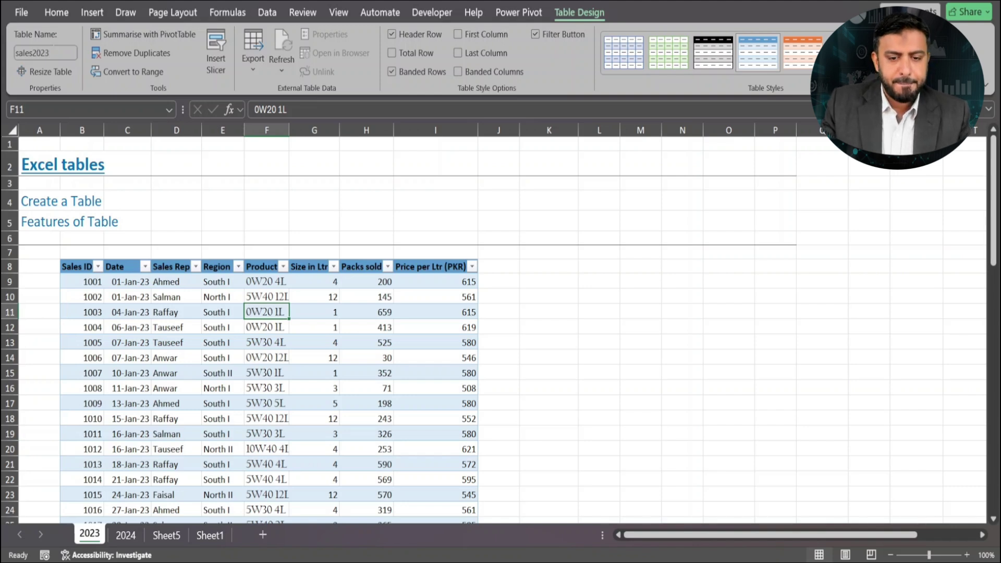
click(438, 182)
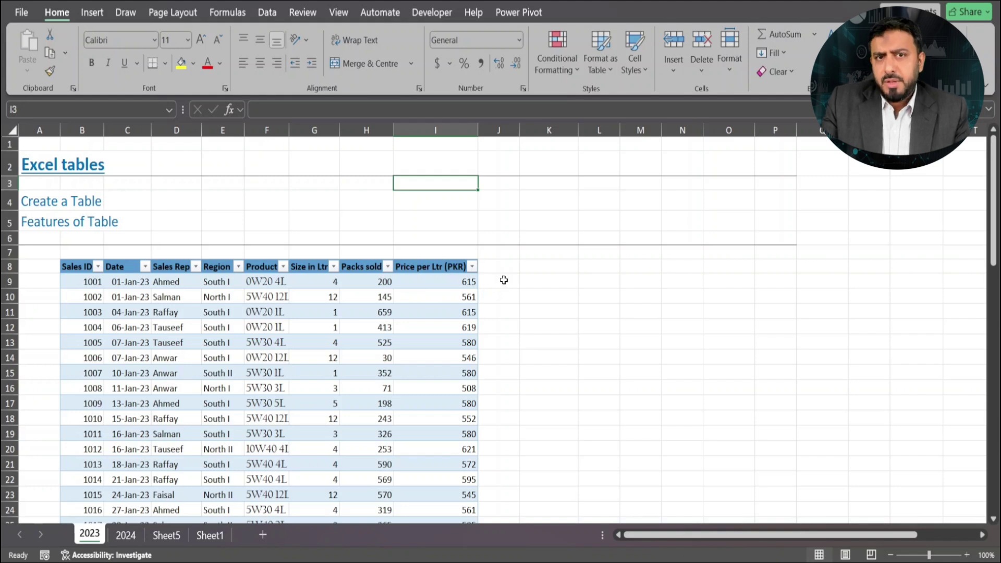
Step: Add a column headed "ltrs sold" to the table in J8, directly after Price per Ltr (PKR)
click(487, 267)
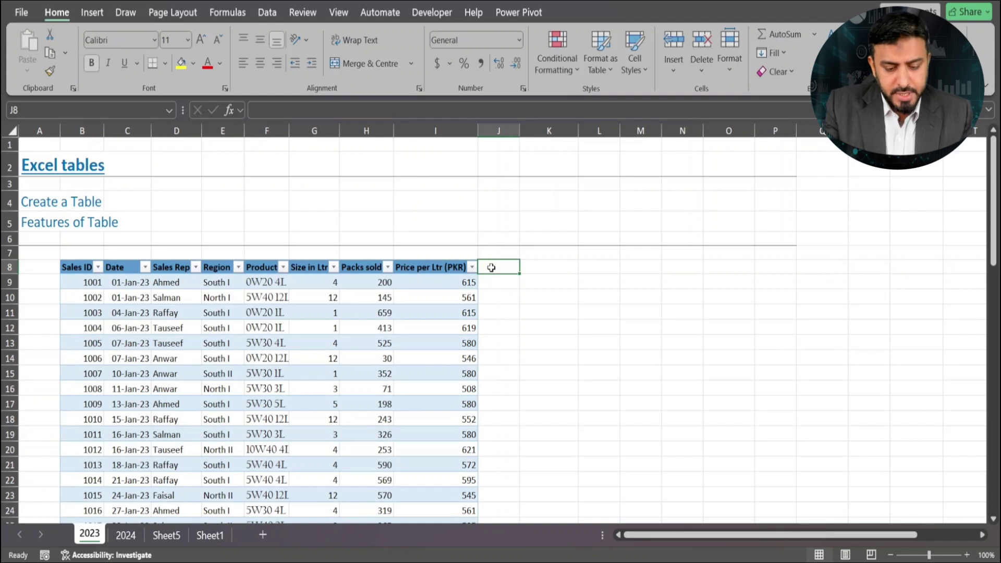
text(ltr s)
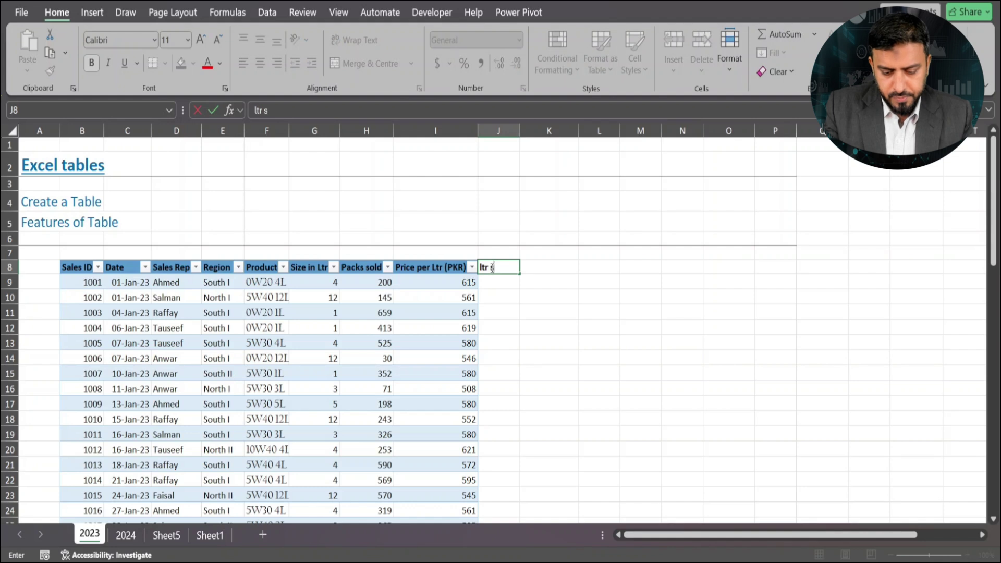
key(BackSpace)
text(r)
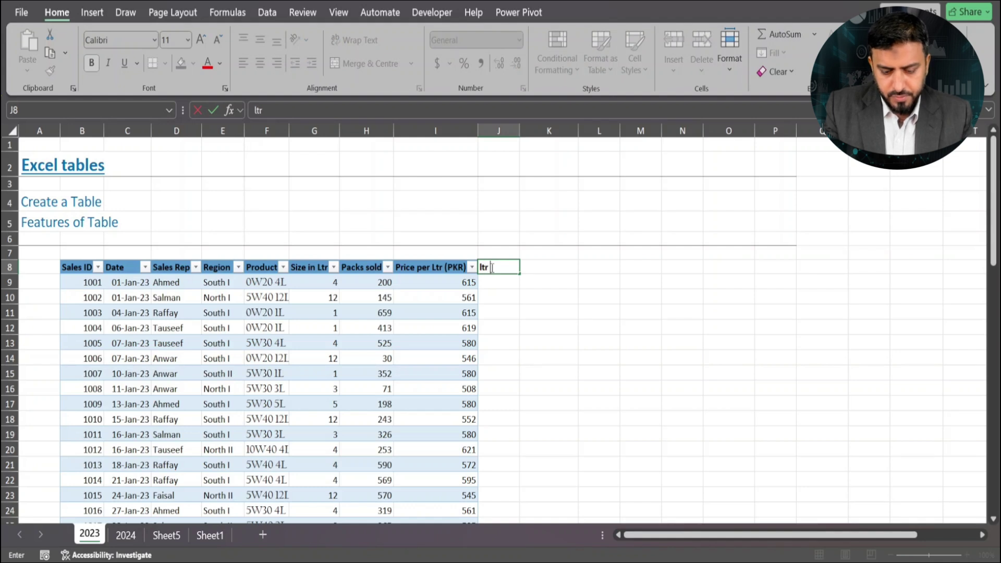
text(s sold)
key(Return)
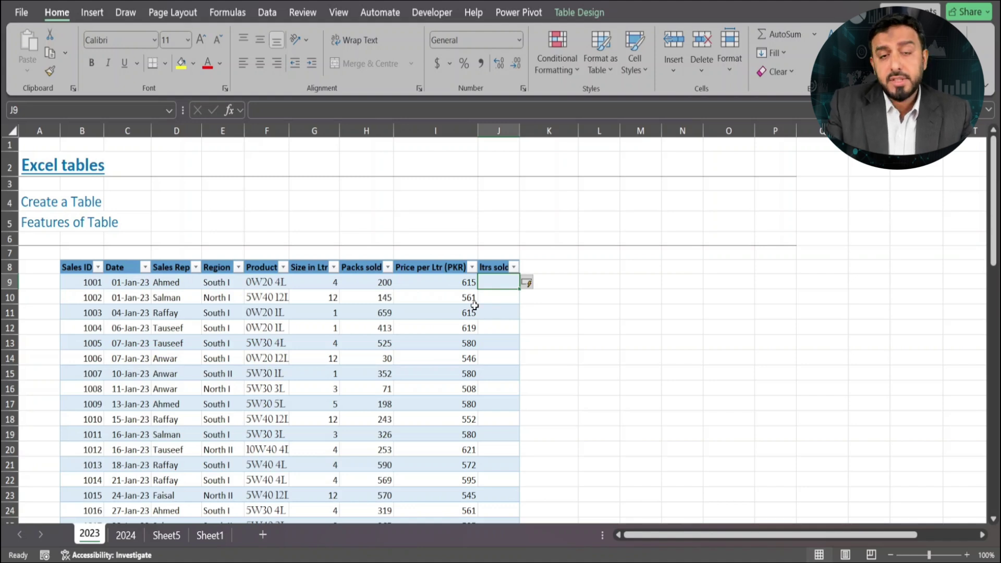
Step: Fill the ltrs sold column with a formula multiplying Size in Ltr by Packs sold
text(=)
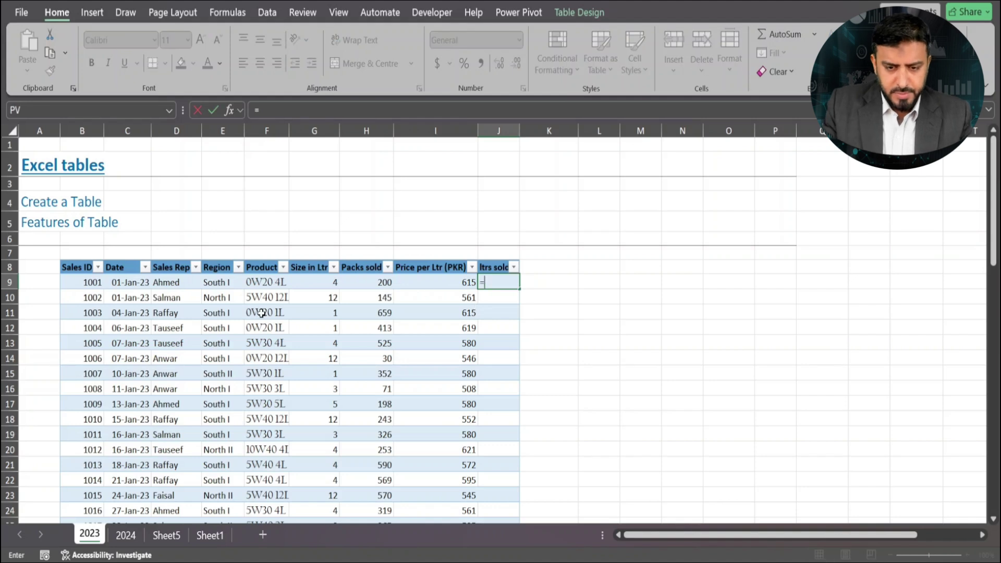
click(320, 282)
text(*)
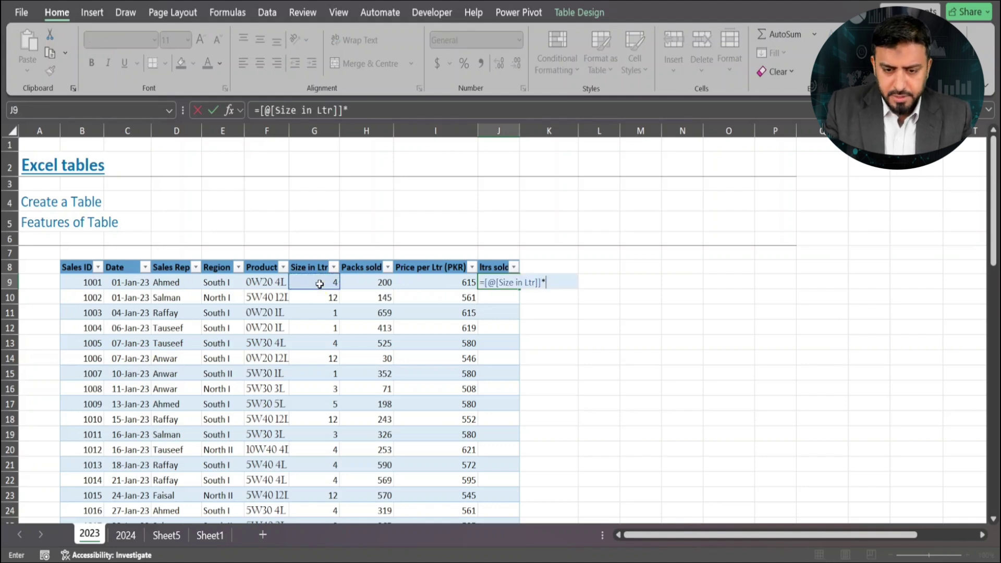
click(367, 281)
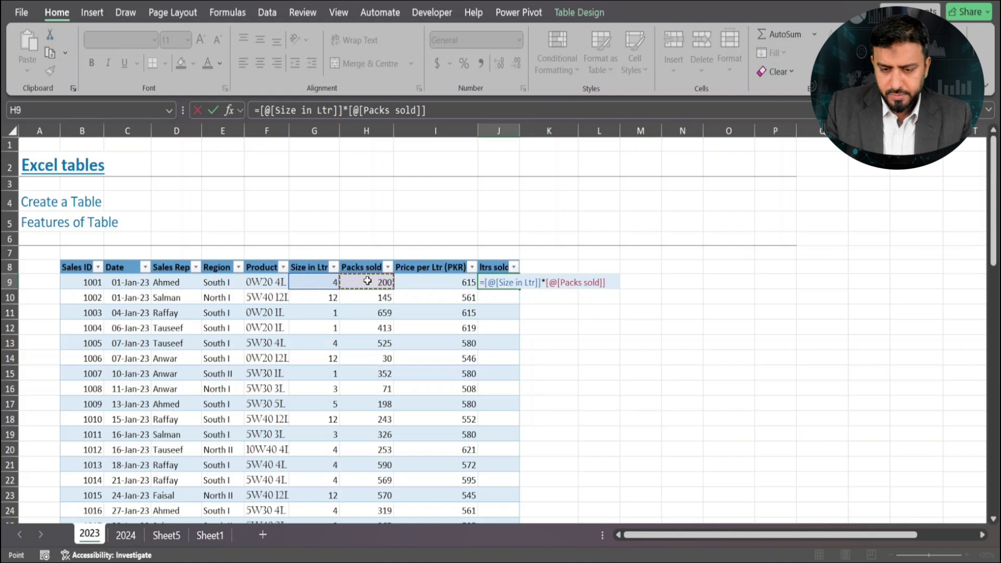
key(Return)
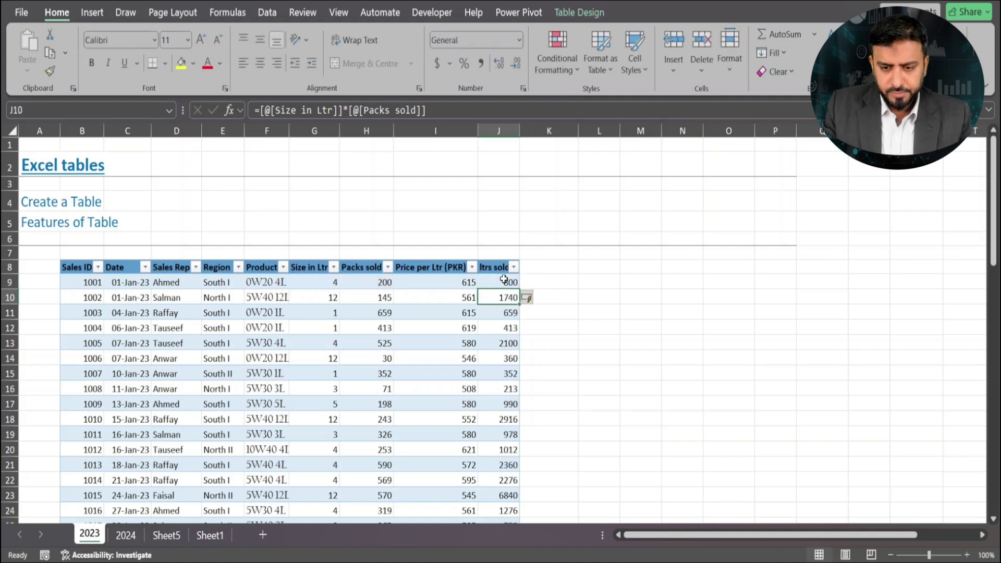
scroll(503, 281, down, 2)
scroll(504, 281, up, 2)
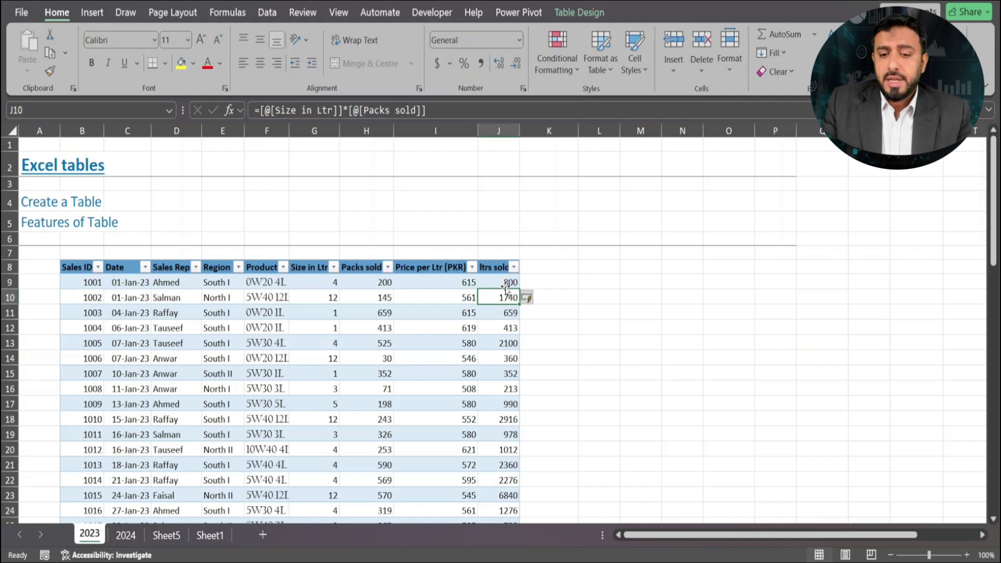
scroll(505, 289, down, 4)
scroll(505, 308, down, 3)
scroll(508, 291, up, 6)
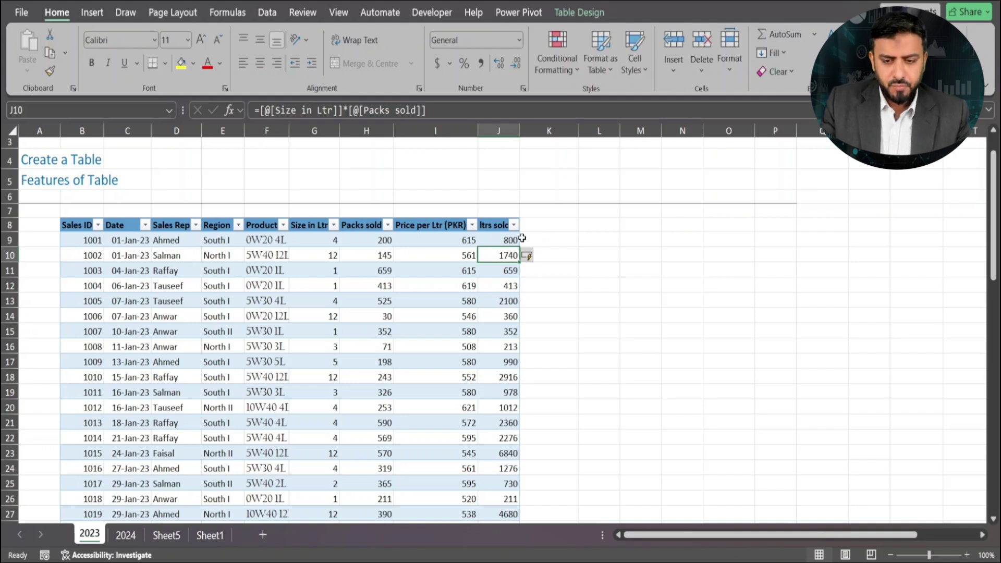
Step: Add a column headed "sales" to the table in K8, directly after ltrs sold
click(535, 228)
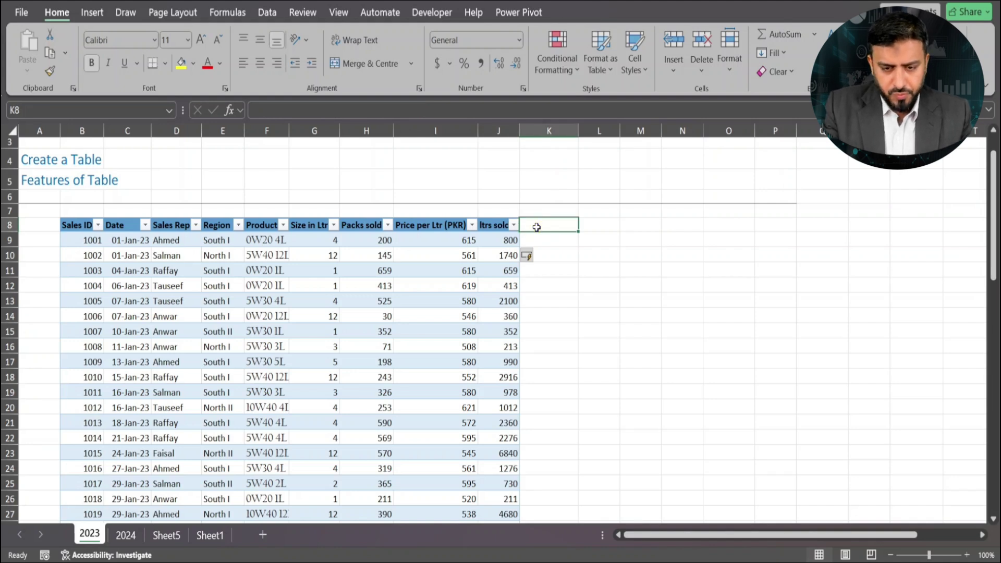
text(sales)
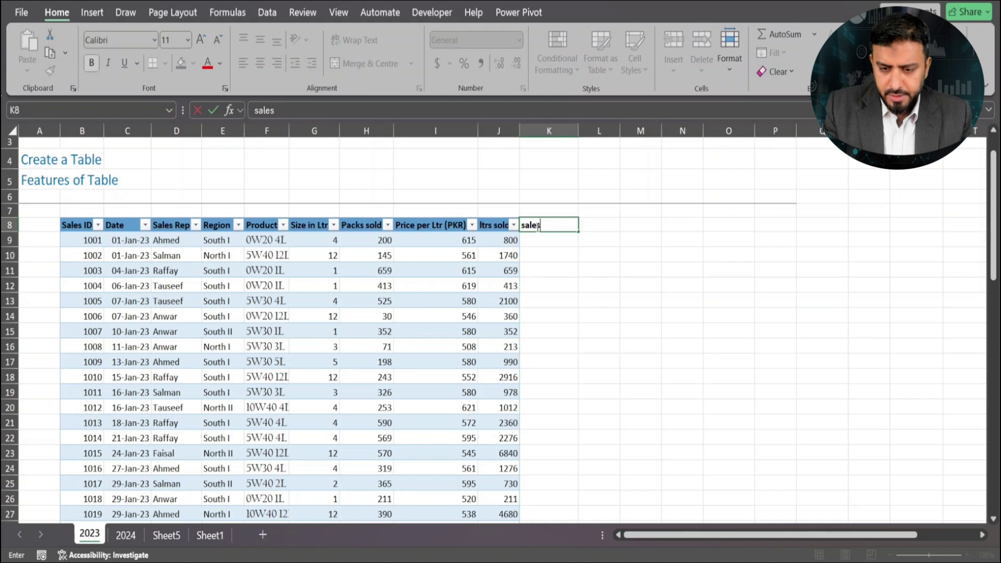
key(Return)
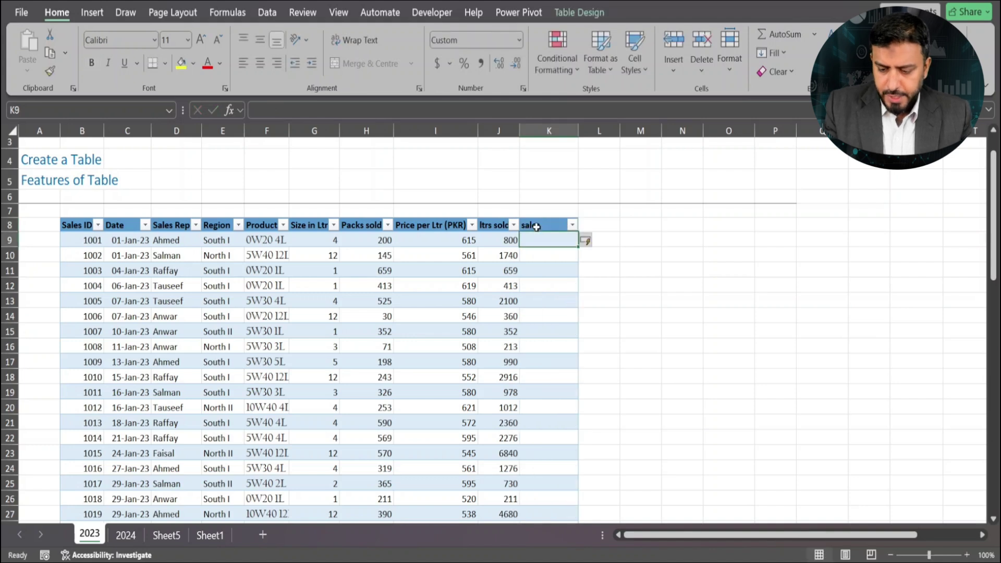
Step: Fill the sales column with a formula multiplying ltrs sold by Price per Ltr (PKR)
text(=)
key(Left)
text(*)
key(Left)
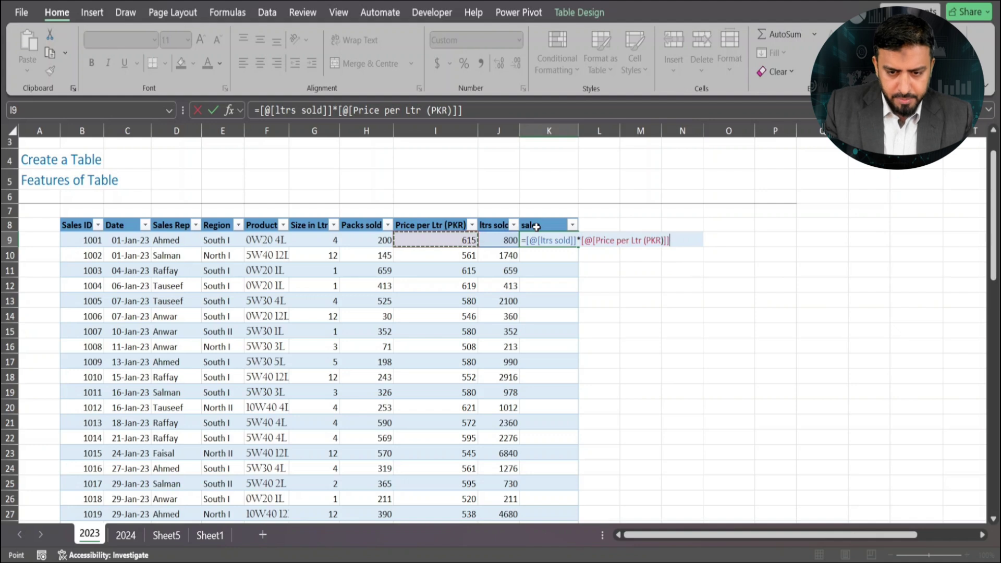
key(Return)
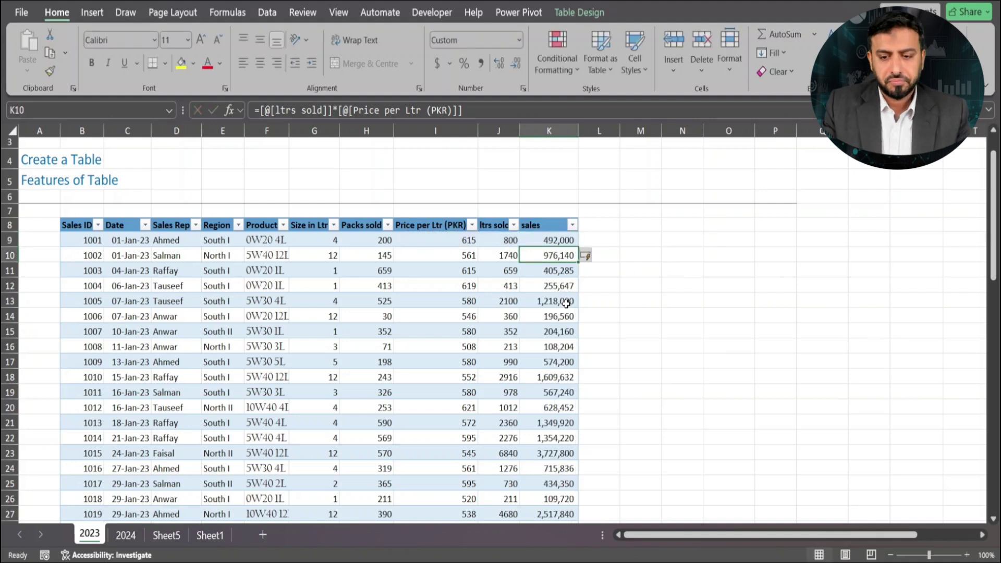
Step: Look through the table's rows down to the last record and back, examining how the column headings behave
scroll(566, 303, down, 9)
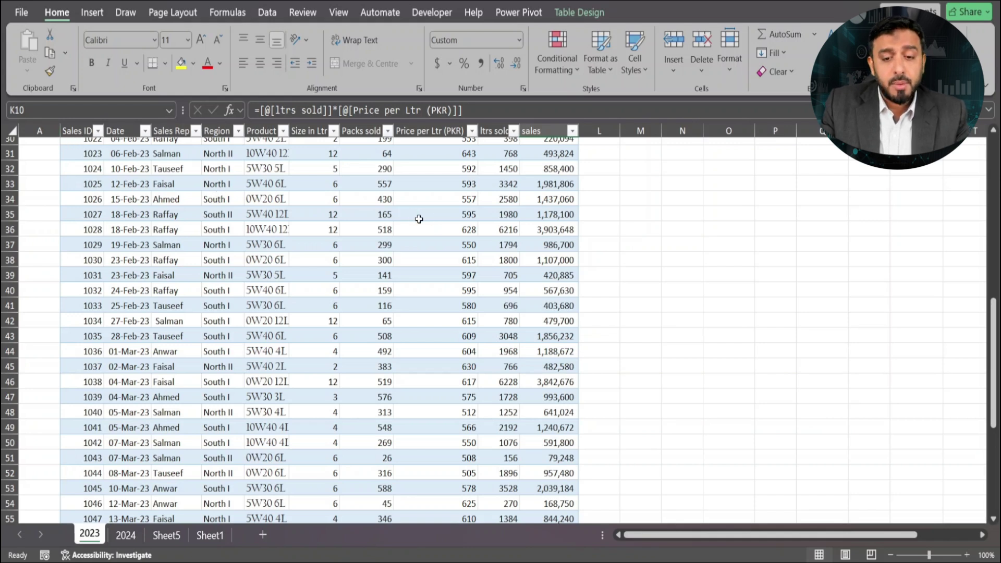
scroll(418, 219, down, 8)
scroll(251, 161, down, 2)
scroll(346, 202, up, 7)
scroll(349, 201, down, 5)
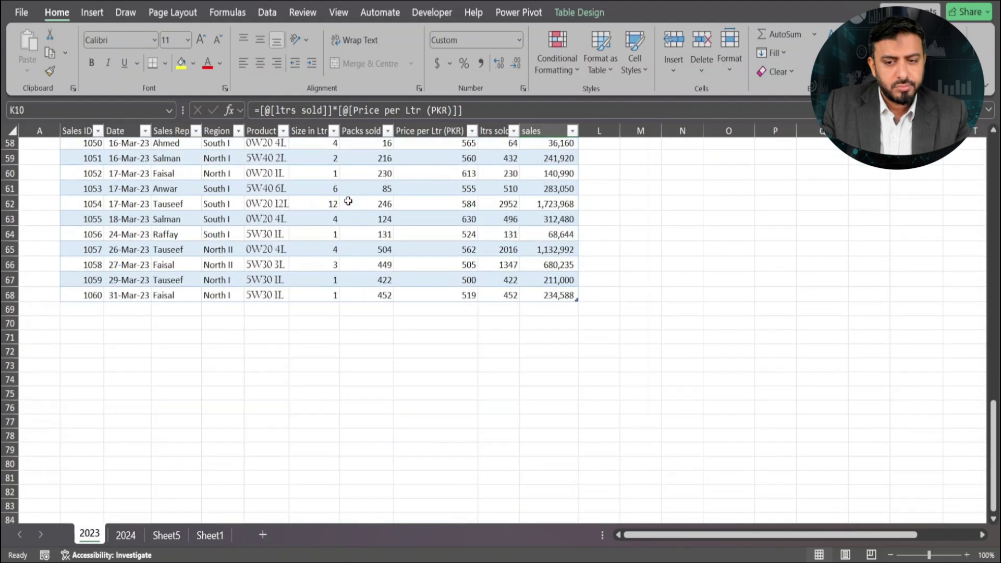
scroll(349, 201, up, 12)
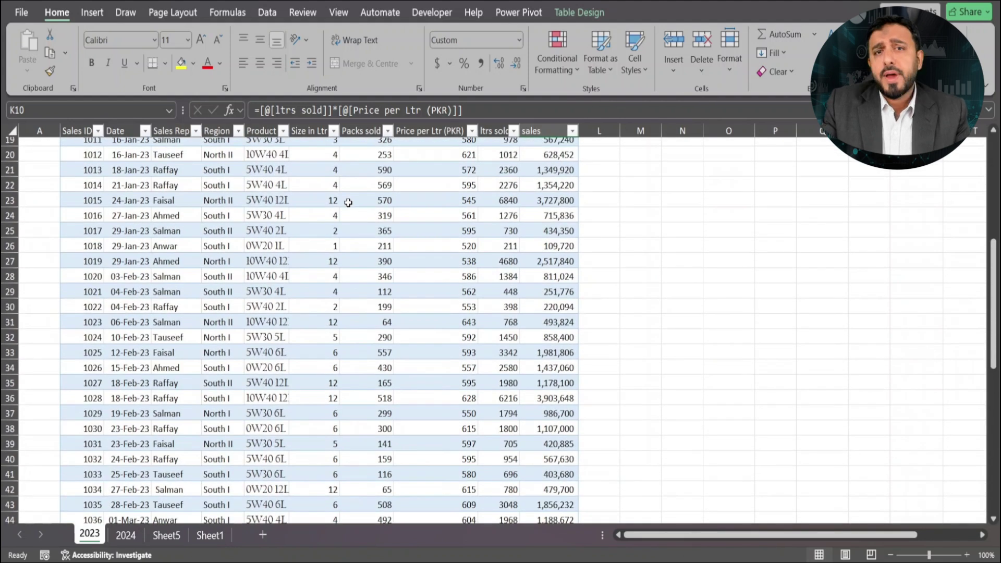
scroll(348, 202, up, 6)
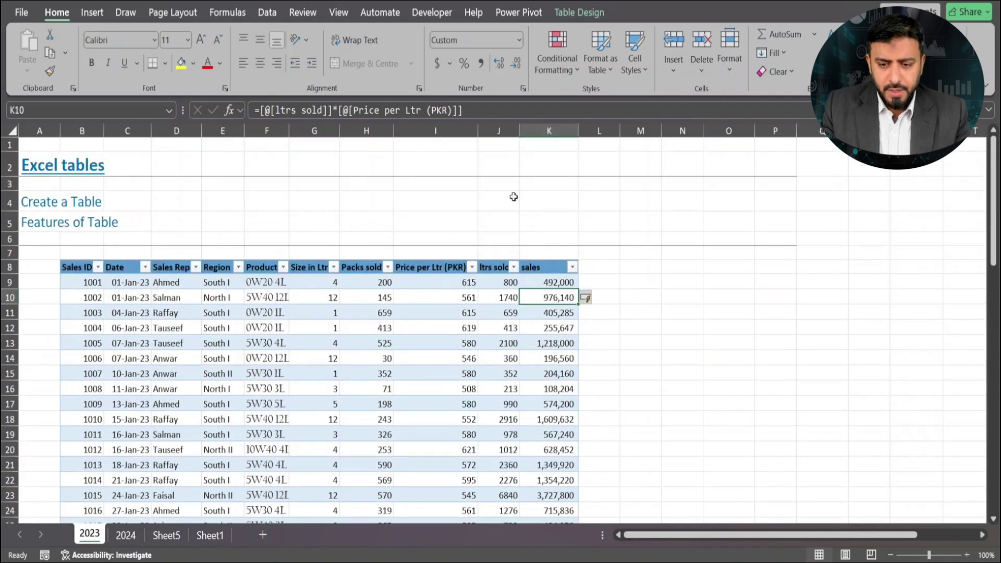
Step: Add a total row to the sales2023 table and inspect the formula in the sales column's total cell
click(580, 12)
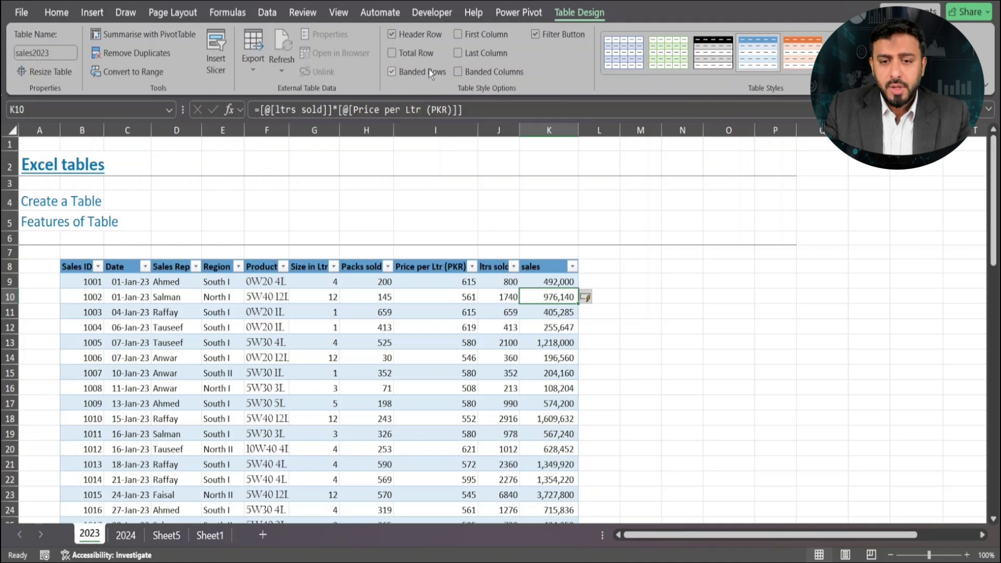
click(393, 52)
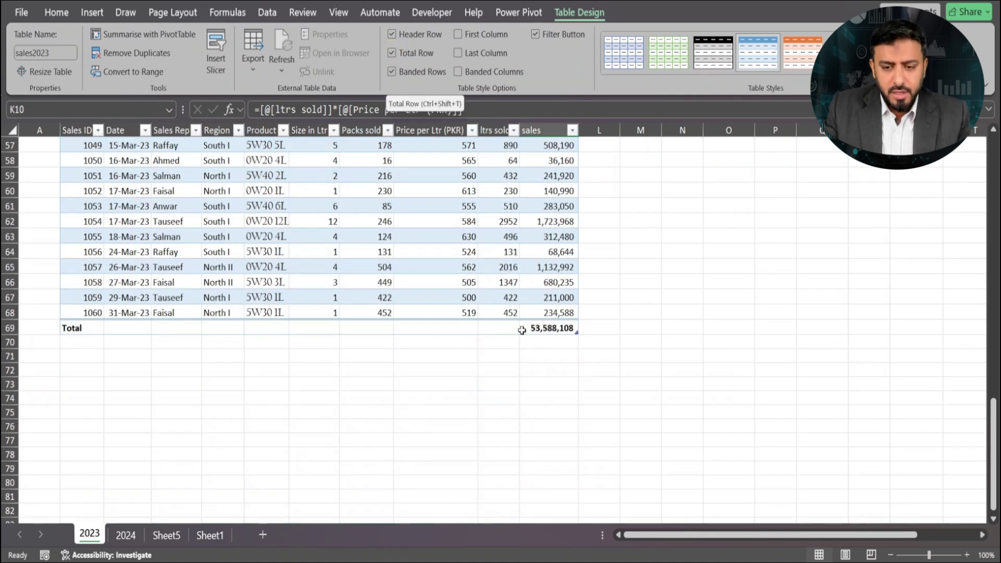
click(567, 330)
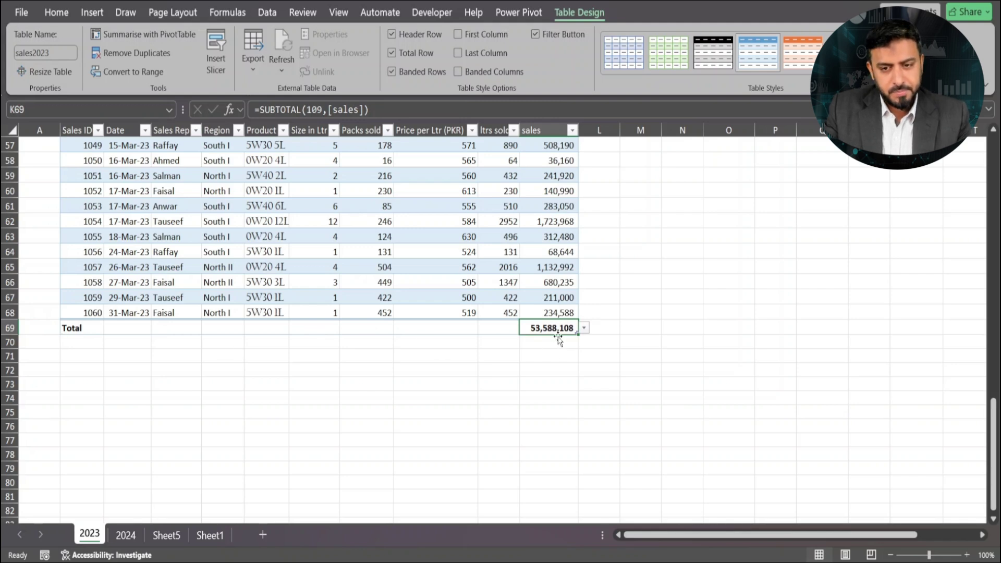
Step: Set the ltrs sold column's cell in the total row to Sum
click(500, 327)
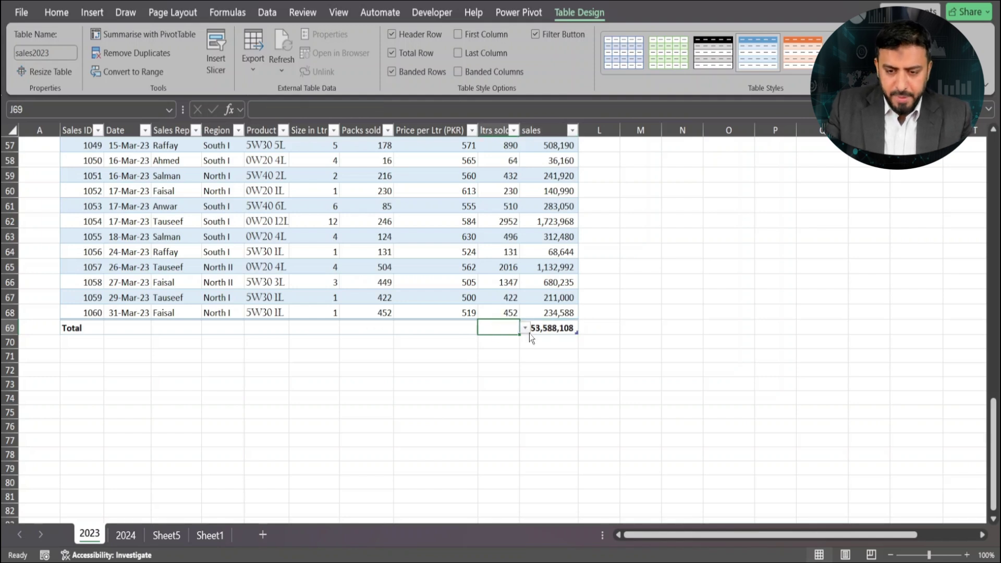
click(525, 327)
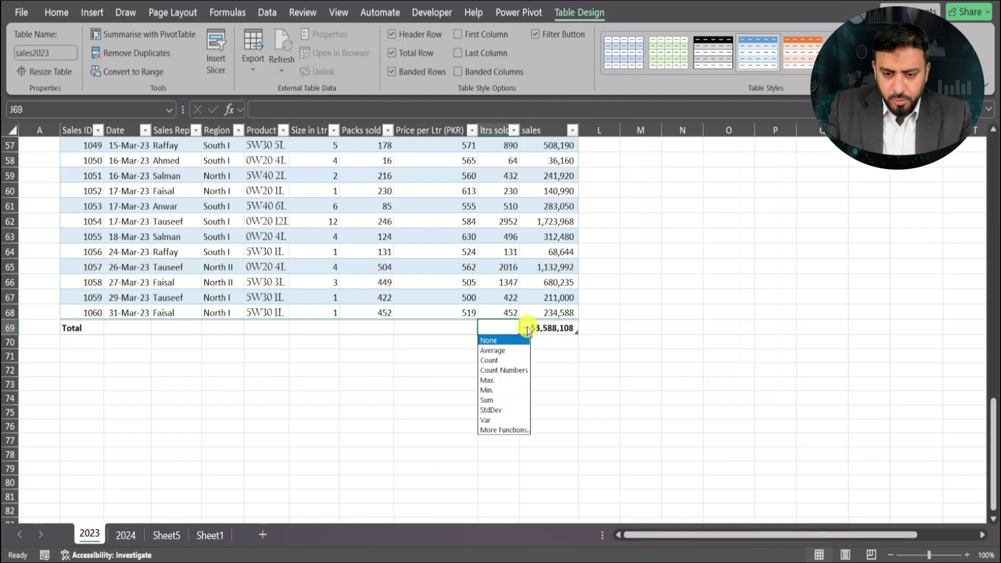
click(505, 399)
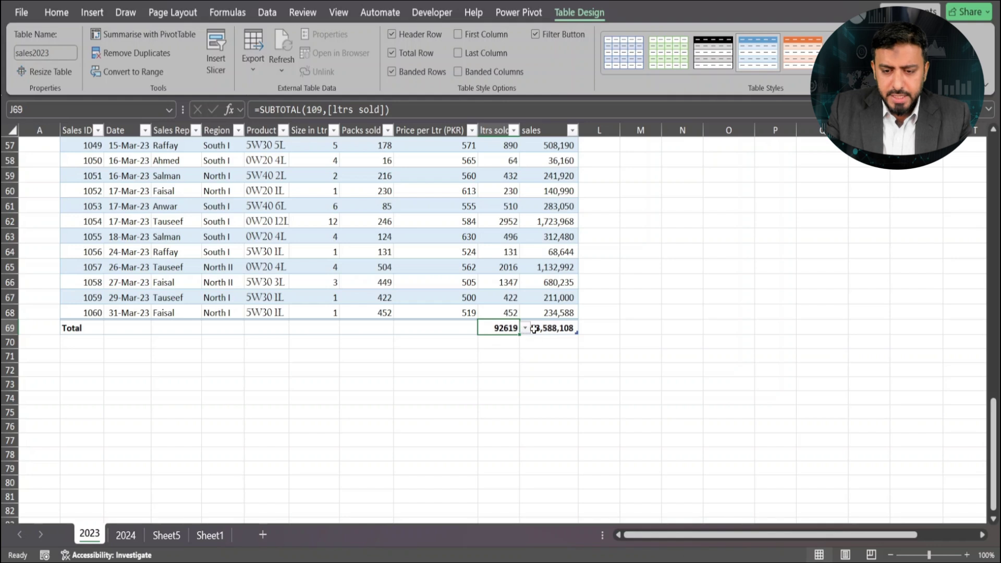
Step: Try Average, Min and Count as the sales column's total-row function, and set it back to Sum
click(573, 328)
click(583, 328)
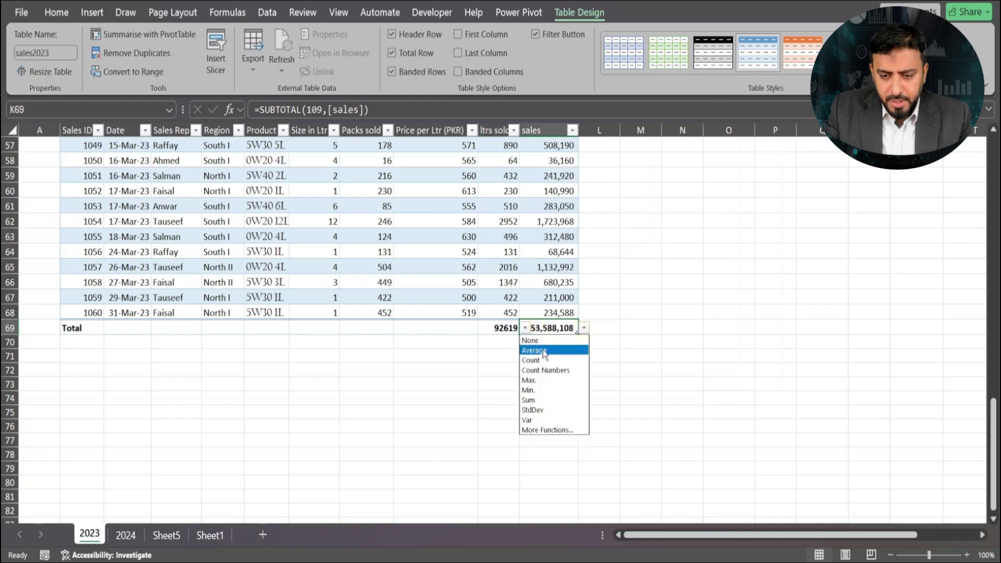
click(542, 353)
click(585, 329)
click(528, 390)
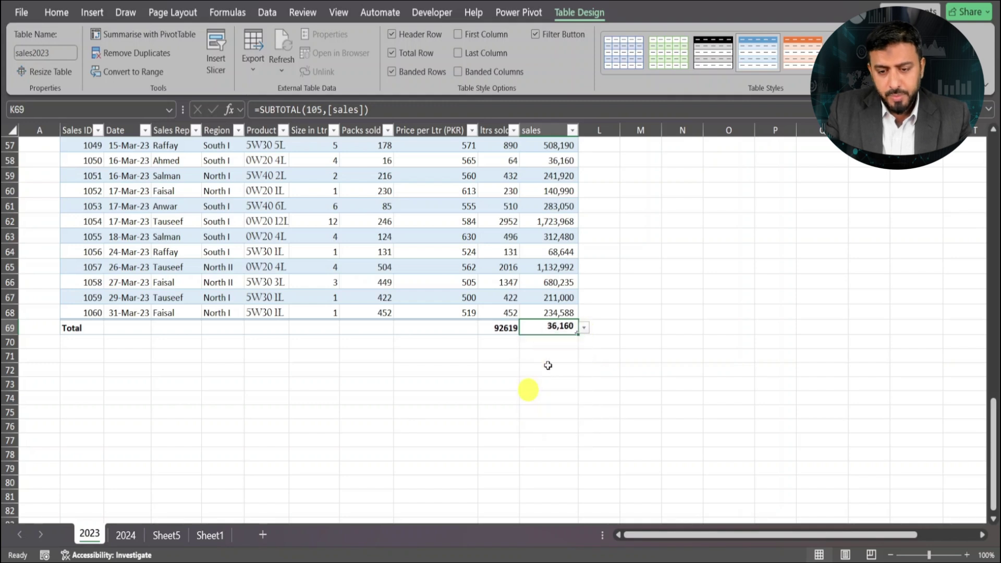
click(584, 328)
click(542, 361)
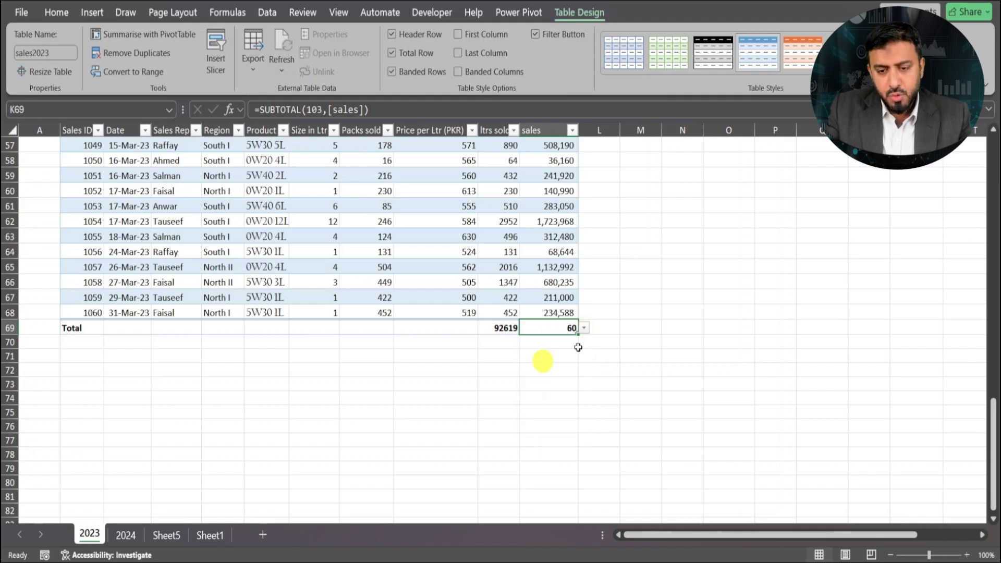
click(584, 331)
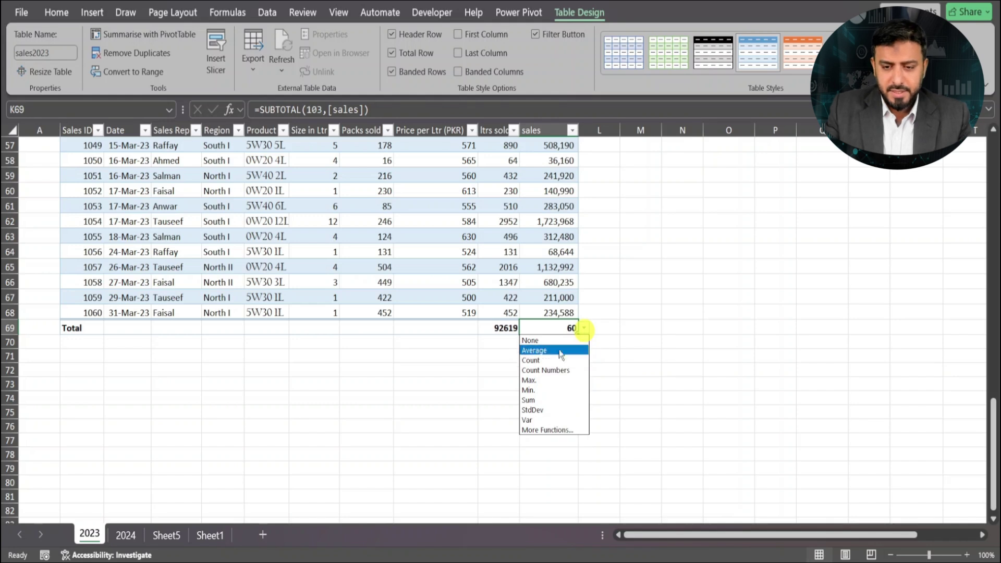
click(534, 399)
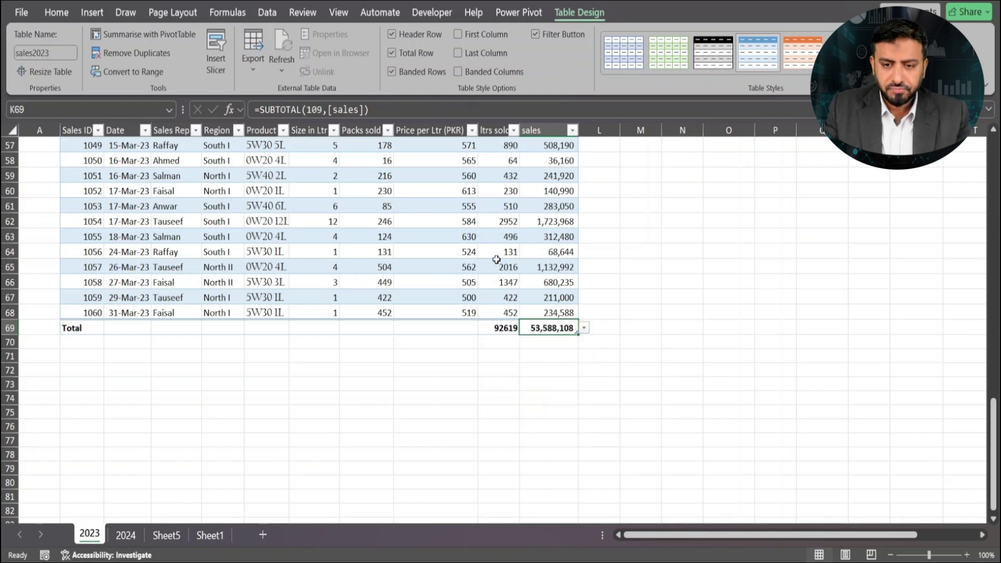
Step: Insert a Sales Rep slicer for the table and place it above the data, shortened to 1.41" high
scroll(496, 259, up, 19)
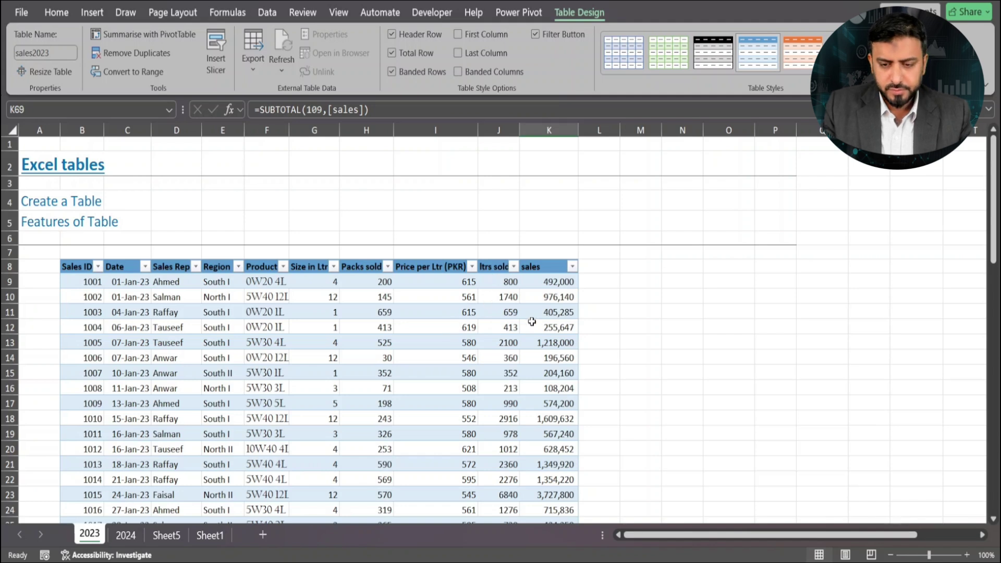
scroll(547, 327, down, 2)
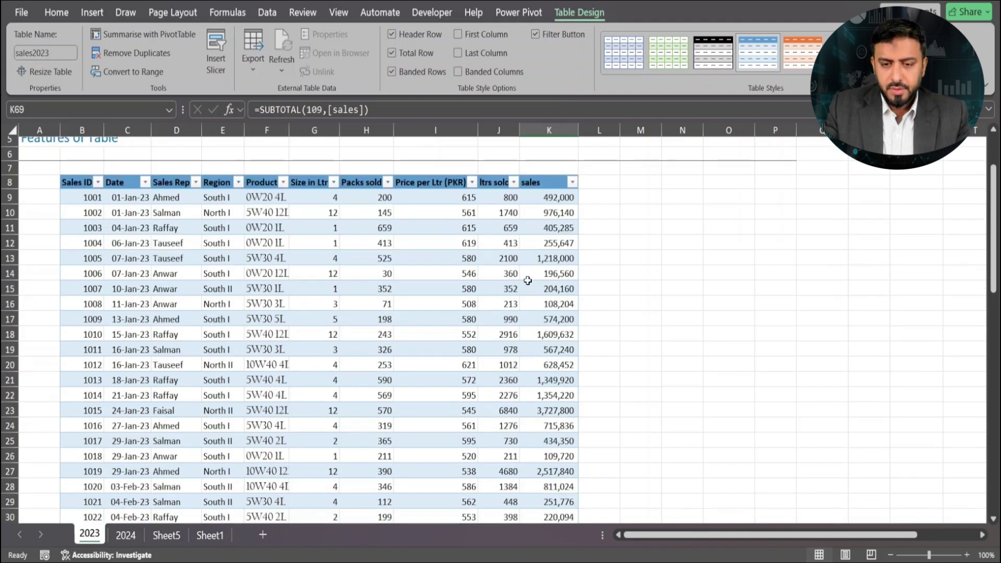
click(555, 273)
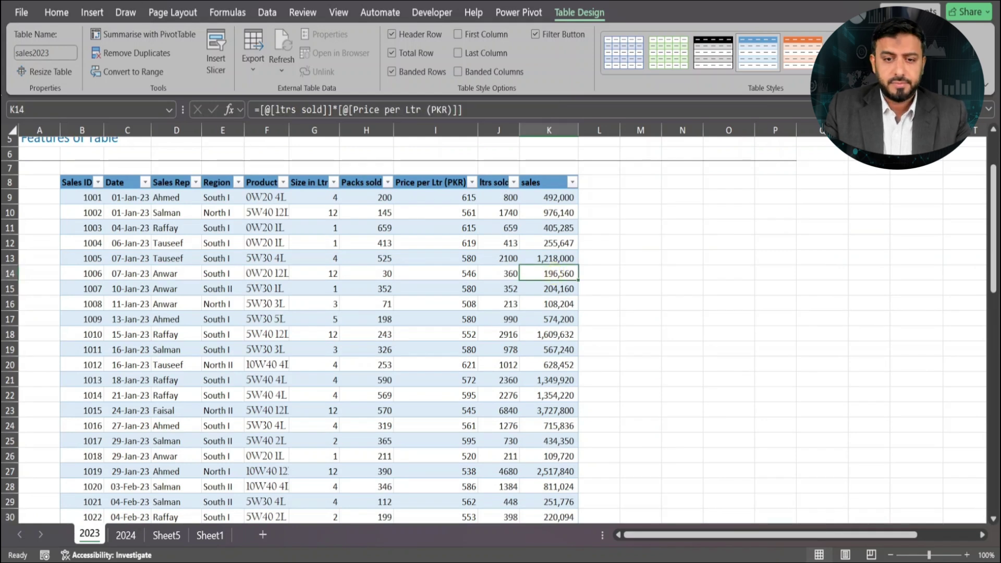
scroll(475, 262, up, 2)
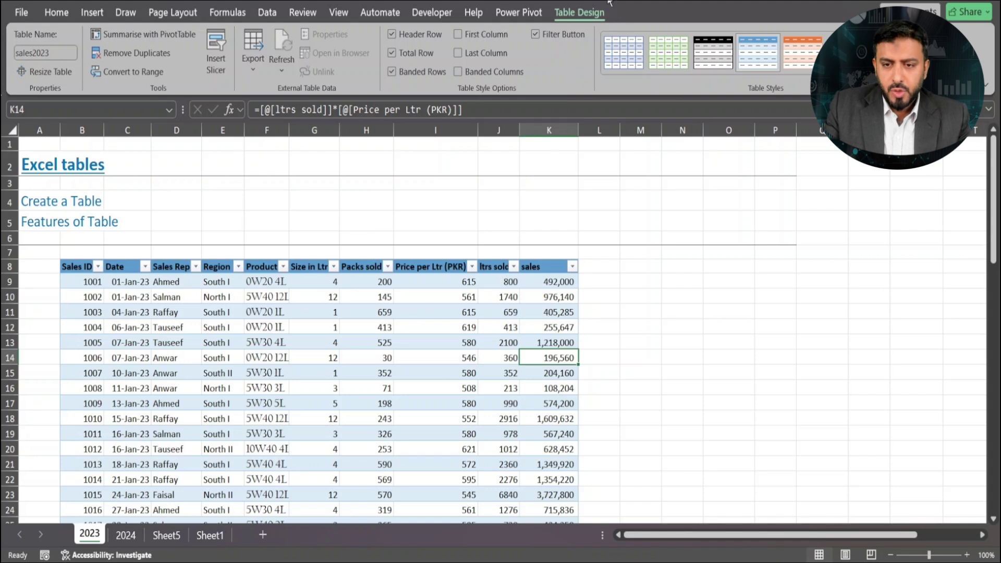
click(216, 64)
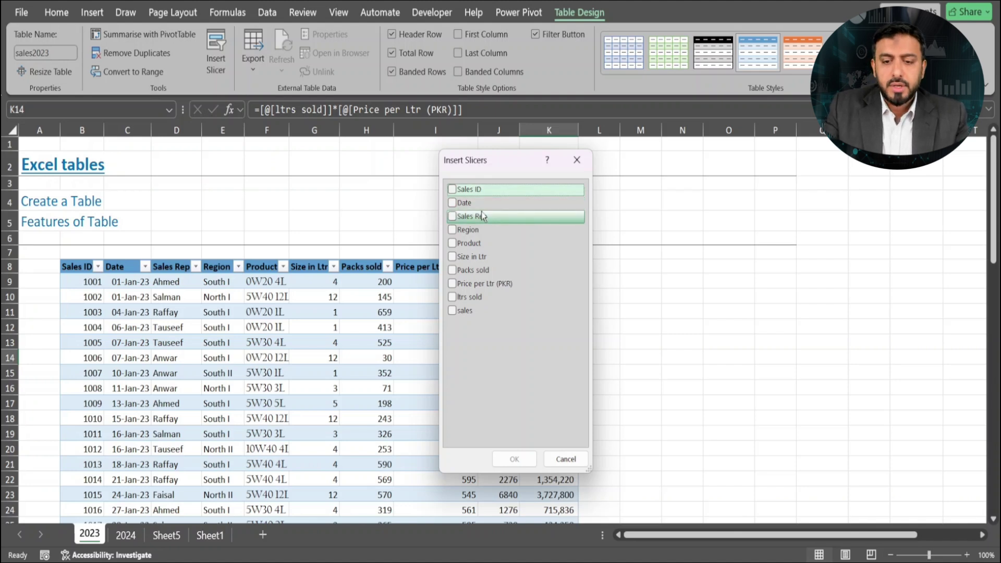
click(452, 217)
click(509, 461)
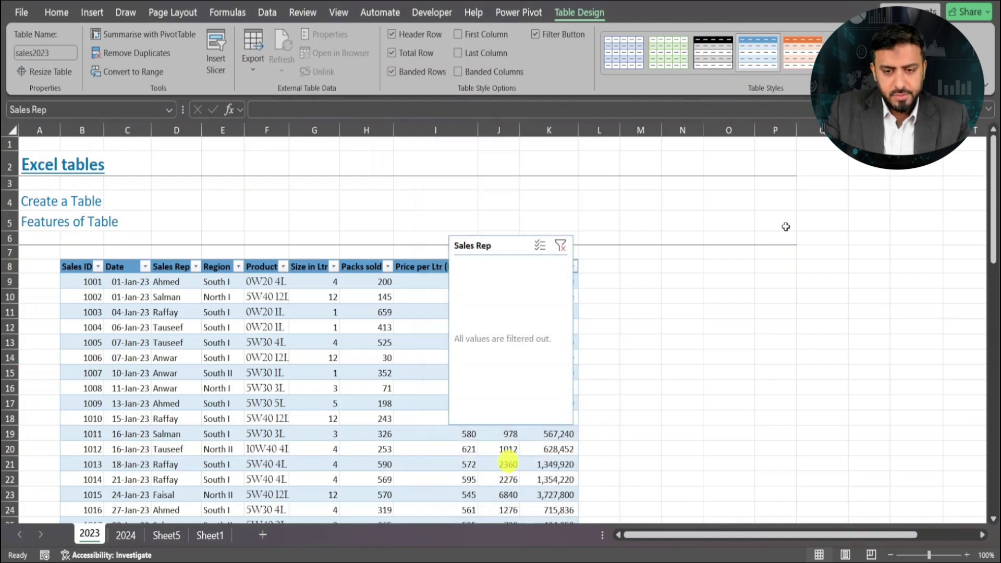
drag(524, 246, 458, 155)
drag(494, 336, 496, 245)
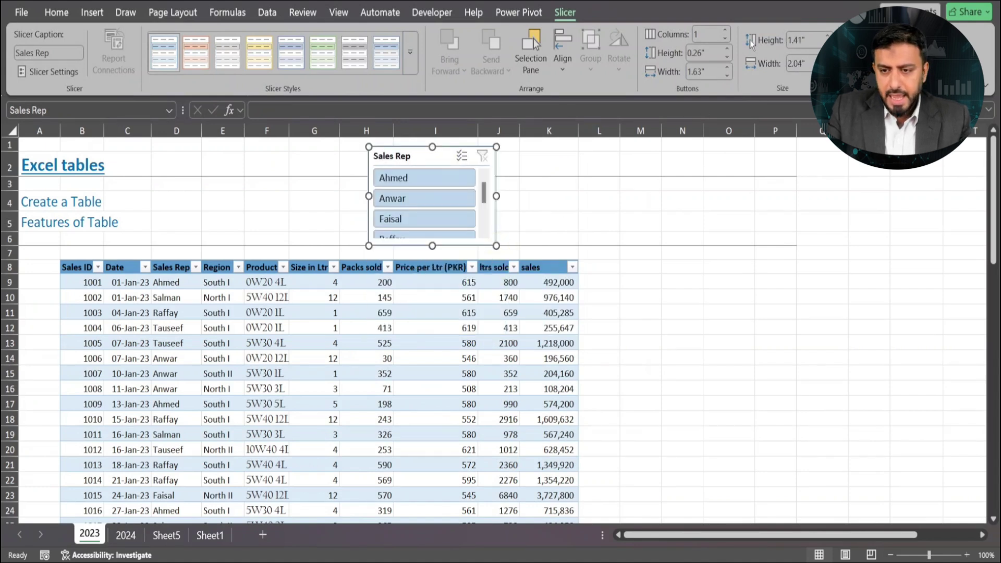
Step: Arrange the Sales Rep slicer's buttons in 2 columns and apply the light orange slicer style
click(704, 36)
text(2)
key(Return)
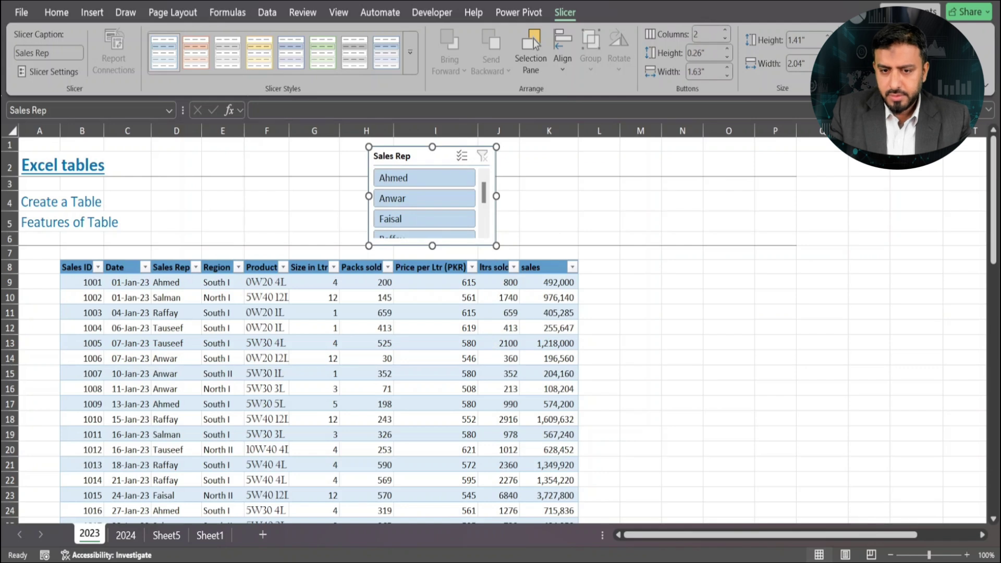
drag(436, 157, 433, 150)
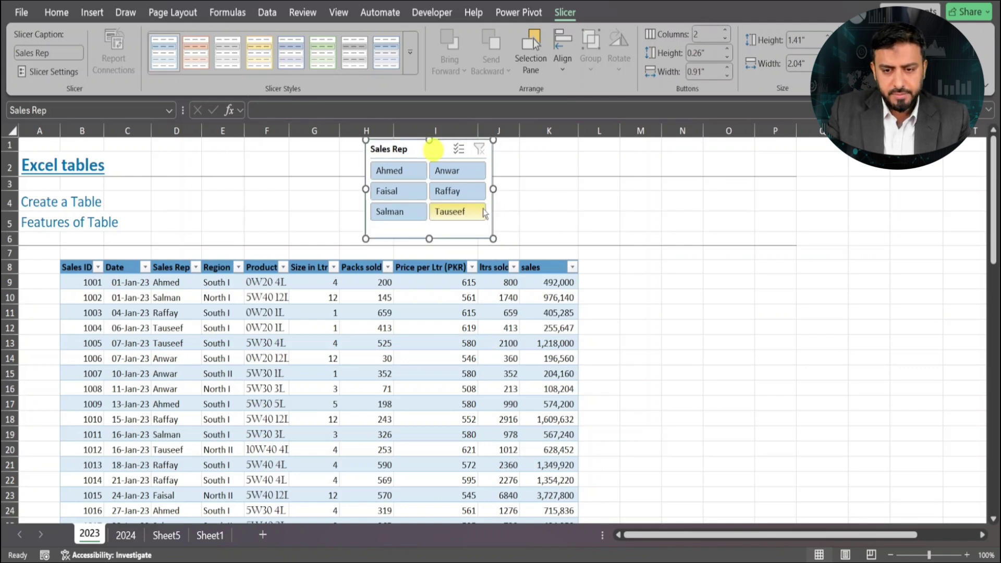
click(192, 62)
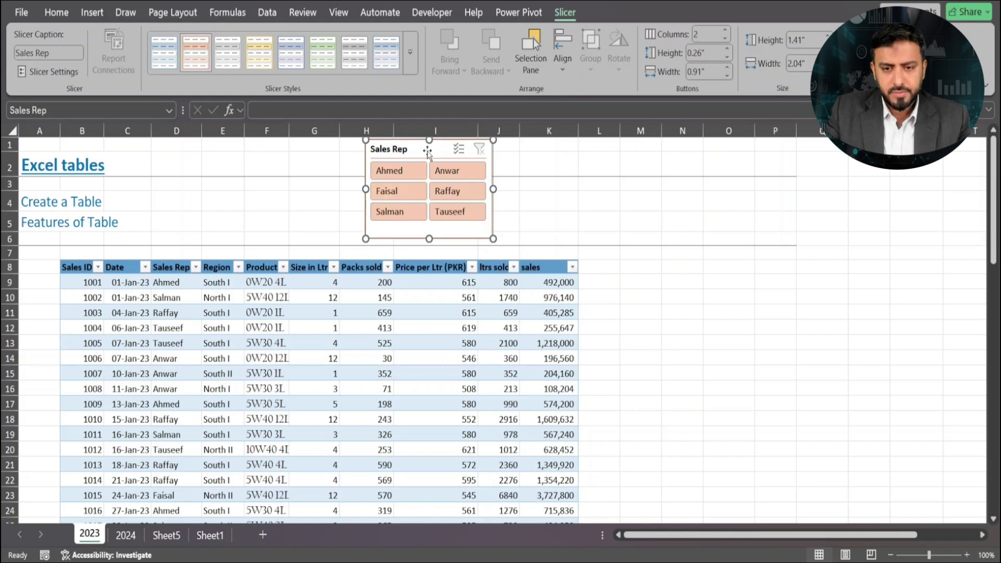
drag(429, 150, 437, 151)
click(328, 171)
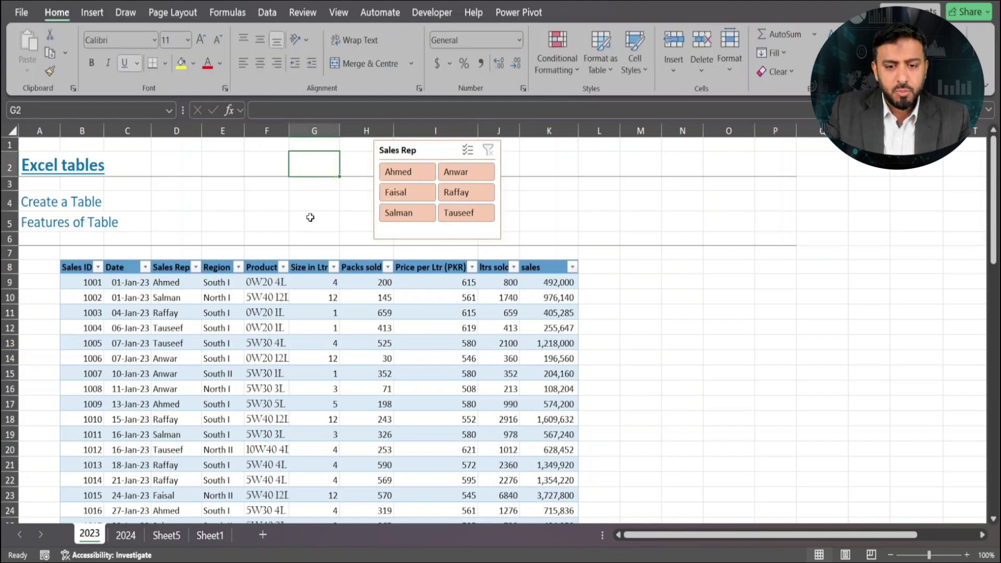
Step: Insert a Region slicer for the table and place it beside the Sales Rep slicer, near the sheet's titles
click(319, 322)
click(578, 12)
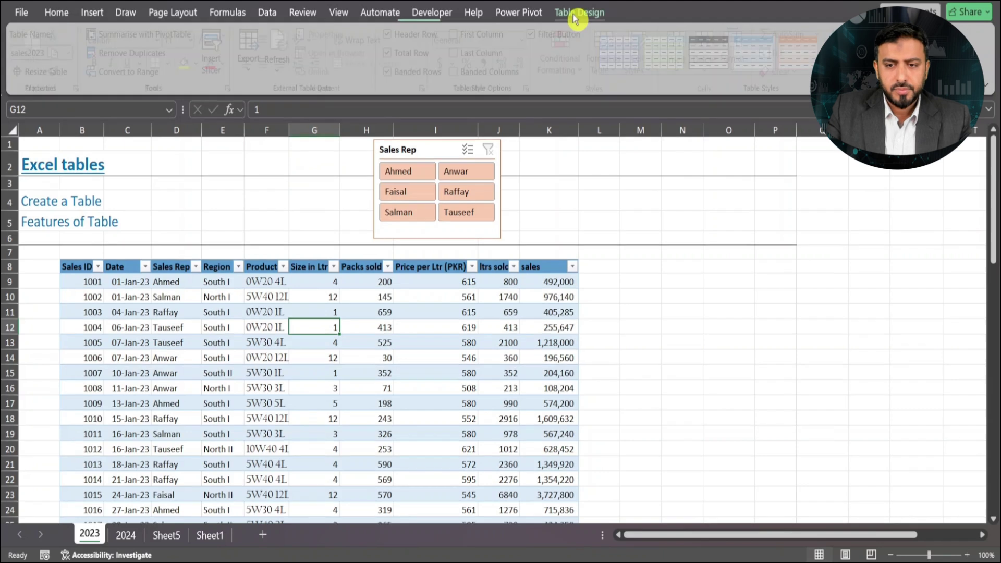
click(219, 60)
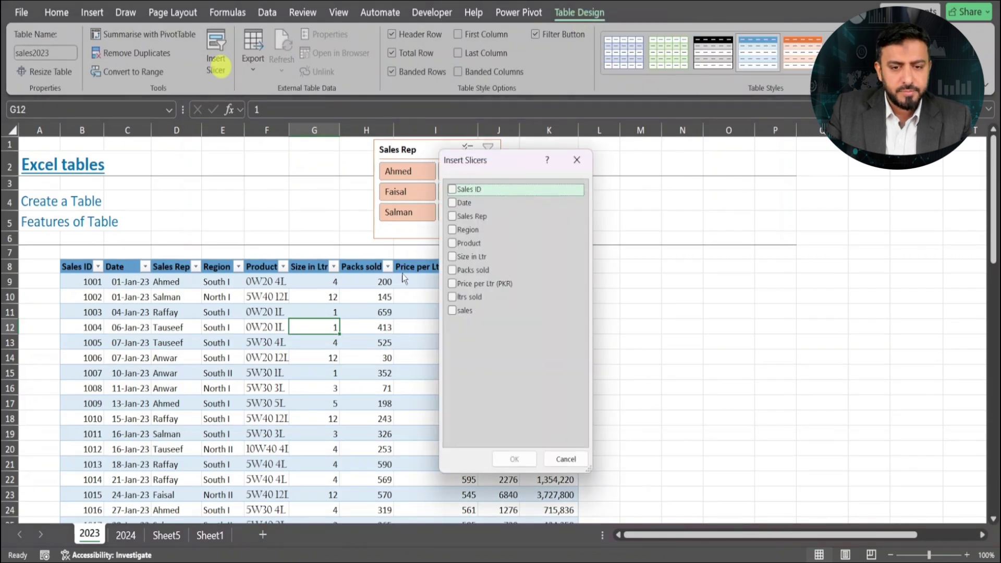
click(452, 229)
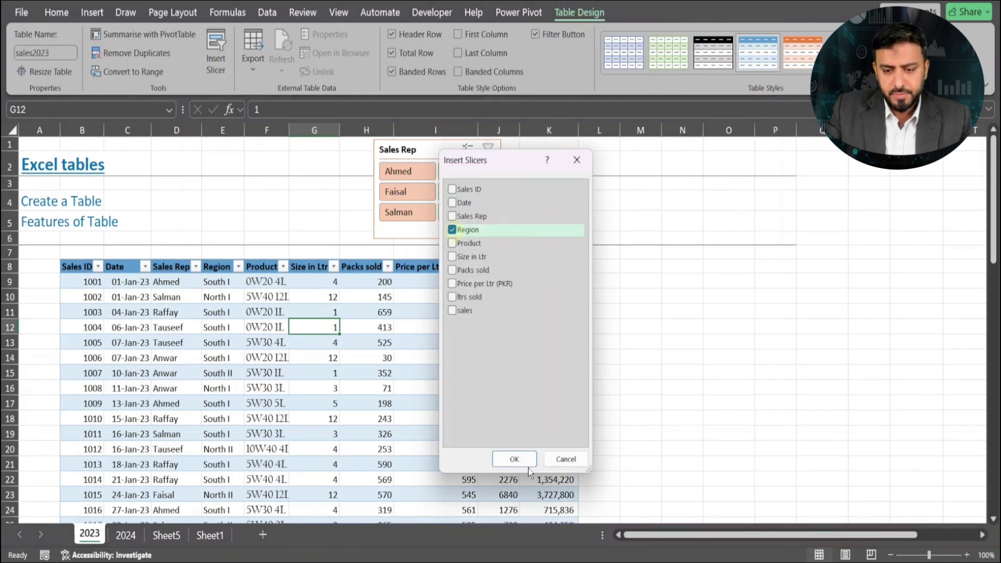
click(514, 459)
drag(522, 245, 266, 155)
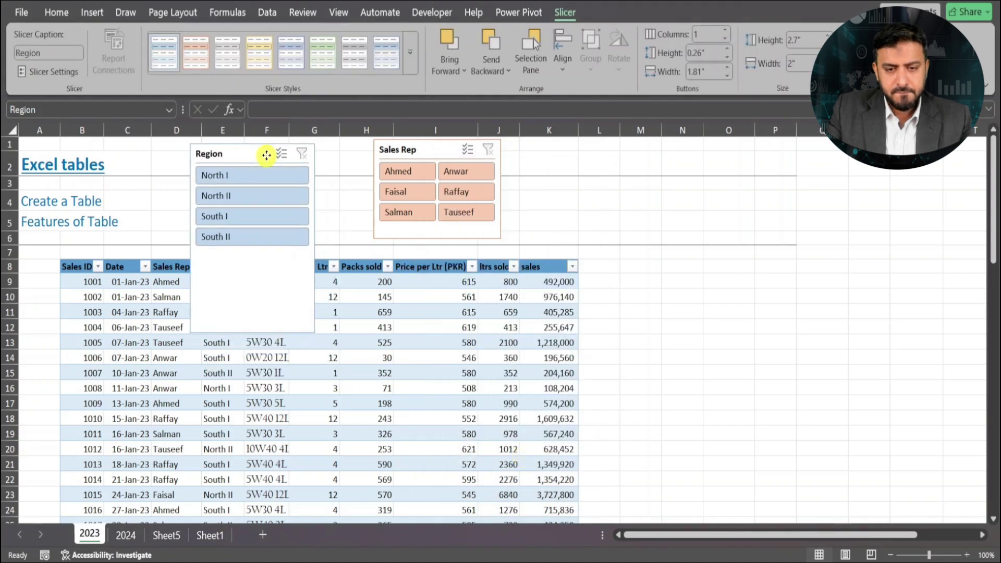
Step: Format the Region slicer with 2 columns, a size of 2.18" wide by 1.1" high, and the light orange style
drag(252, 332, 255, 252)
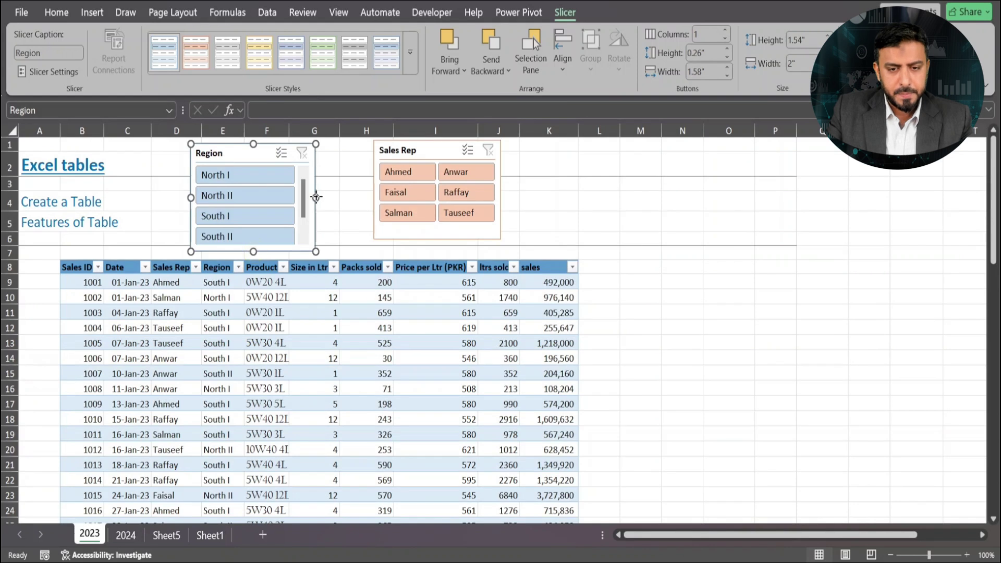
drag(315, 197, 324, 197)
click(709, 33)
key(BackSpace)
text(2)
key(Return)
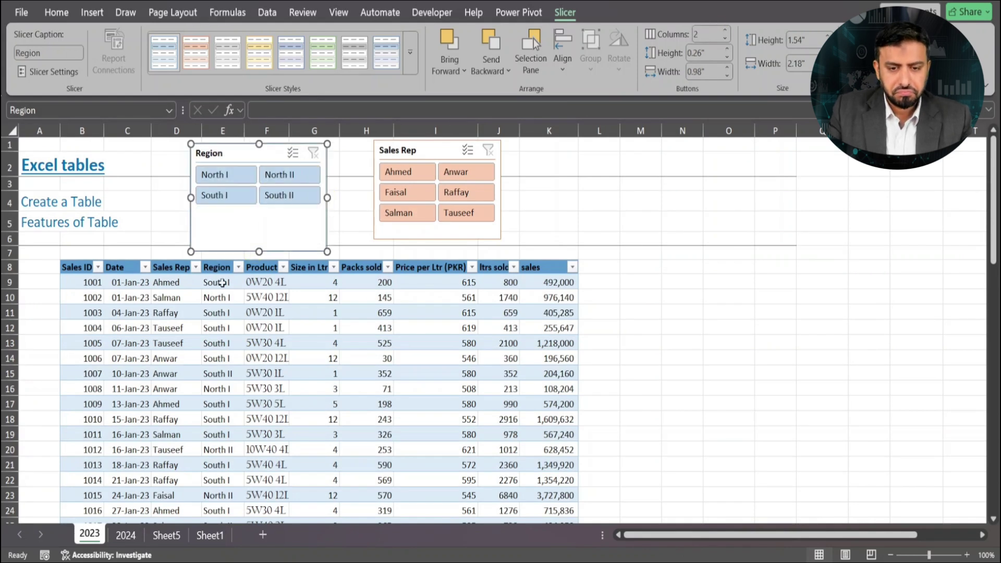
drag(259, 247, 259, 221)
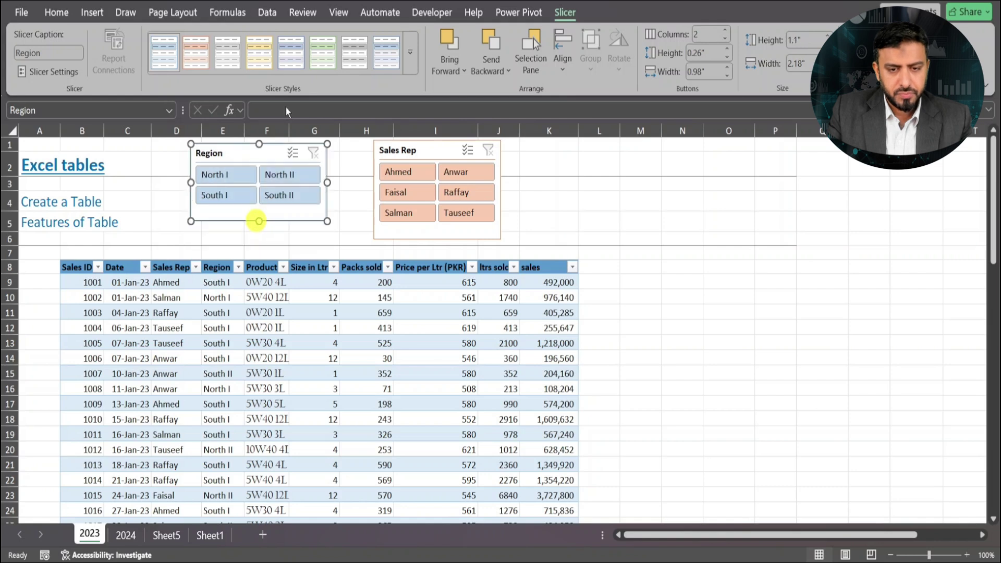
click(203, 60)
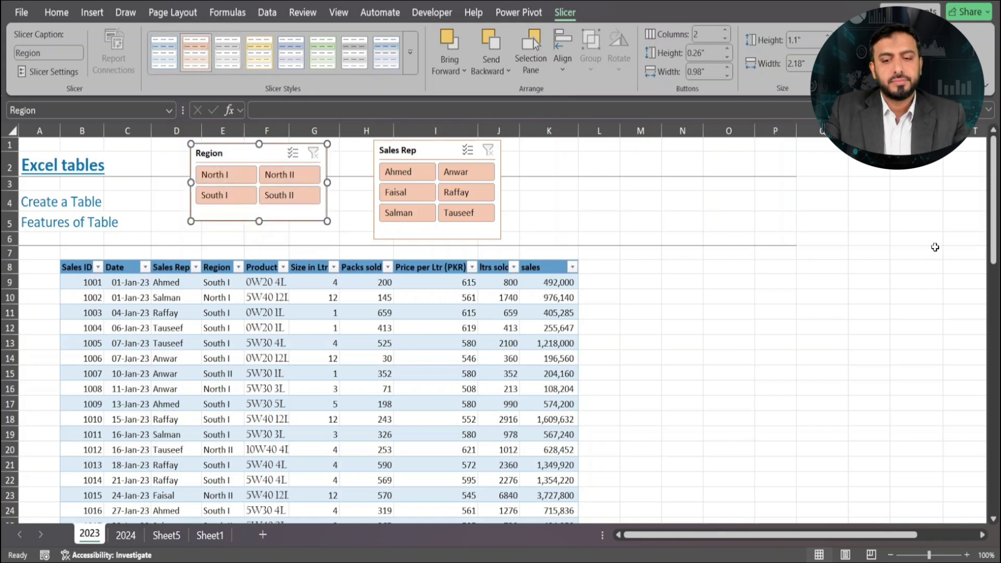
Step: Filter the table with the slicers to the first listed sales rep and the North I region
click(416, 178)
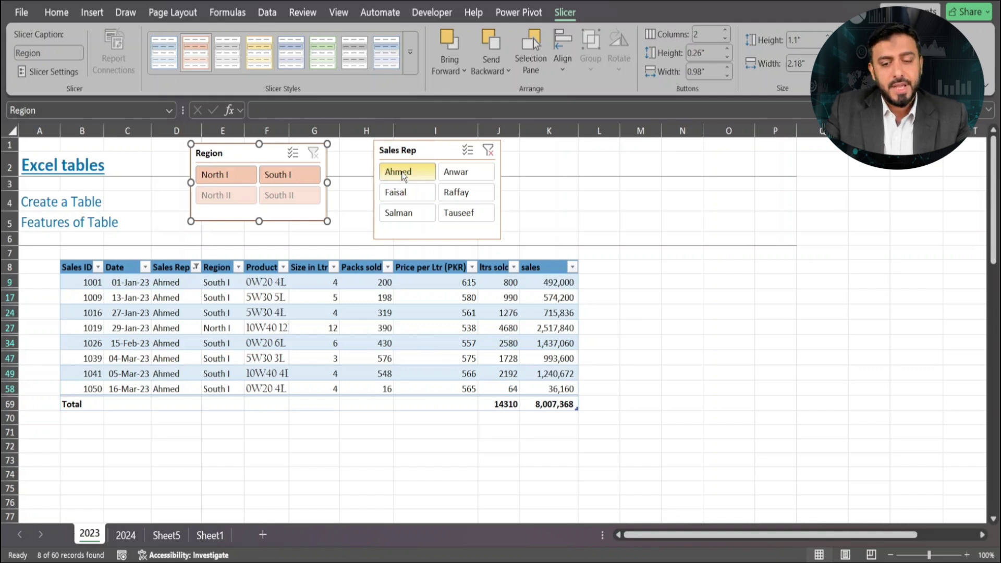
click(225, 177)
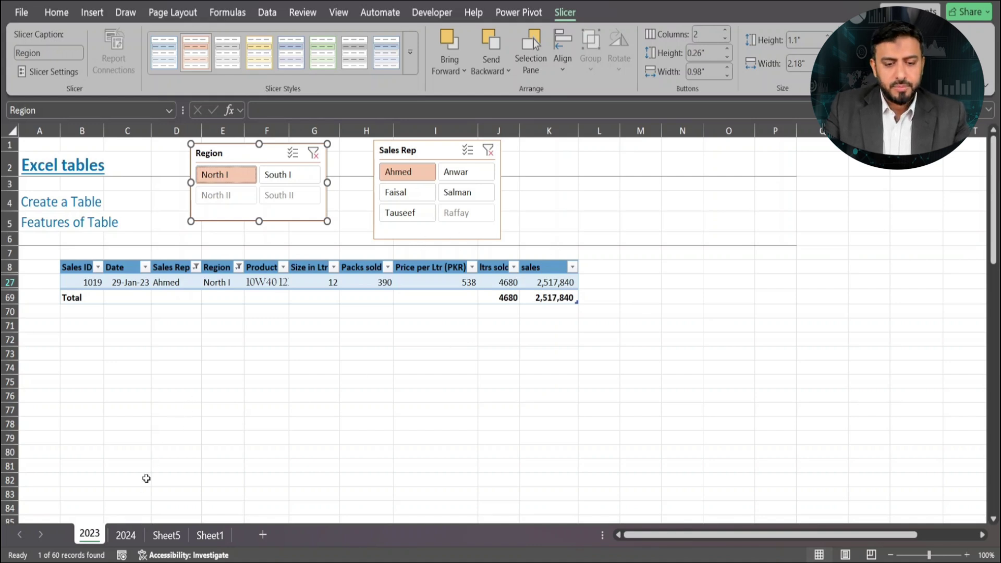
Step: Convert the sales data B8:I68 on the 2024 sheet into a table with headers
click(126, 538)
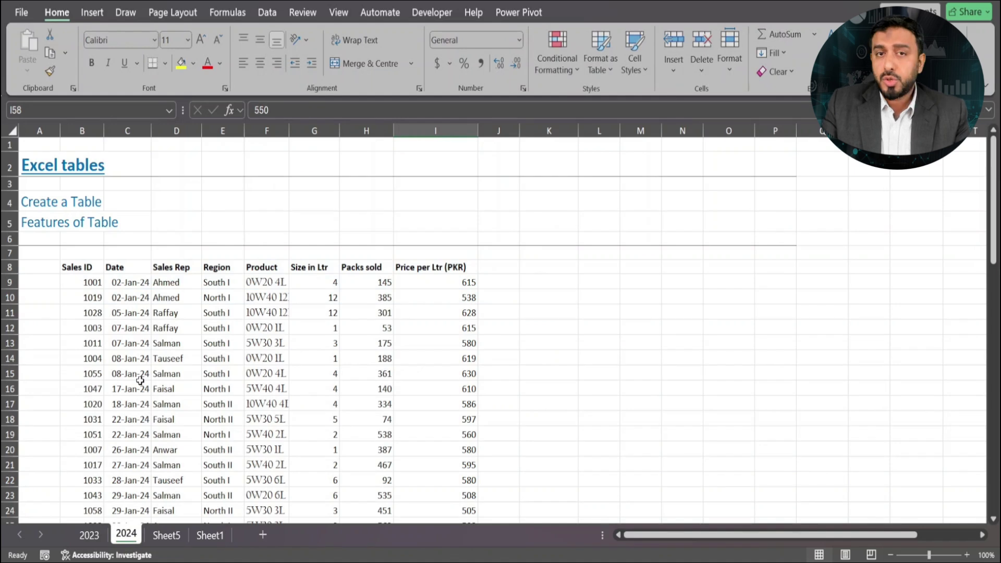
scroll(394, 300, down, 3)
scroll(394, 302, up, 3)
scroll(394, 303, down, 1)
click(223, 286)
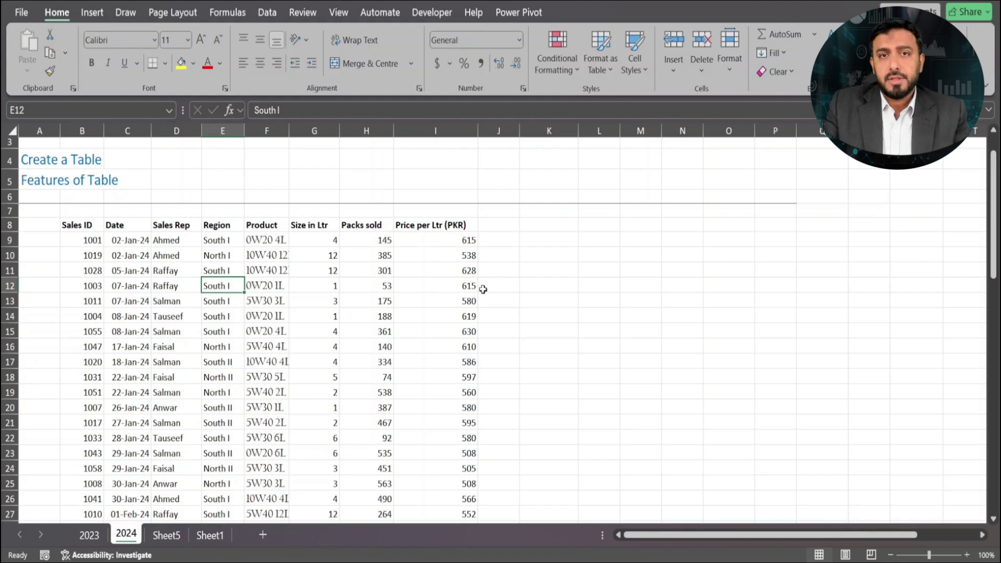
key(ctrl+t)
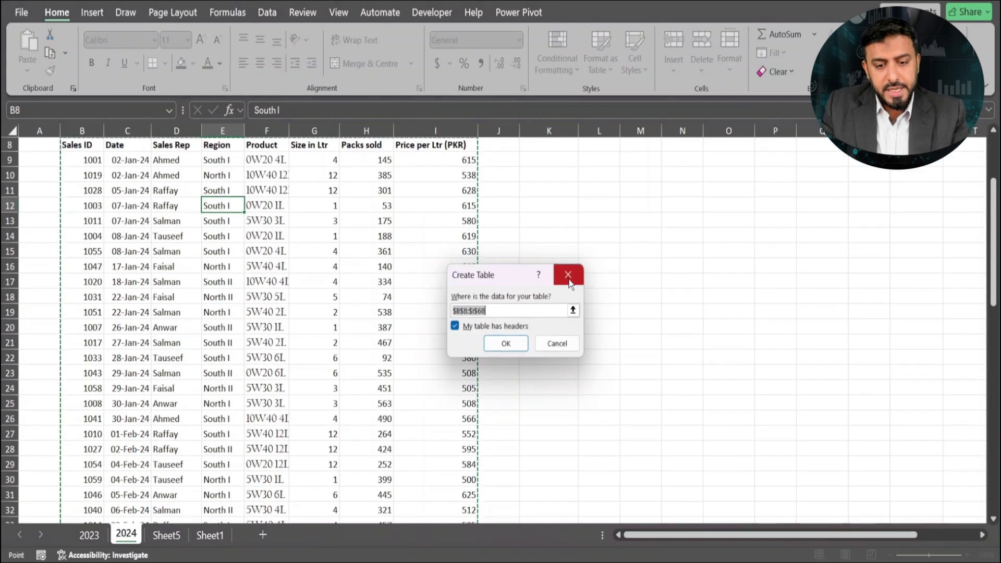
click(510, 344)
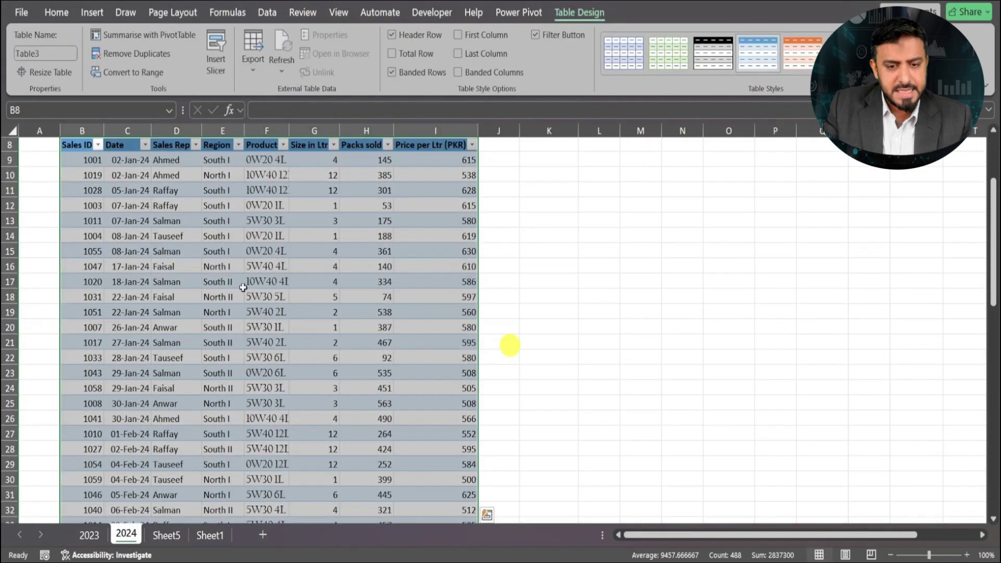
Step: Add two columns to the 2024 table with the headers "ltrs sold" in J8 and "sales" in K8
scroll(428, 270, up, 3)
click(502, 271)
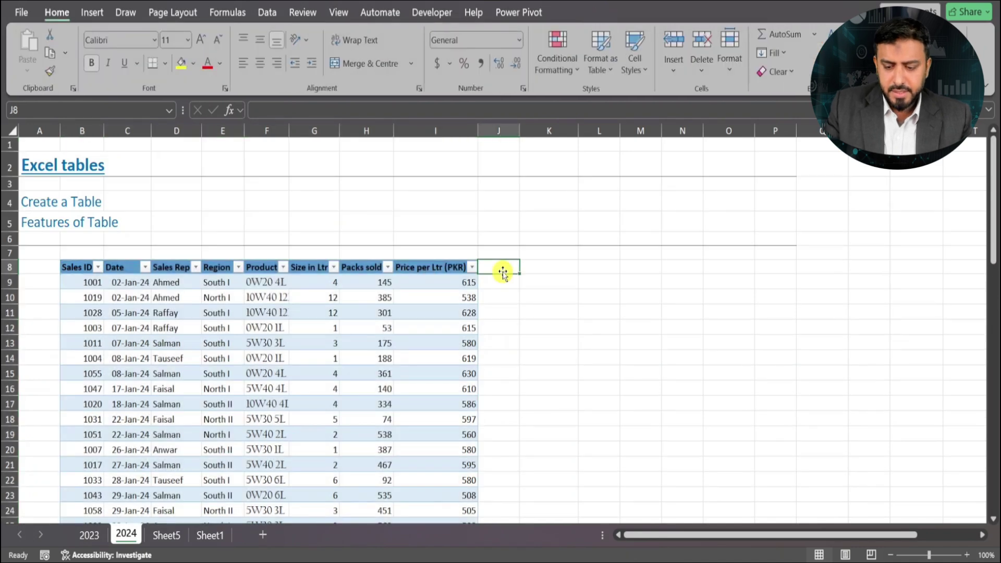
text(=ltrs)
key(Escape)
key(Escape)
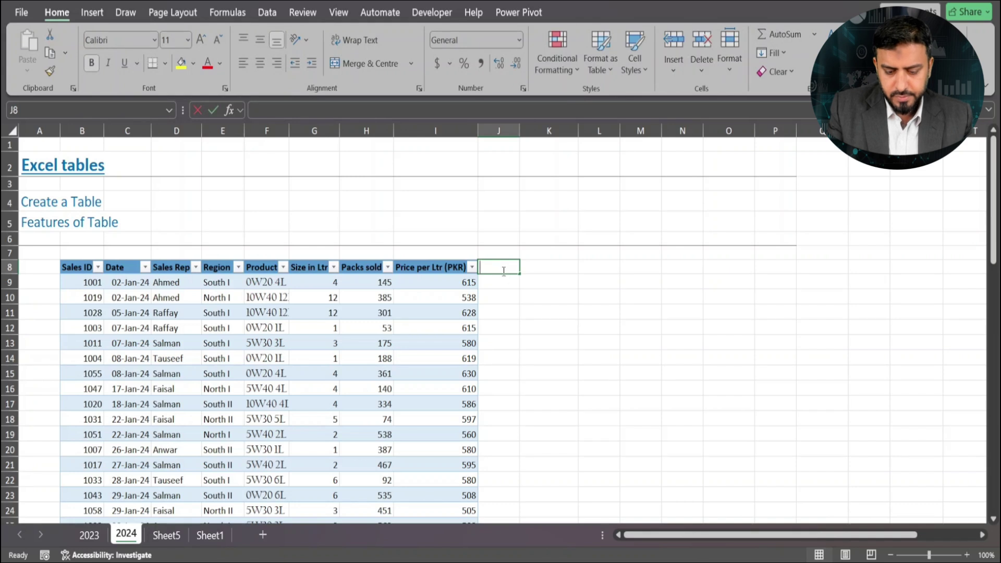
text(ltrs sold)
key(Return)
key(Up)
key(Right)
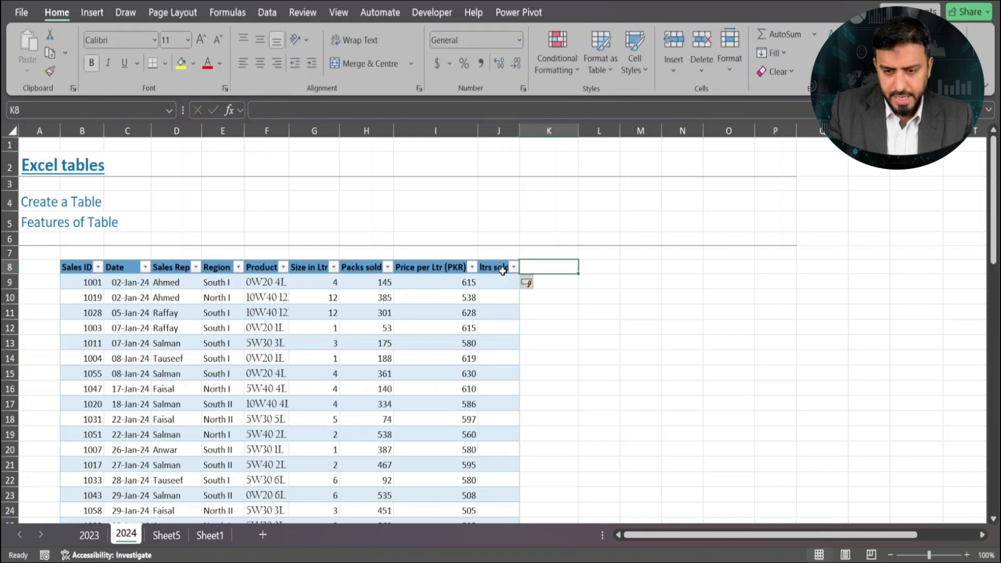
text(sales)
key(Return)
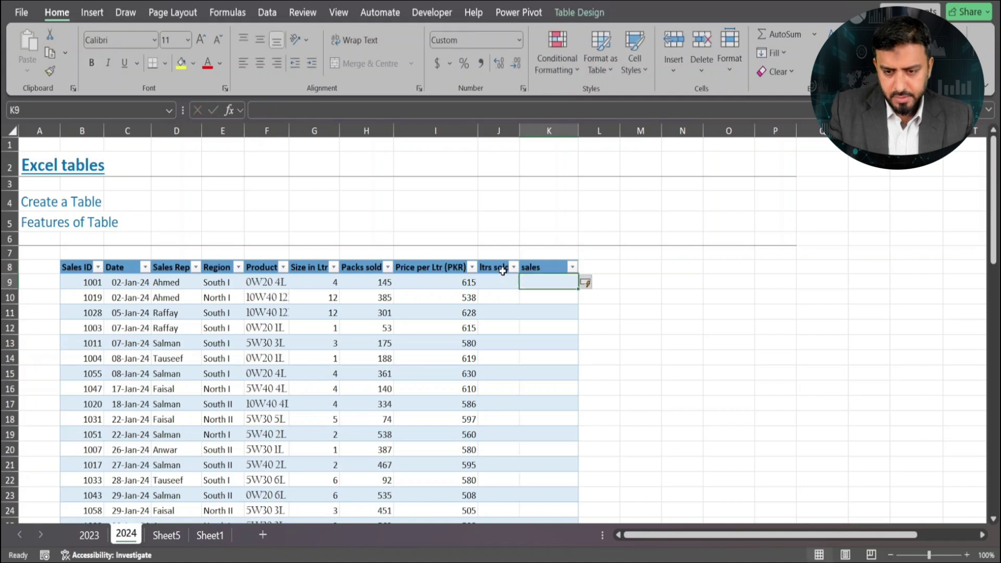
Step: Fill the ltrs sold column of the 2024 table with a formula multiplying Size in Ltr by Packs sold
click(486, 279)
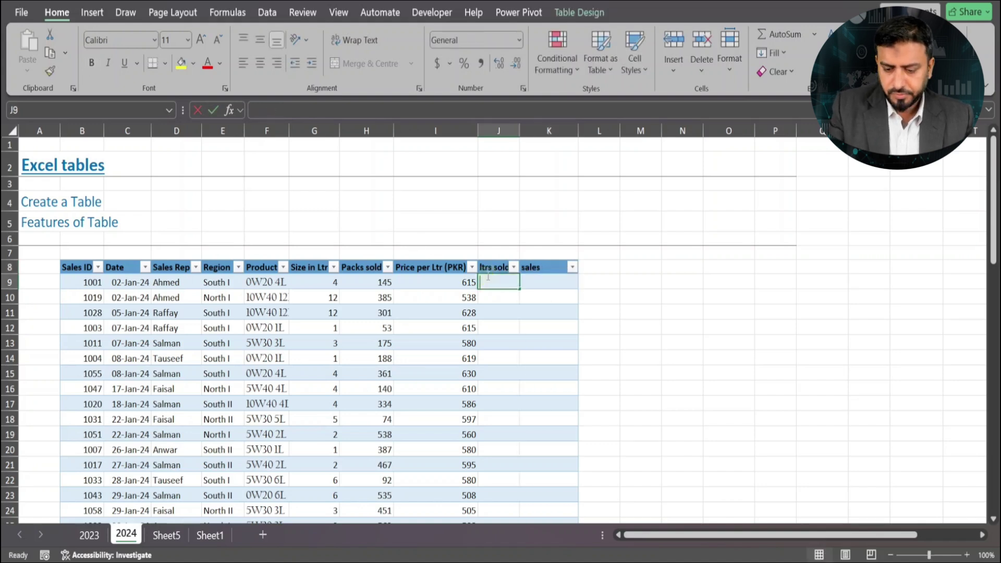
text(=)
click(313, 294)
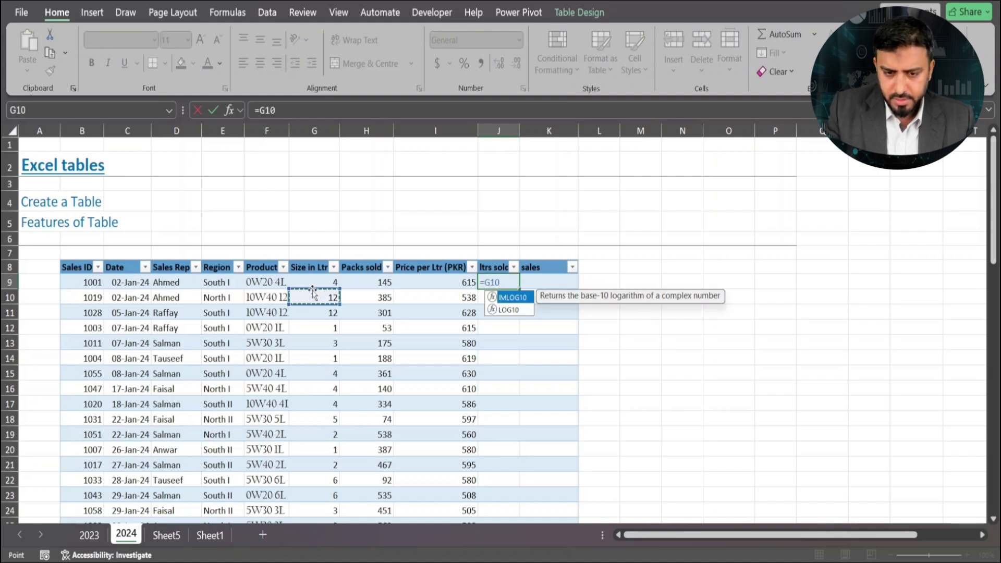
click(311, 281)
text(*)
click(384, 276)
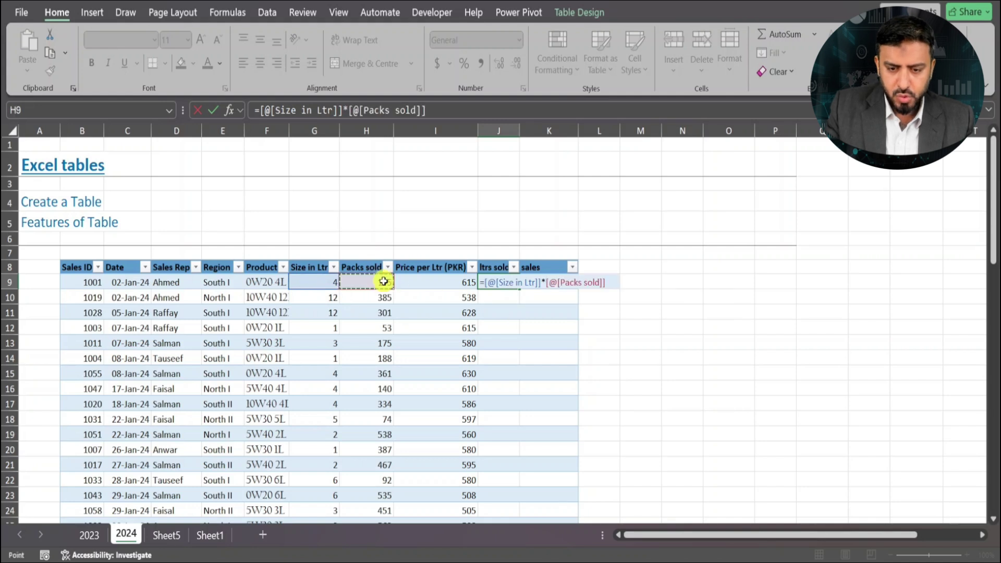
key(Return)
Step: Fill the sales column of the 2024 table with a formula multiplying ltrs sold by Price per Ltr (PKR), and check the filled rows
click(556, 280)
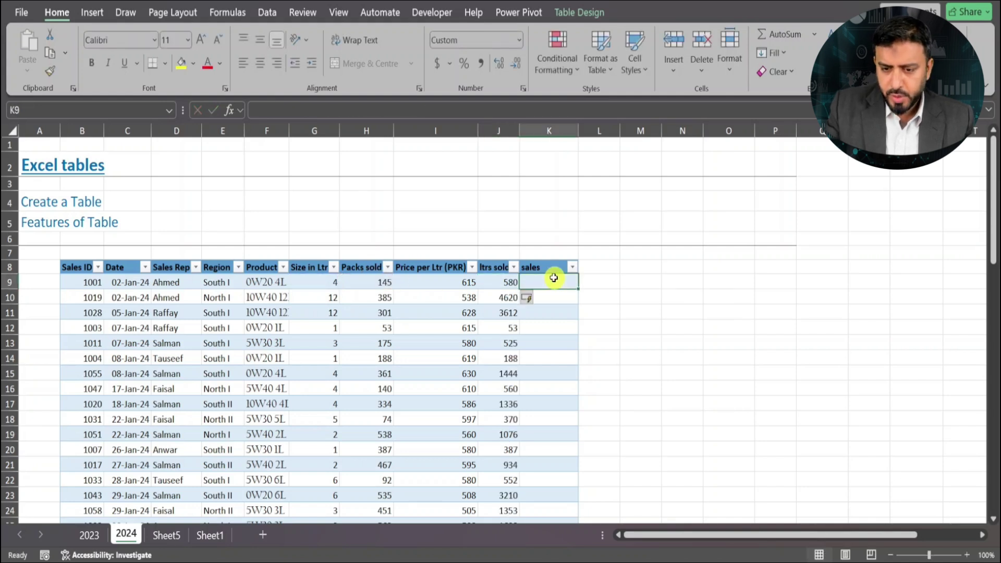
text(=)
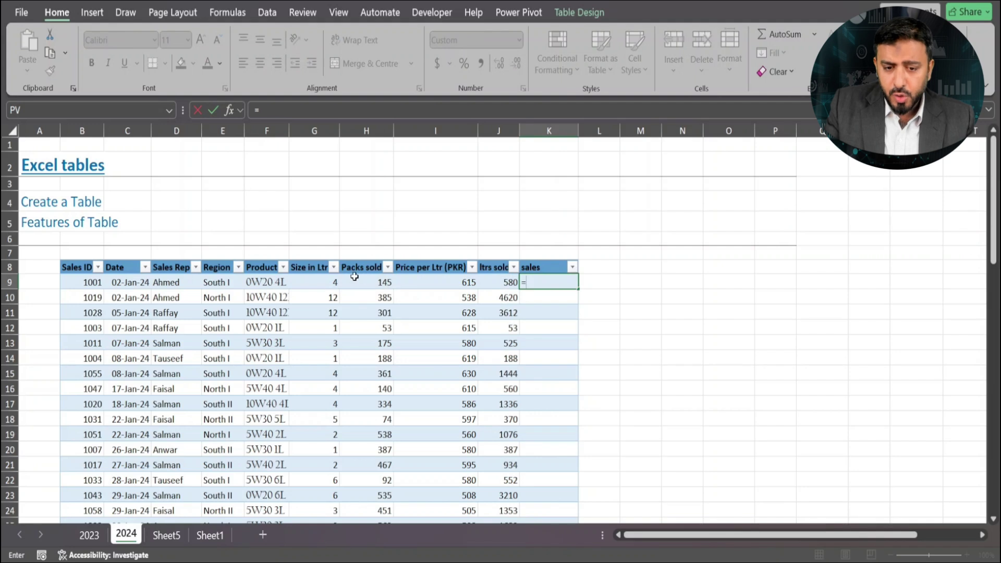
click(502, 282)
text(*)
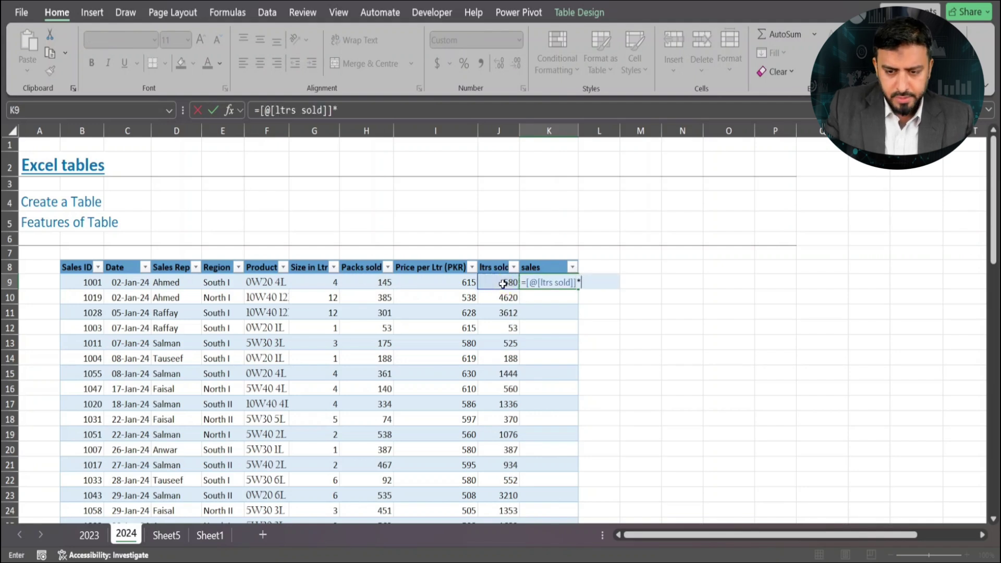
click(438, 282)
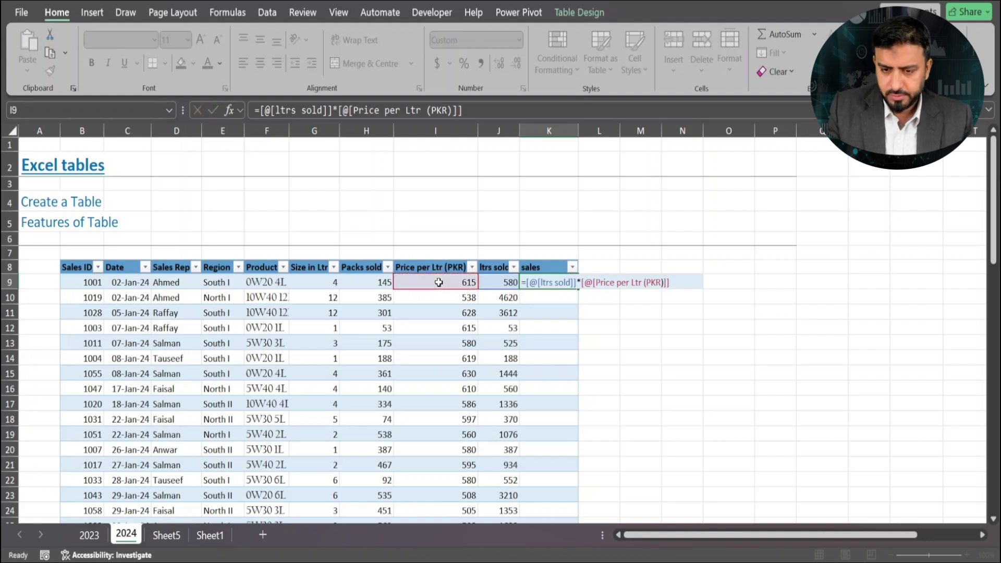
key(Return)
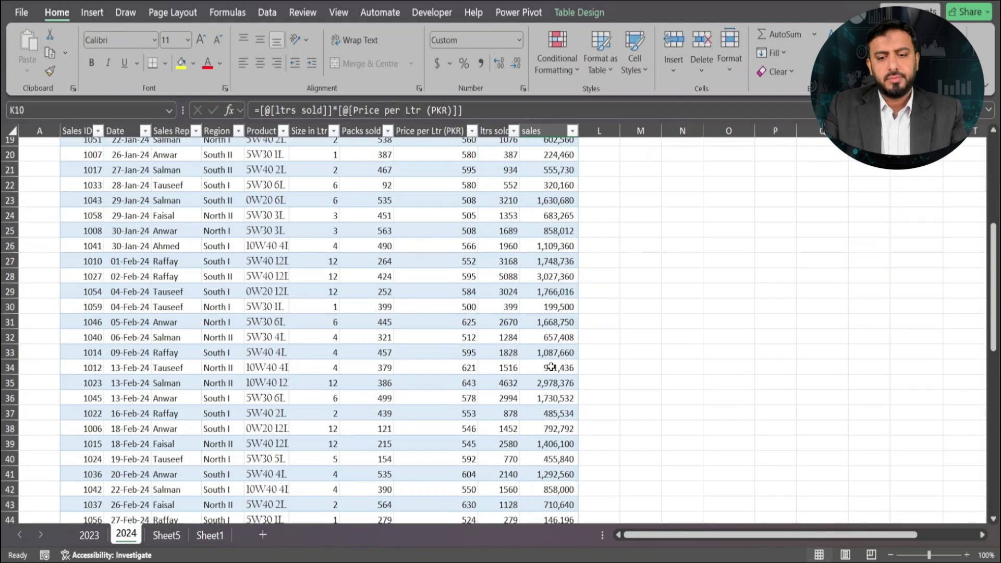
scroll(552, 365, down, 16)
scroll(550, 367, up, 16)
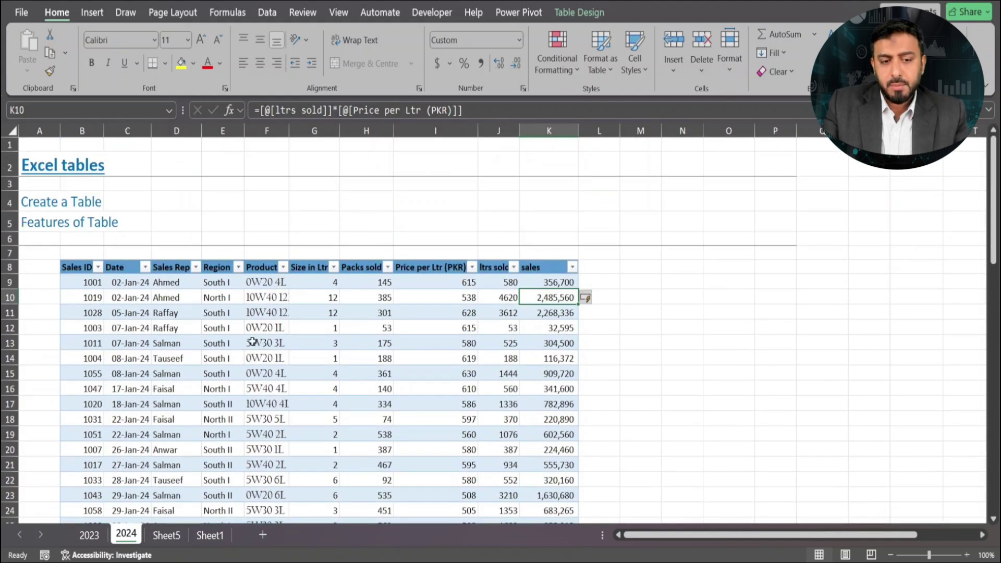
Step: Rename the table on the 2024 sheet as sales2024
click(451, 359)
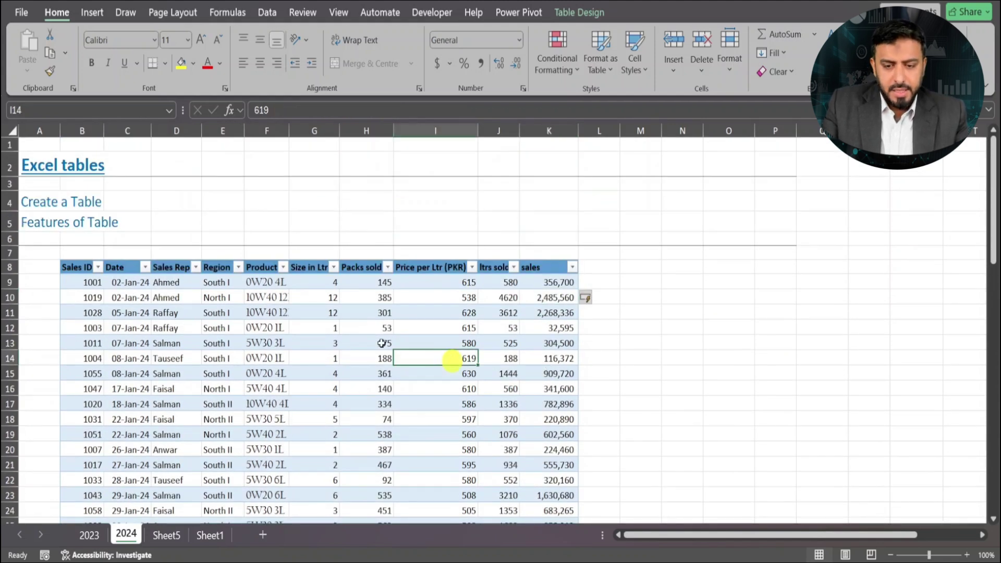
click(579, 12)
click(56, 52)
text(sal)
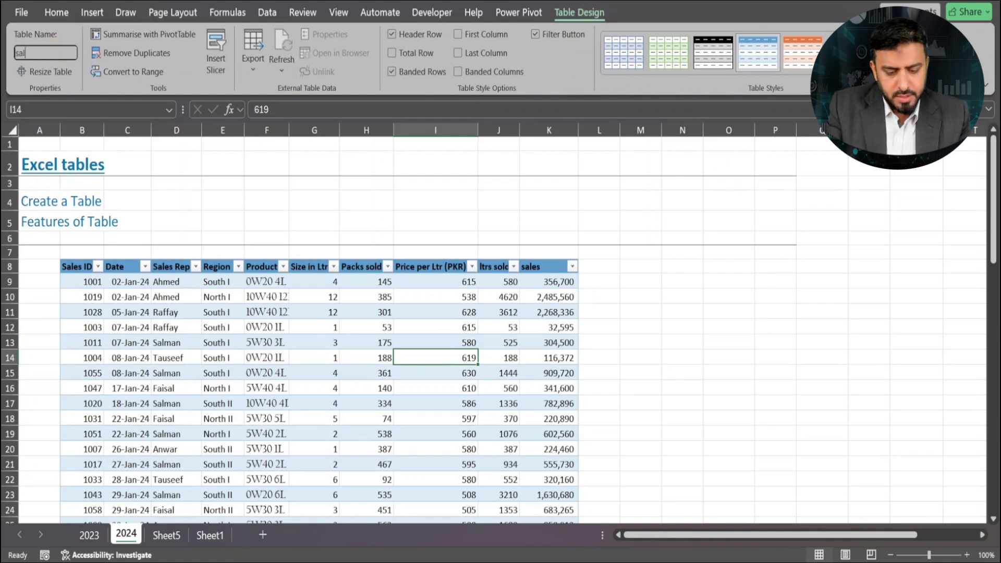
text(es2024)
key(Return)
click(461, 342)
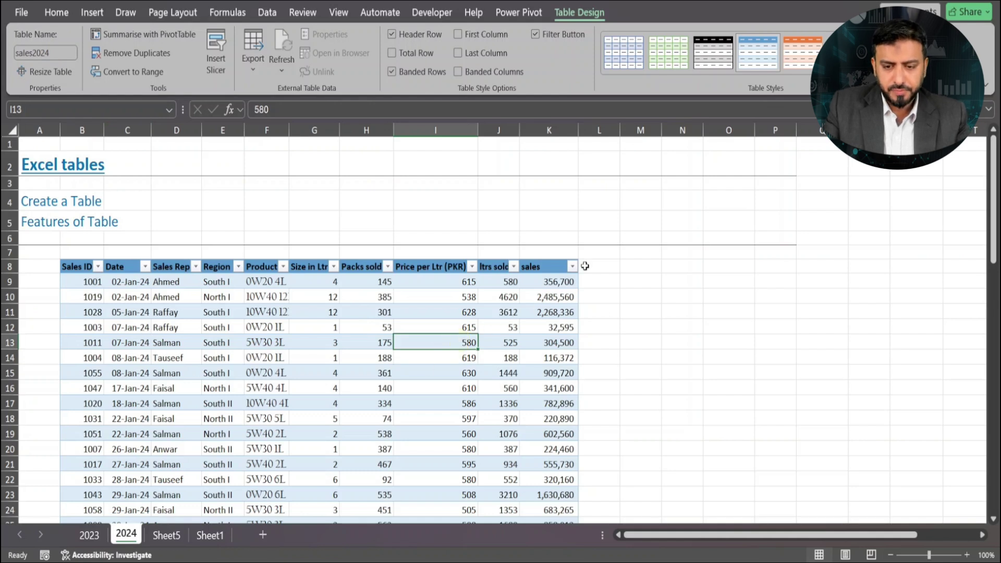
Step: Add a column headed "month" to the 2024 table in L8, next to the sales column
click(481, 277)
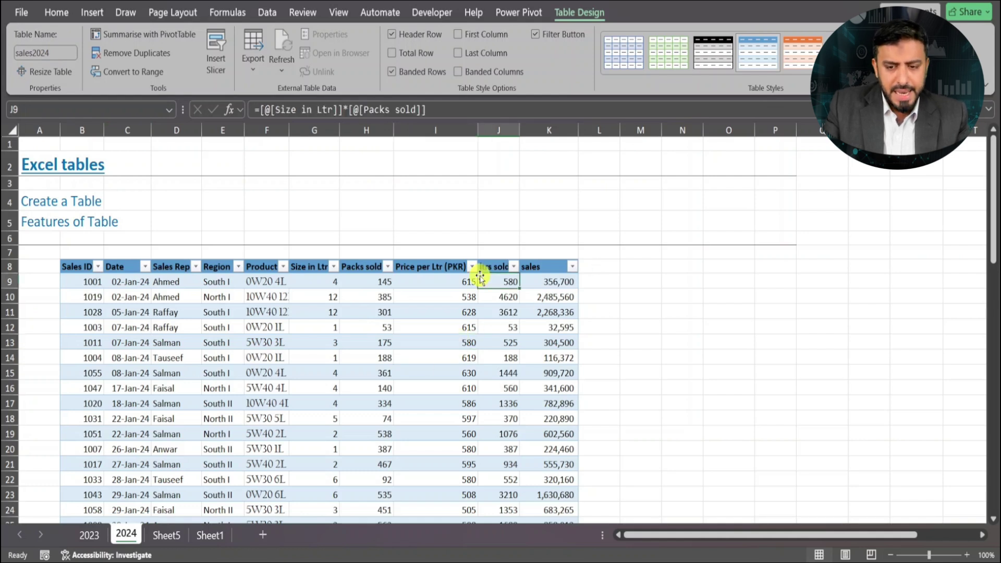
click(599, 268)
text(month)
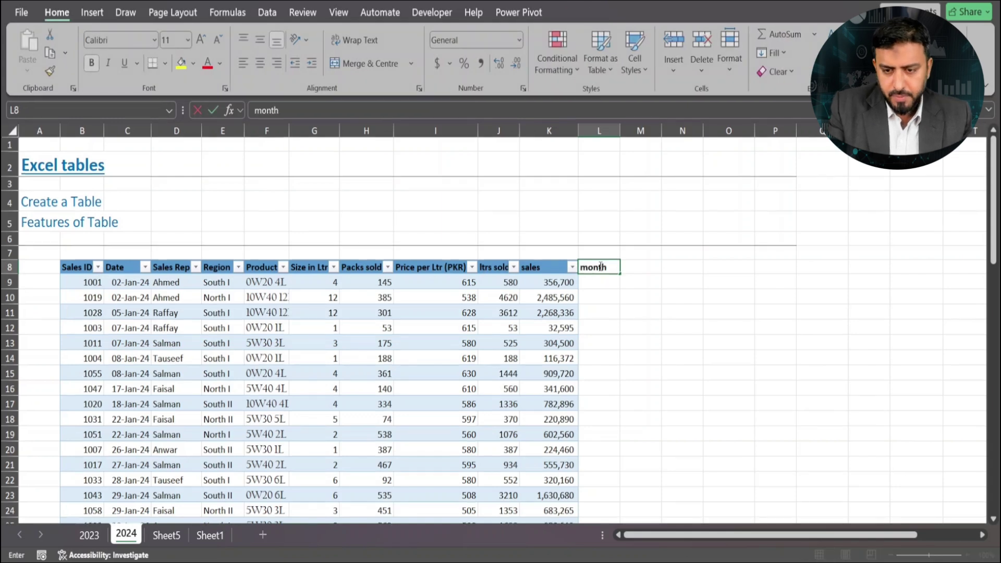
key(Return)
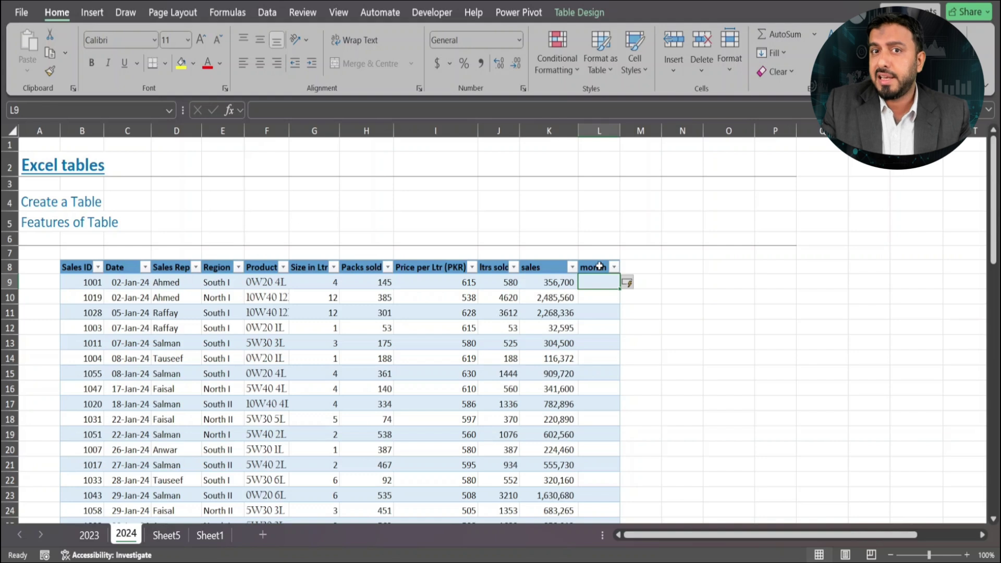
text(=)
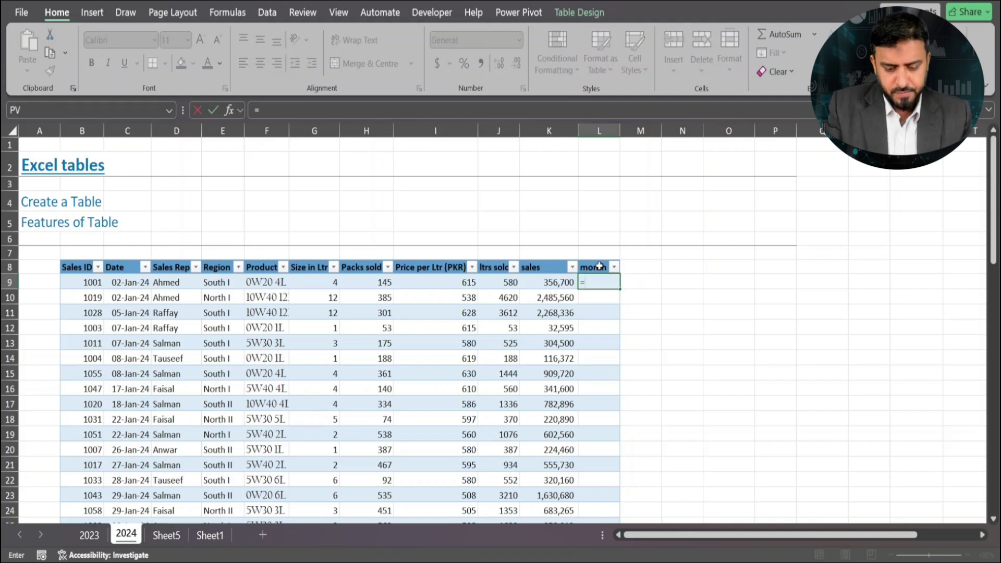
text(tet)
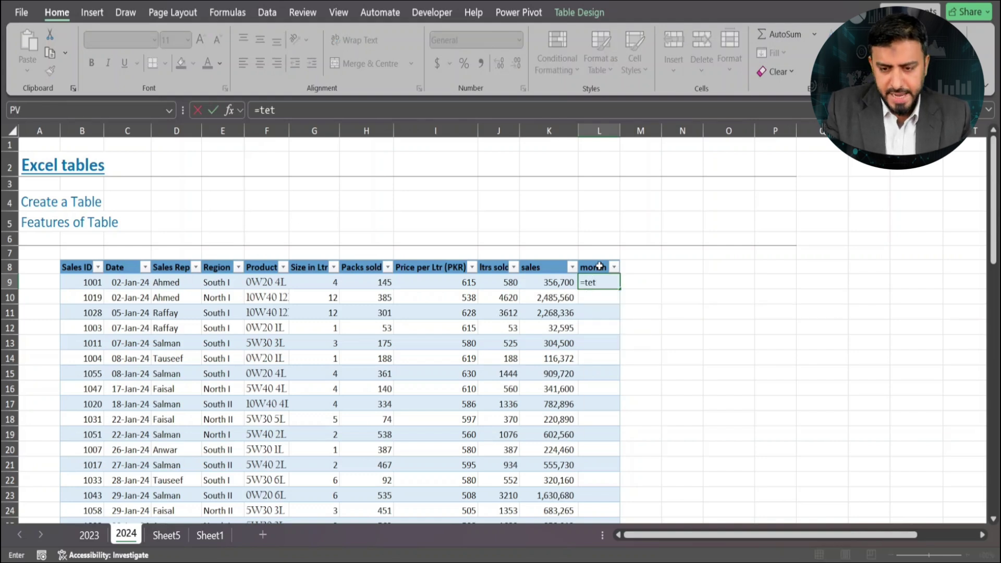
key(BackSpace)
text(xt)
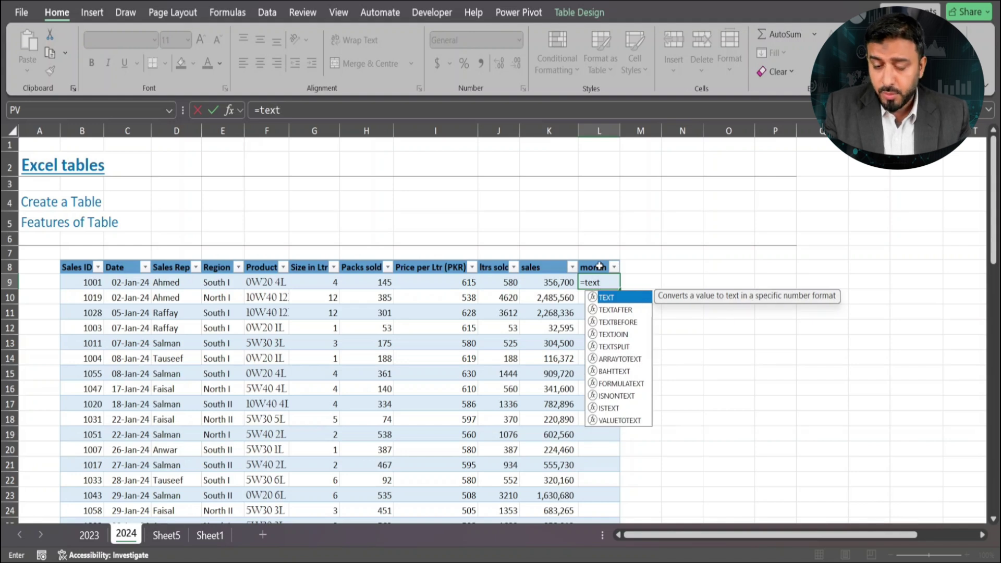
text(()
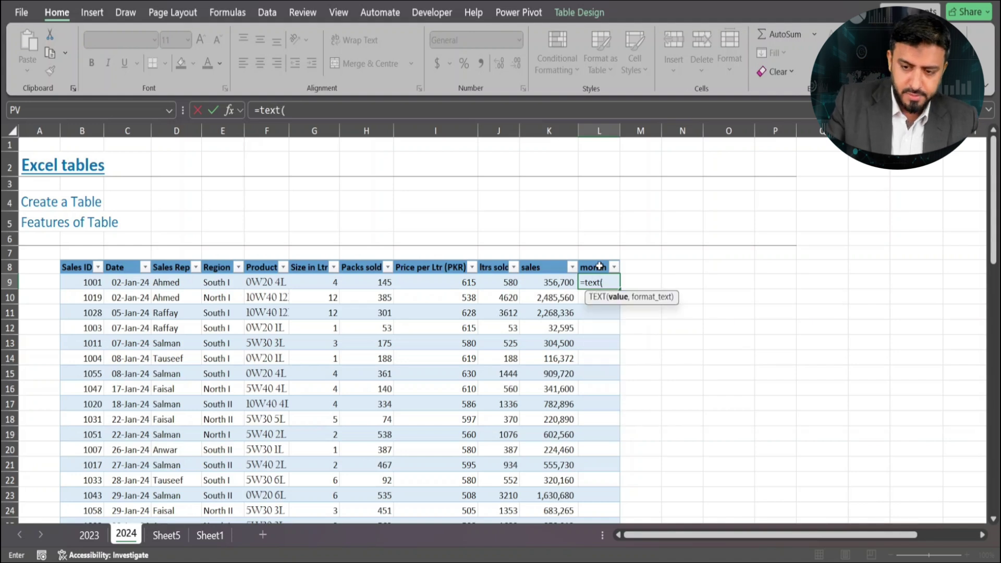
click(130, 276)
text(,"m)
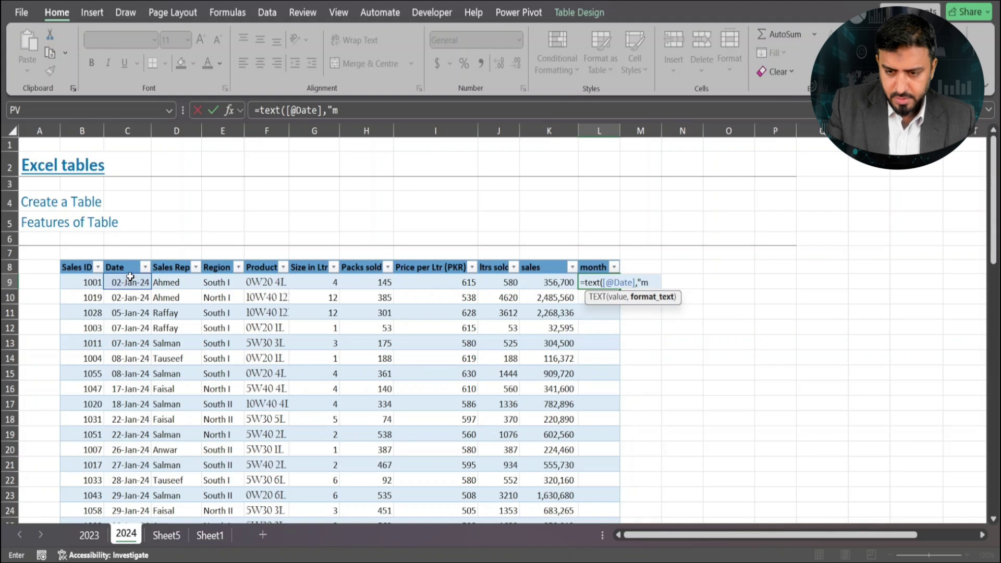
text(mm"))
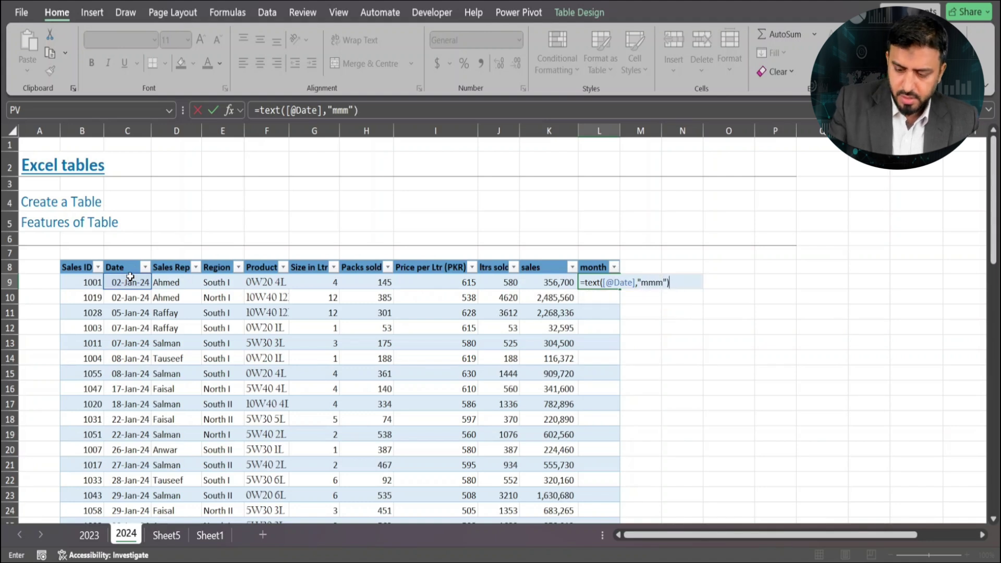
key(Return)
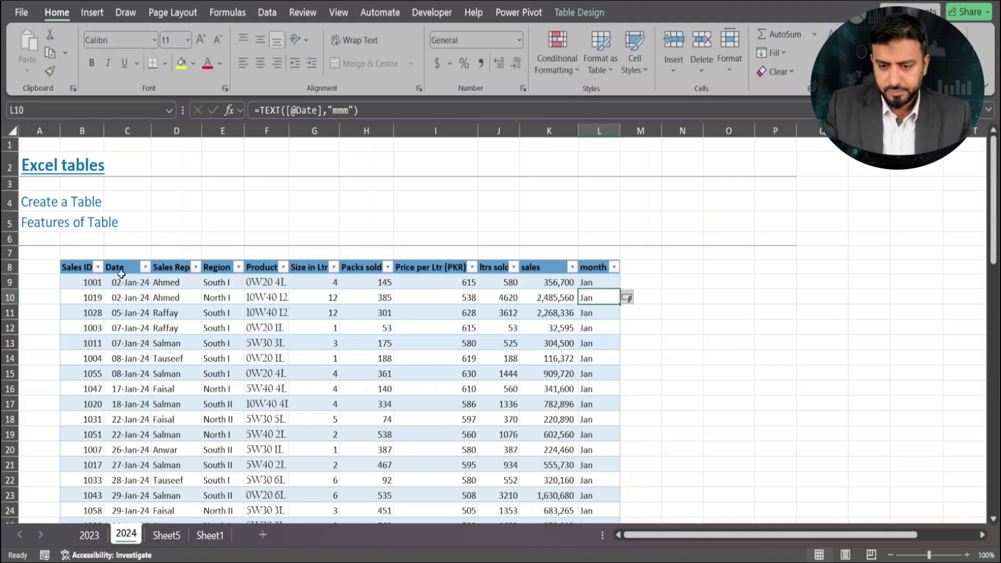
Step: Add a column headed "month" to the table on the 2023 sheet, in L8
click(98, 540)
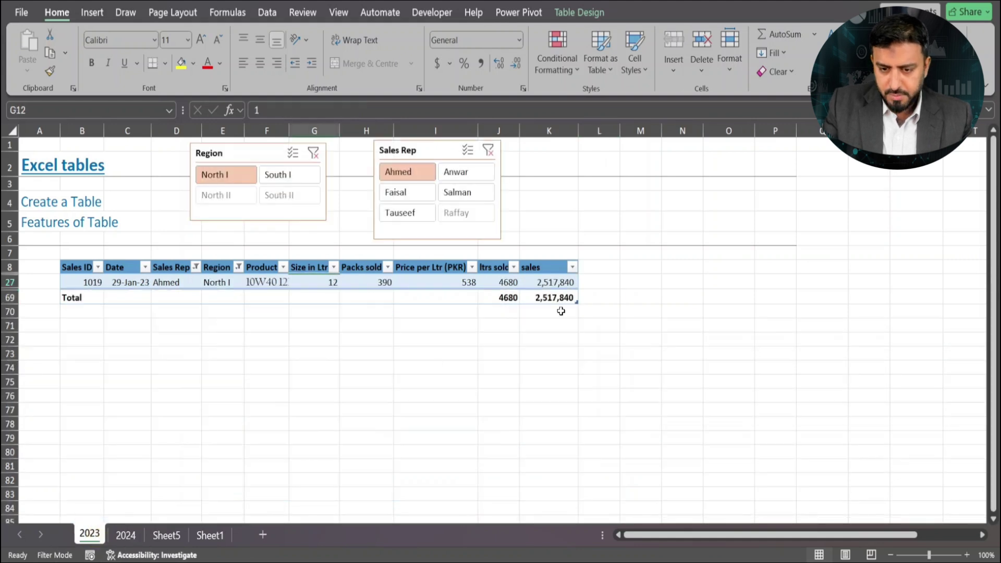
click(589, 266)
text(mont)
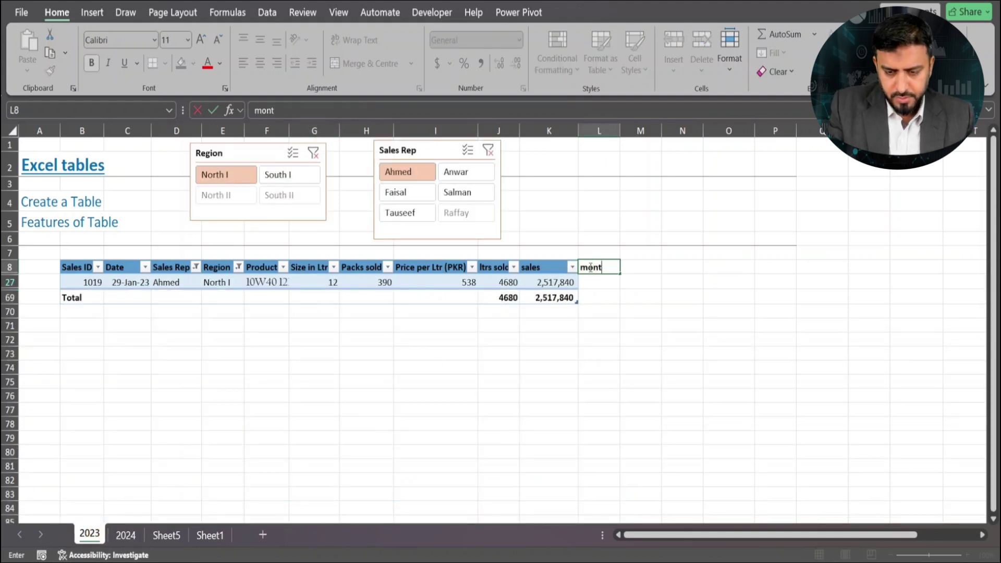
text(h)
key(Return)
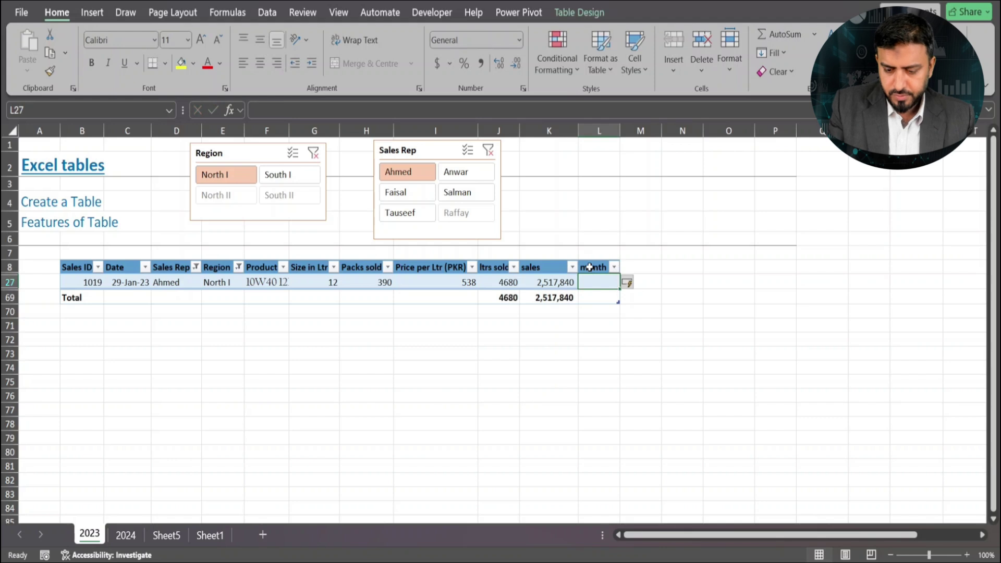
text(=)
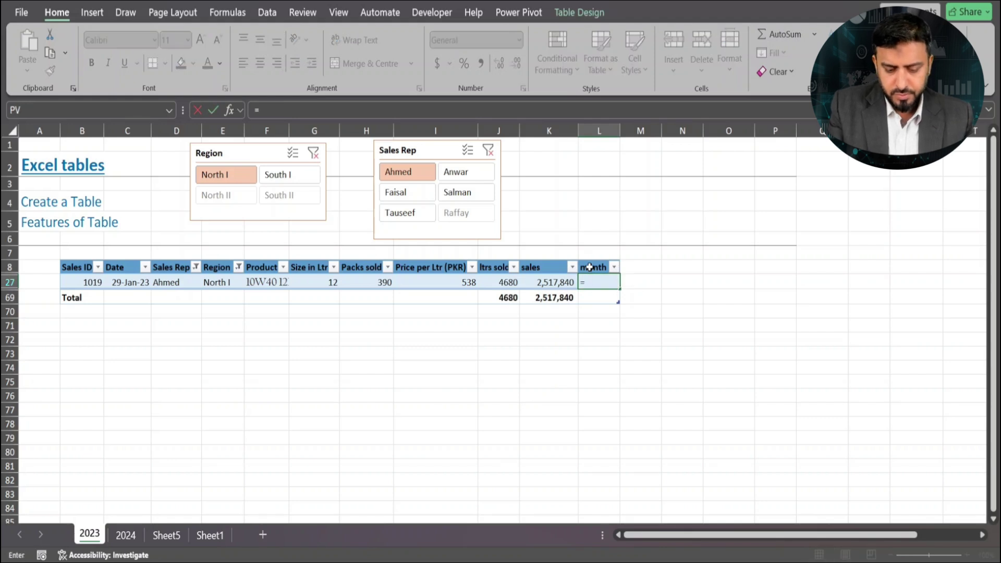
text(text()
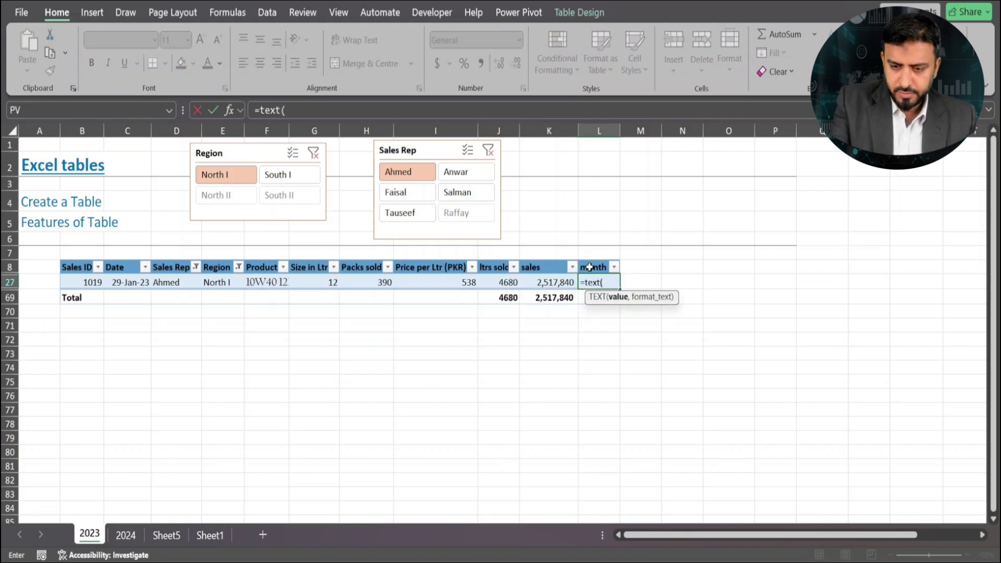
click(146, 283)
text(,"mm)
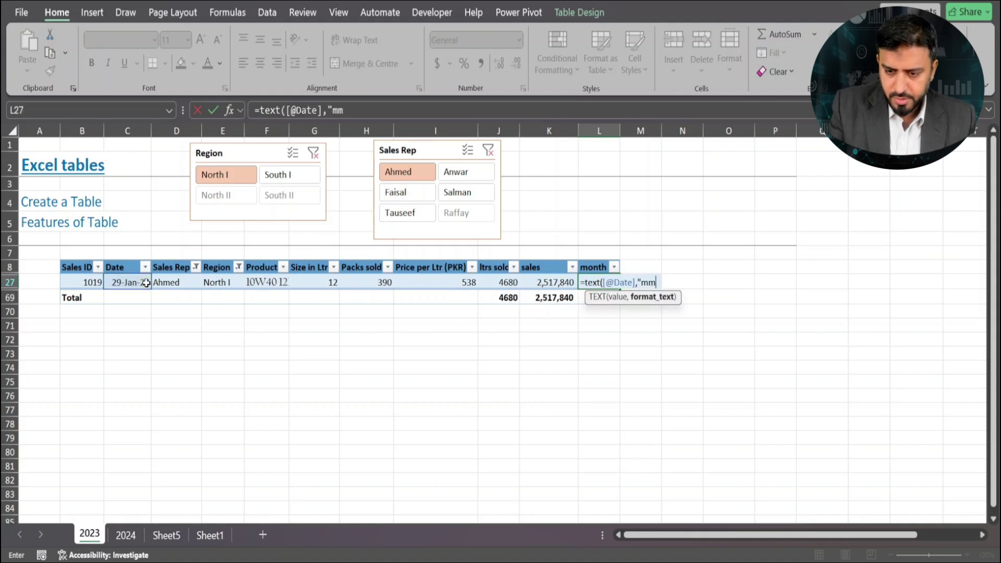
text(m")
key(Return)
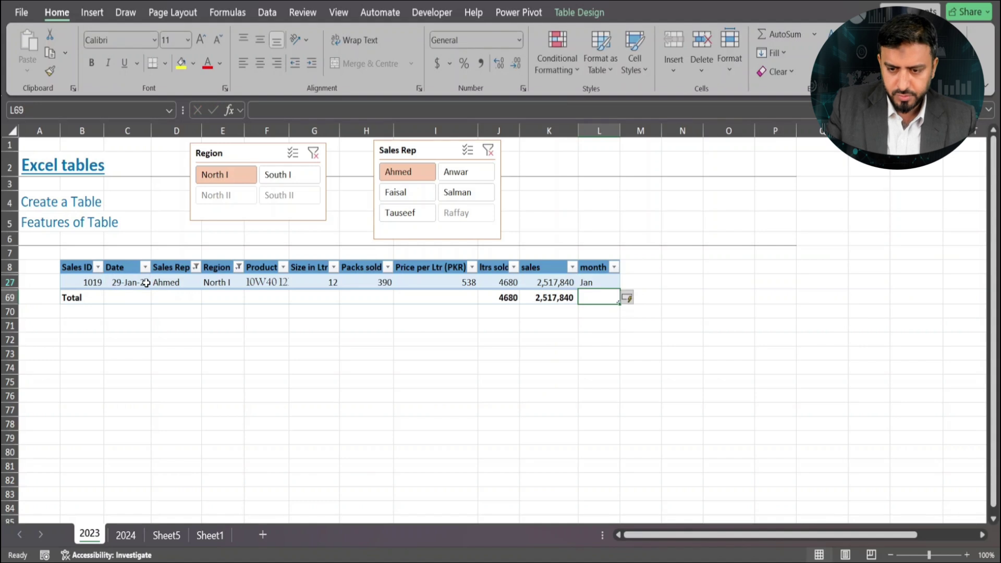
Step: Clear the Region and Sales Rep slicer filters on the 2023 sheet and check the month column down the rows
click(313, 153)
click(487, 152)
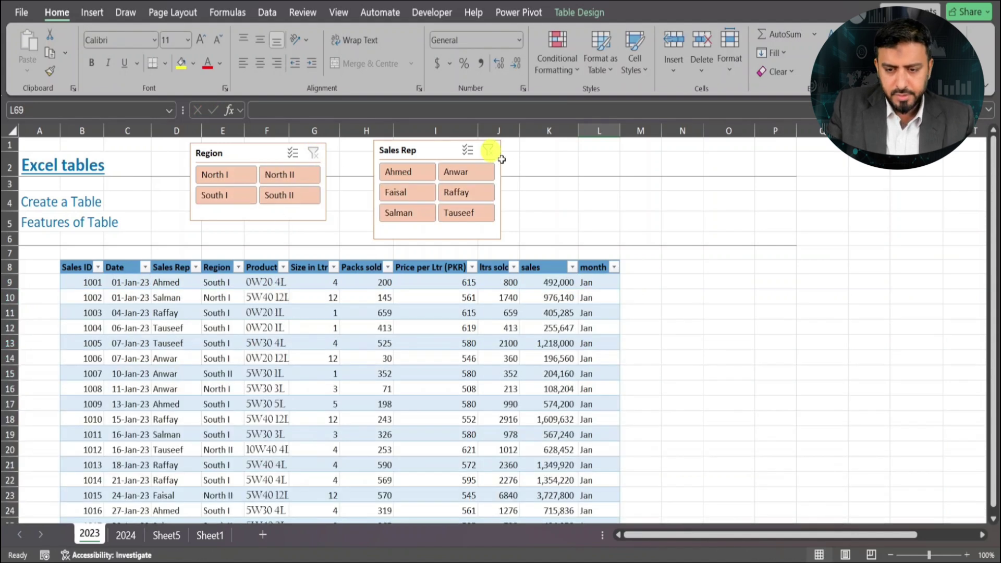
scroll(522, 336, down, 3)
scroll(523, 336, down, 6)
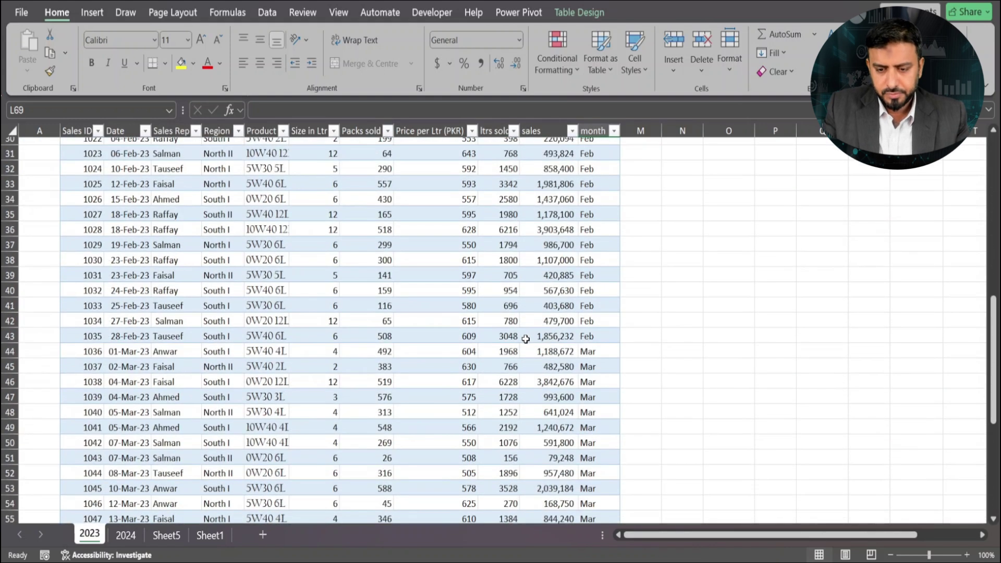
Step: Compare the month columns of the tables on the 2024 and 2023 sheets
scroll(524, 337, up, 10)
click(134, 536)
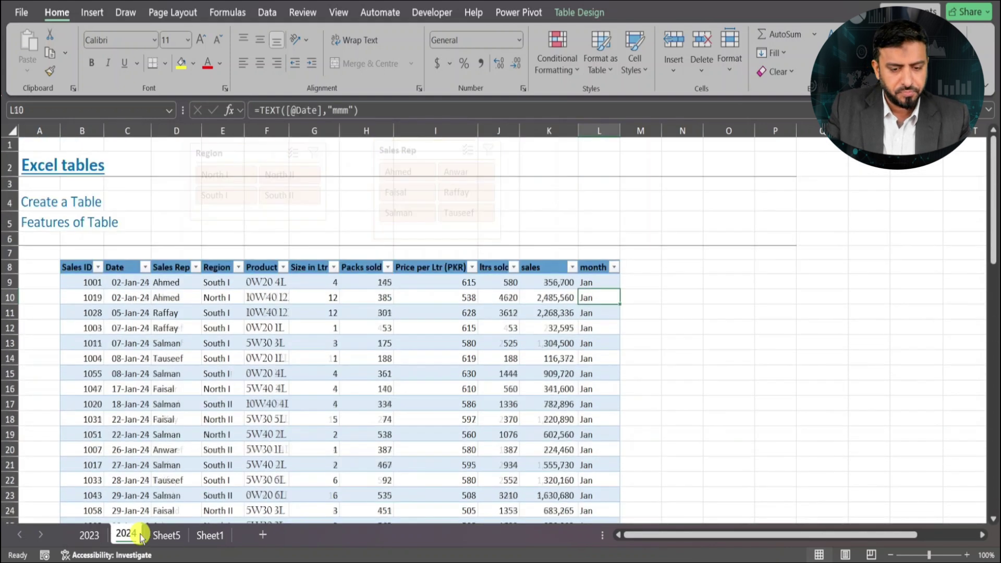
click(94, 536)
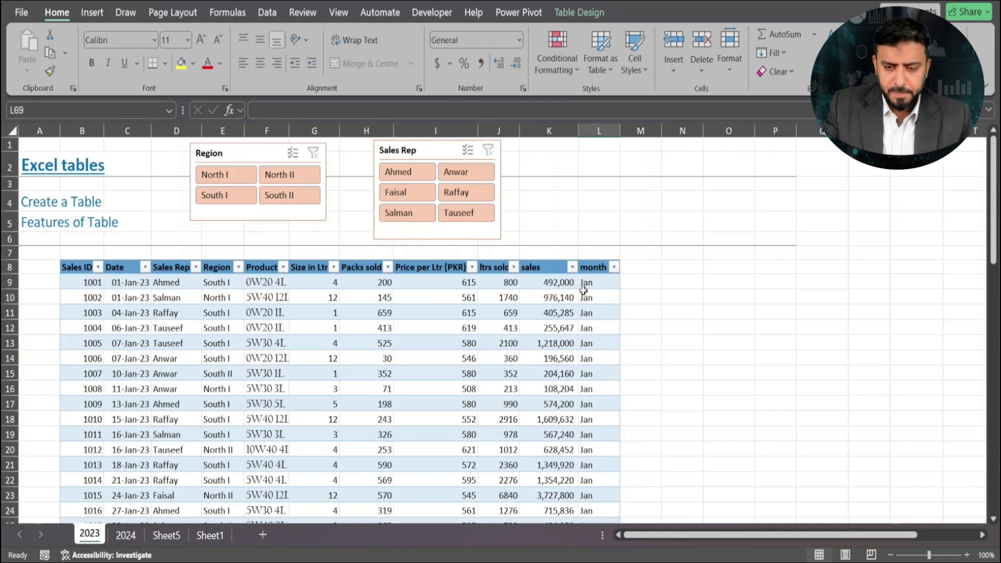
Step: Inspect the sales formula in K9 on the 2023 sheet, and switch to the Excel Tables PDF page on table reference syntax
click(555, 283)
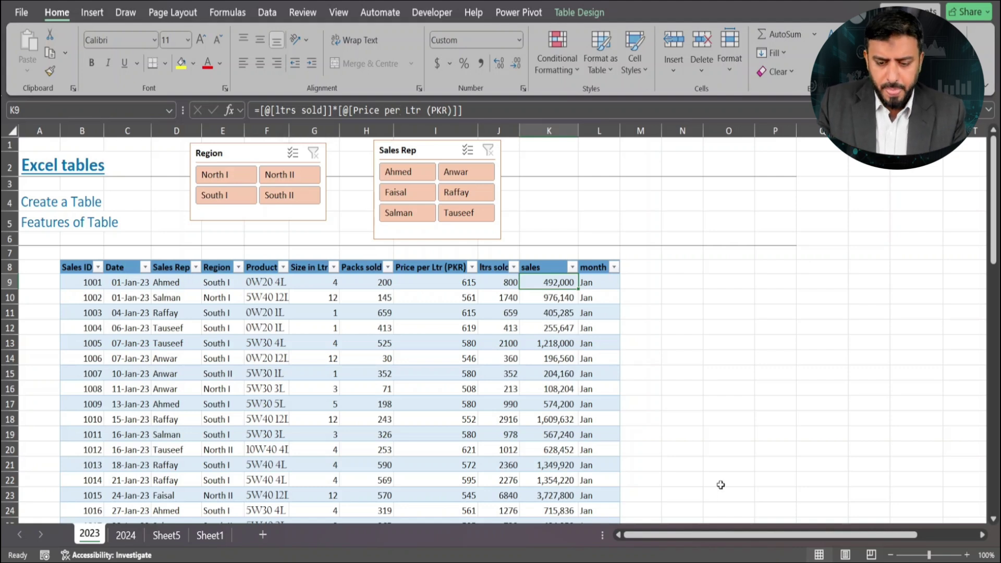
click(625, 561)
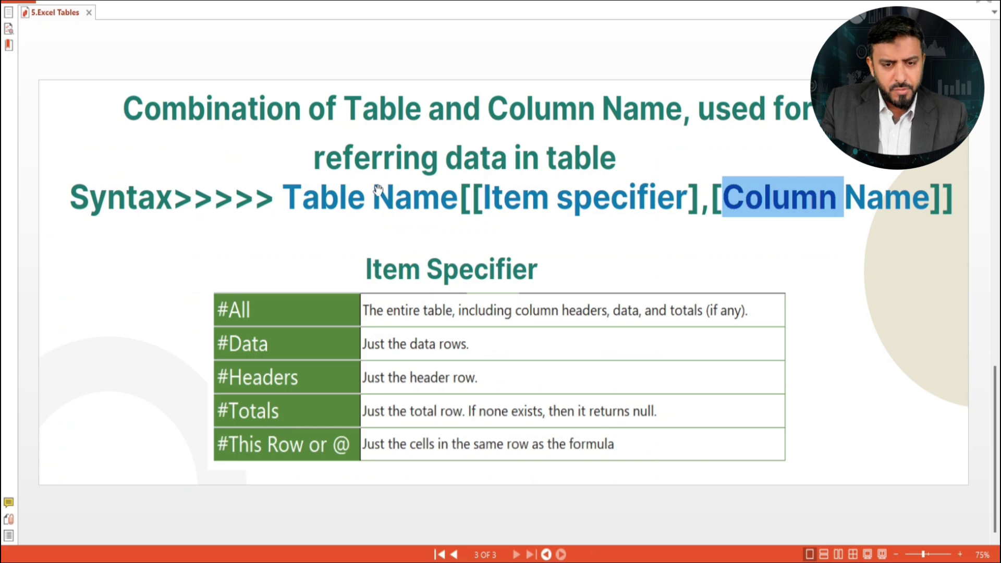
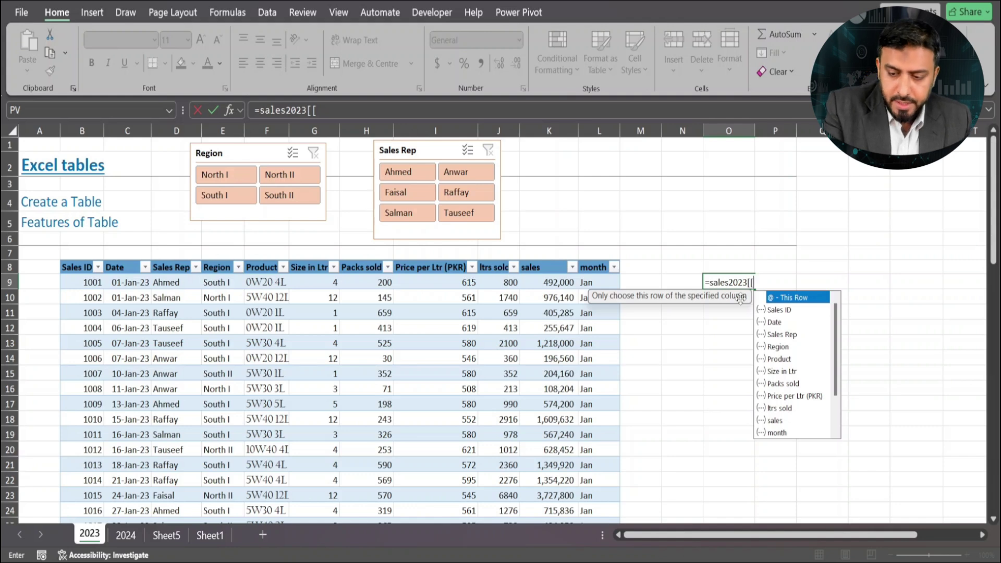
Step: Complete the structured reference in O9 of the 2023 sheet as =sales2023[[#Headers],[Region ]]
text(#)
key(Down)
key(Down)
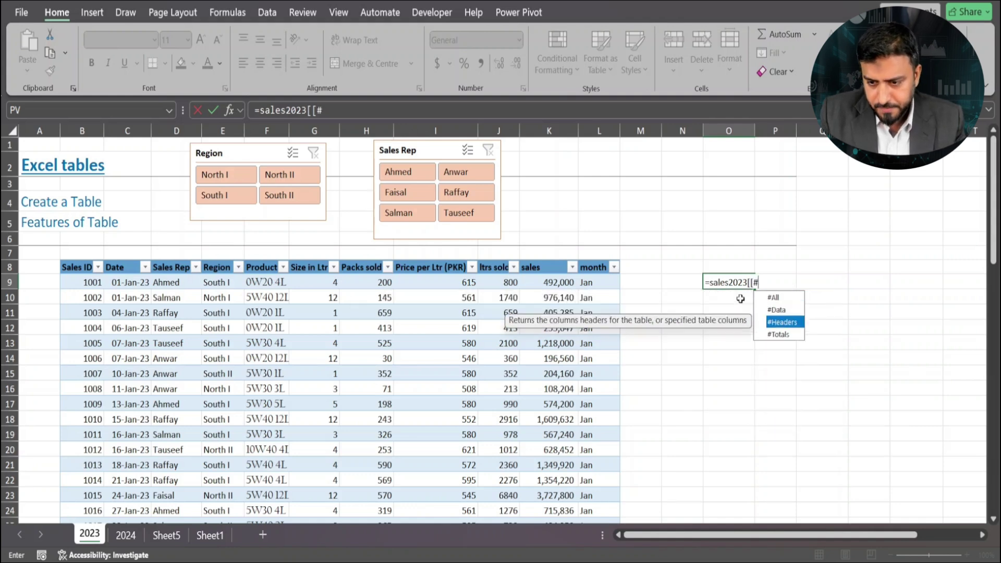
key(Tab)
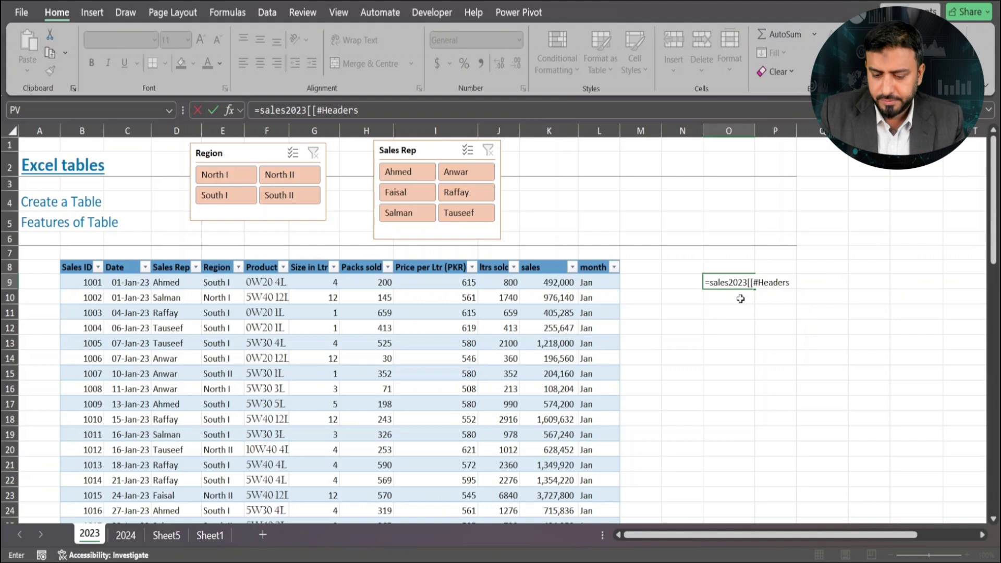
text(],[)
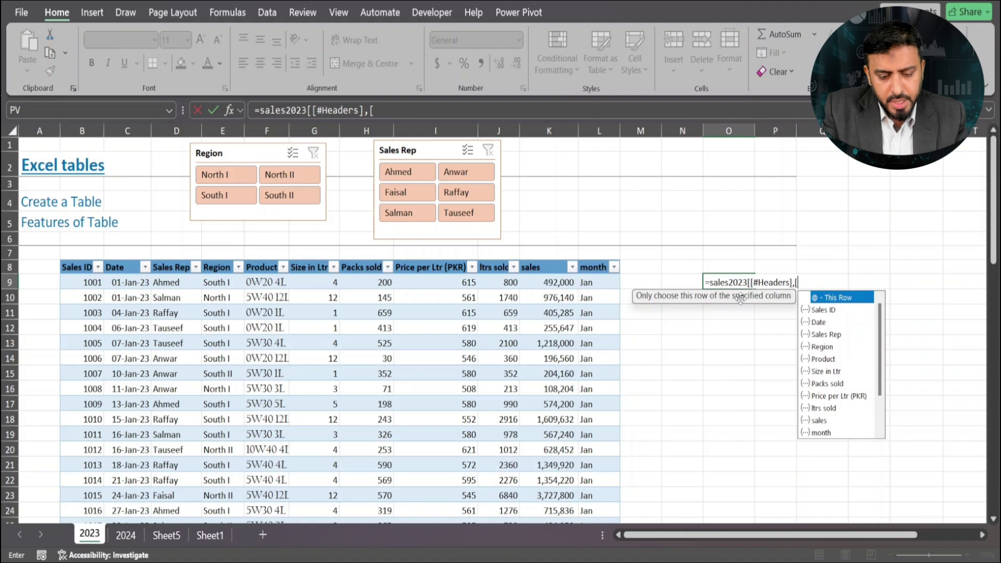
text(reg)
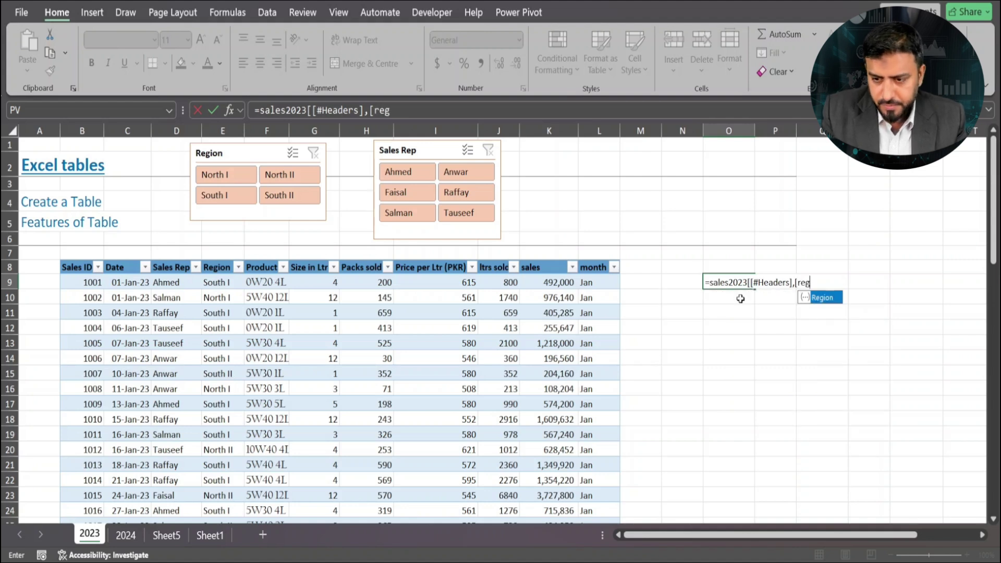
key(Tab)
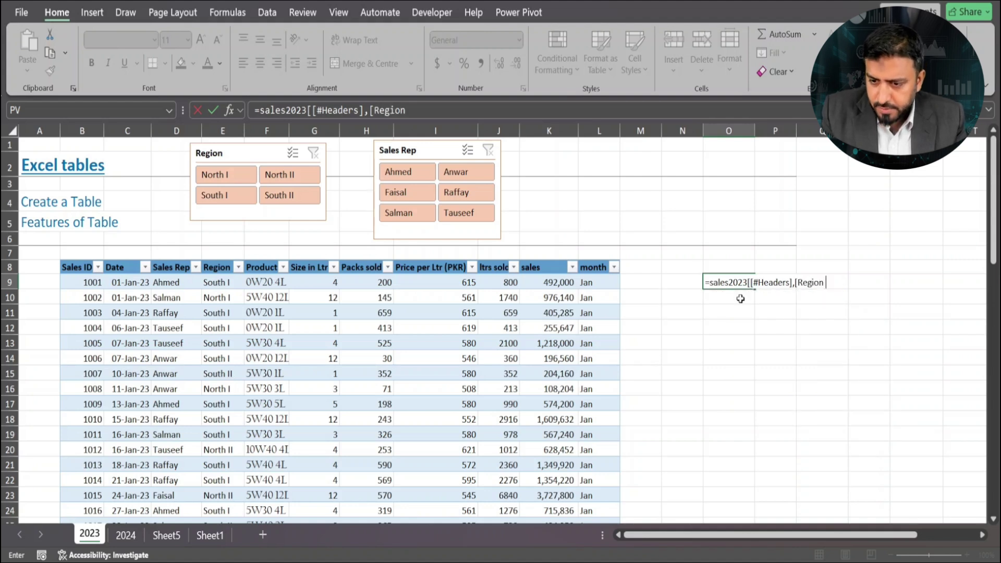
text(])
key(Return)
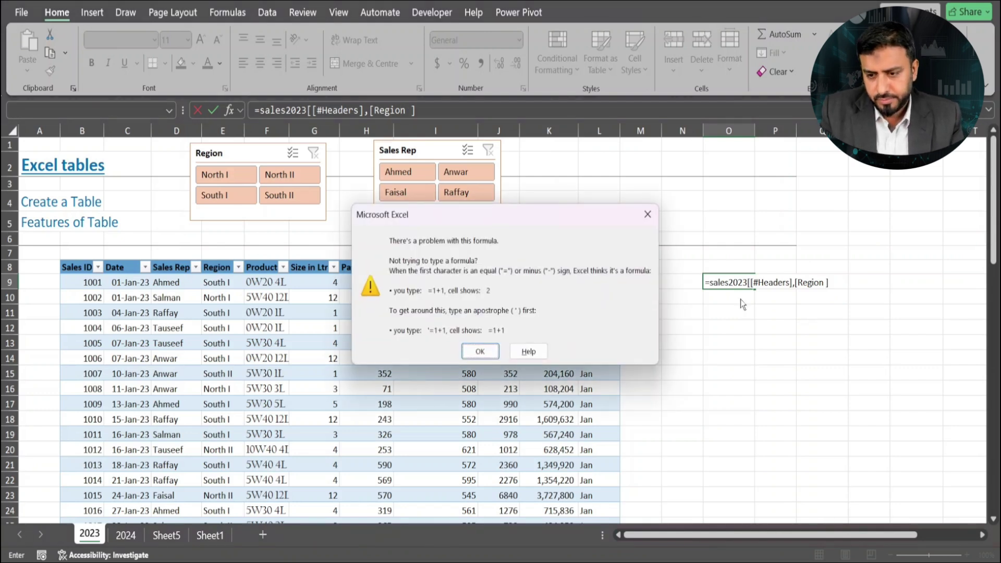
key(Return)
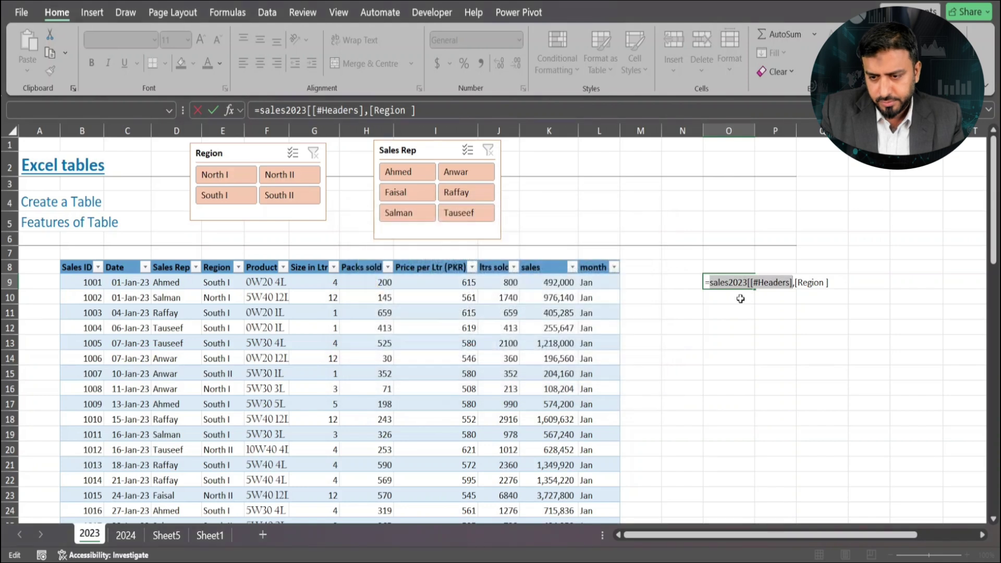
click(836, 281)
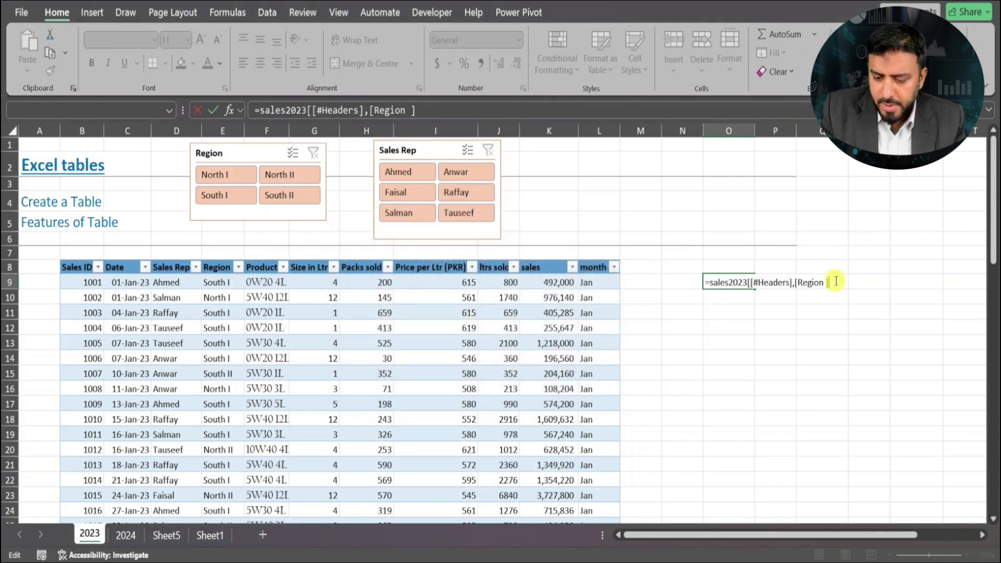
text(])
key(Return)
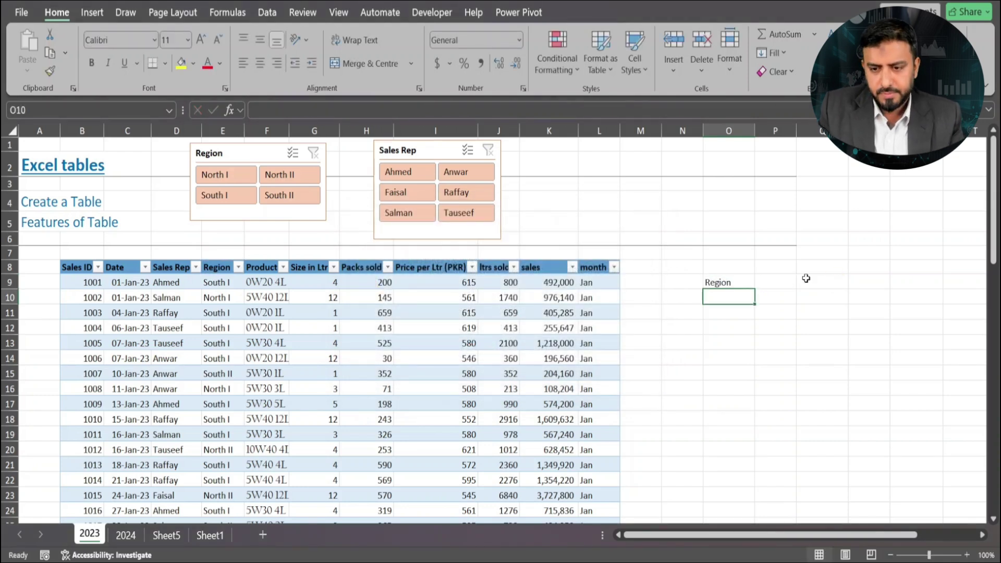
Step: Shorten the O9 formula to =sales2023[#Headers] to return every table header, and check the row of headers
click(726, 283)
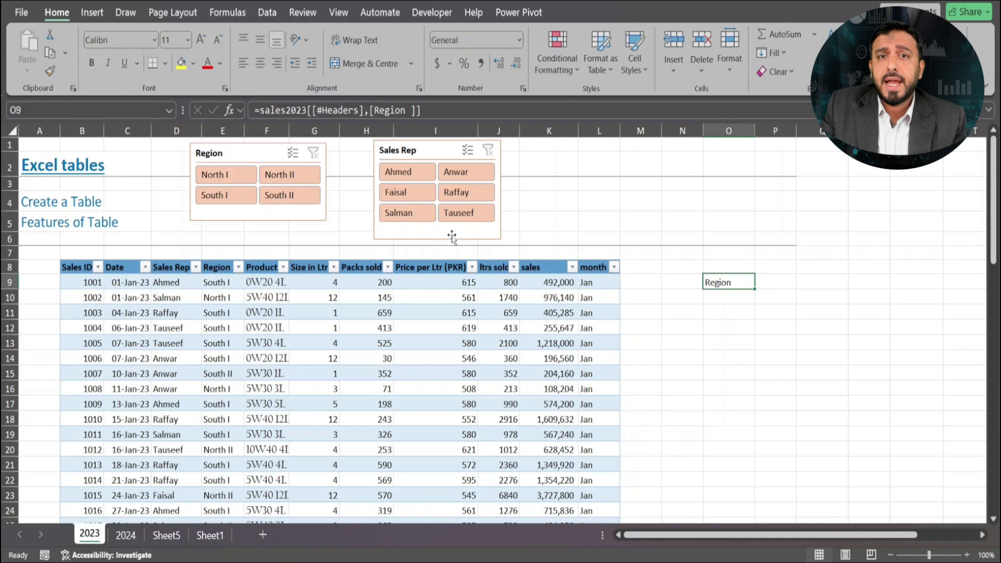
key(F2)
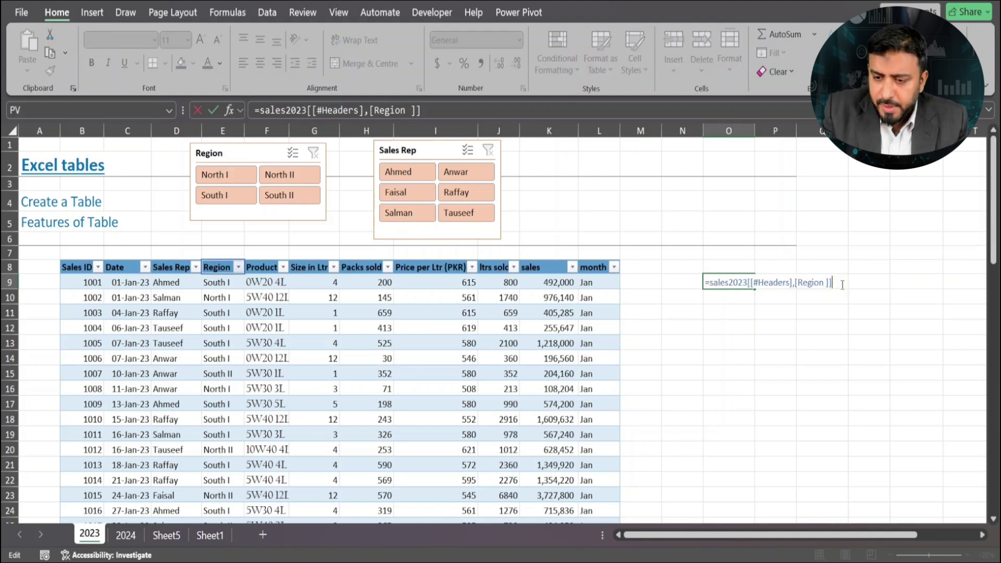
key(BackSpace)
key(BackSpace)
key(BackSpace)
key(BackSpace)
key(BackSpace)
key(BackSpace)
key(BackSpace)
key(BackSpace)
key(BackSpace)
key(BackSpace)
key(BackSpace)
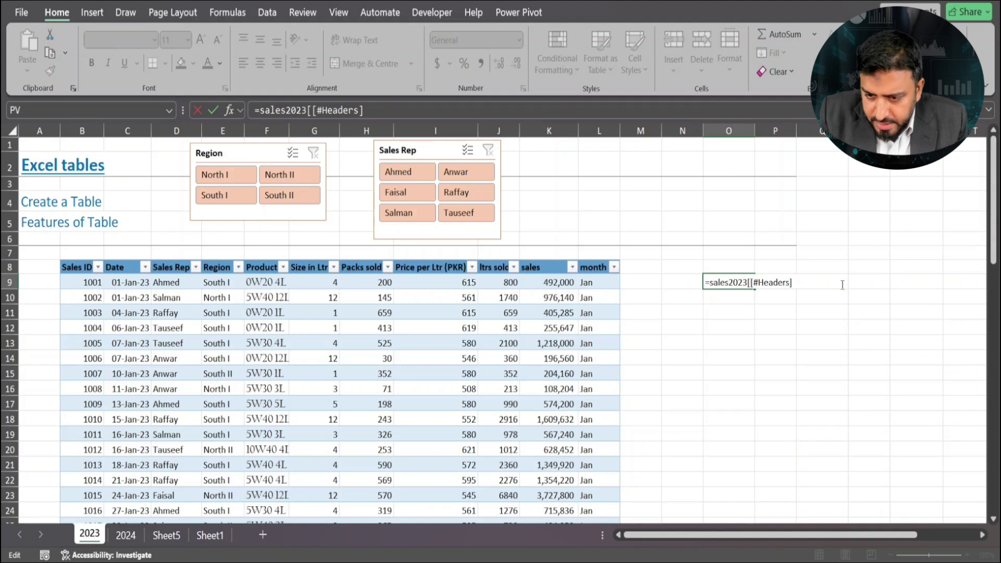
key(BackSpace)
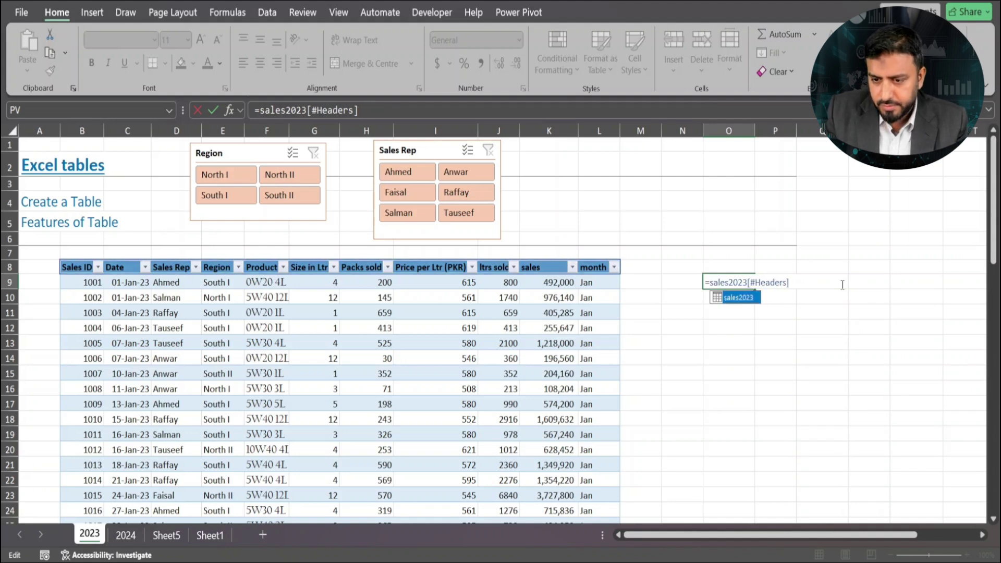
key(Return)
drag(871, 537, 978, 555)
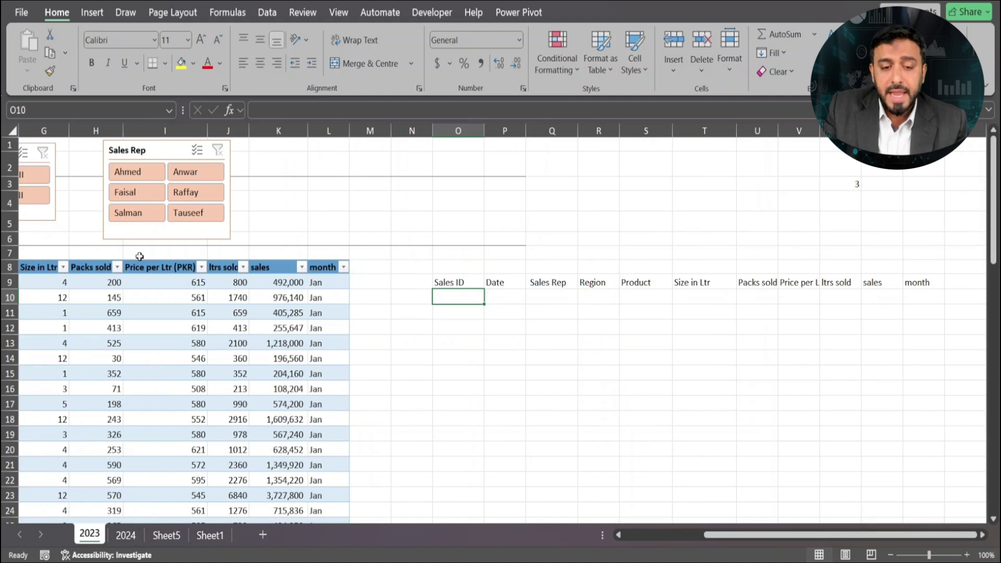
click(451, 283)
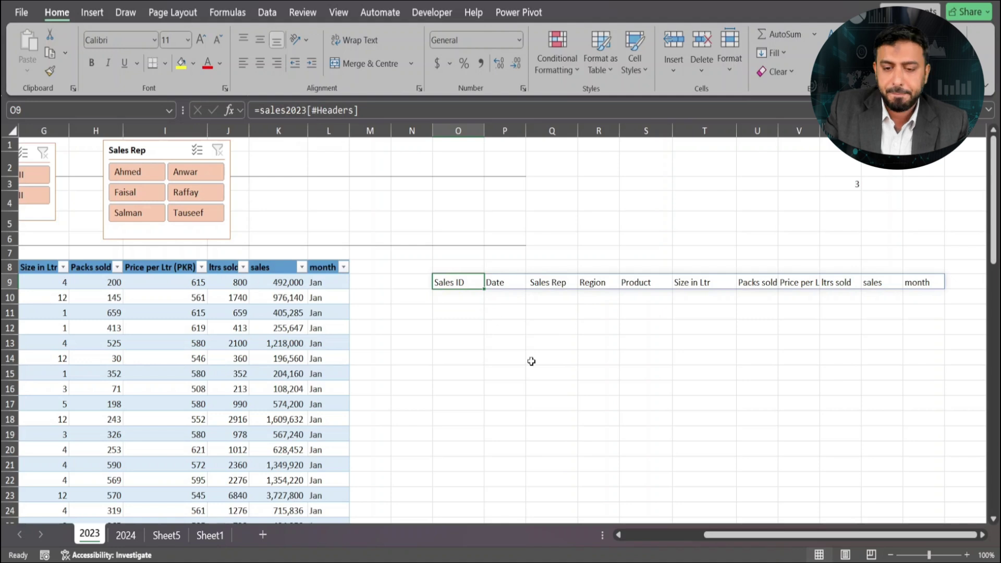
Step: Enter the formula =sales2023[[#Data],[month]] in O11 to return the data rows of the month column
drag(813, 535, 757, 533)
click(638, 310)
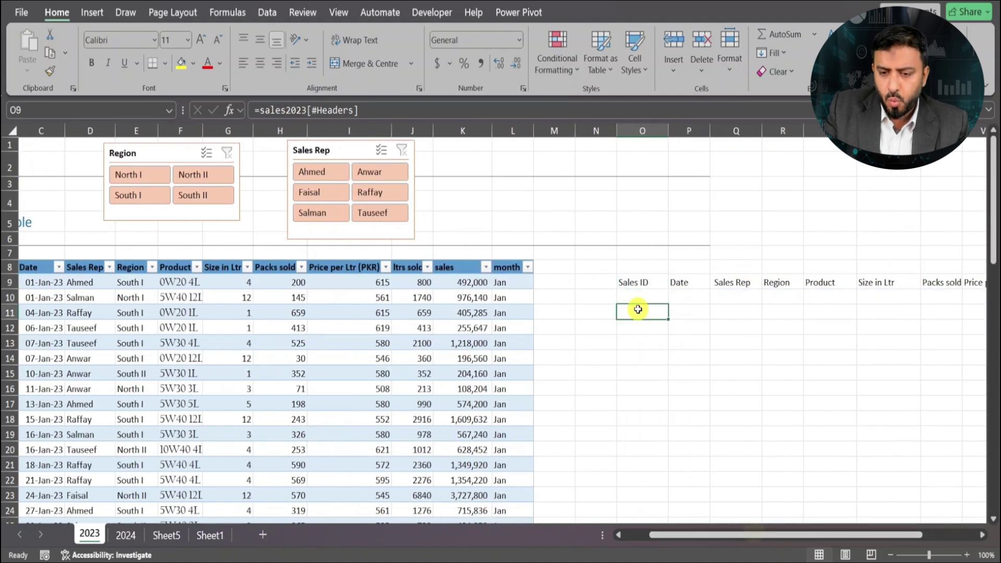
text(=)
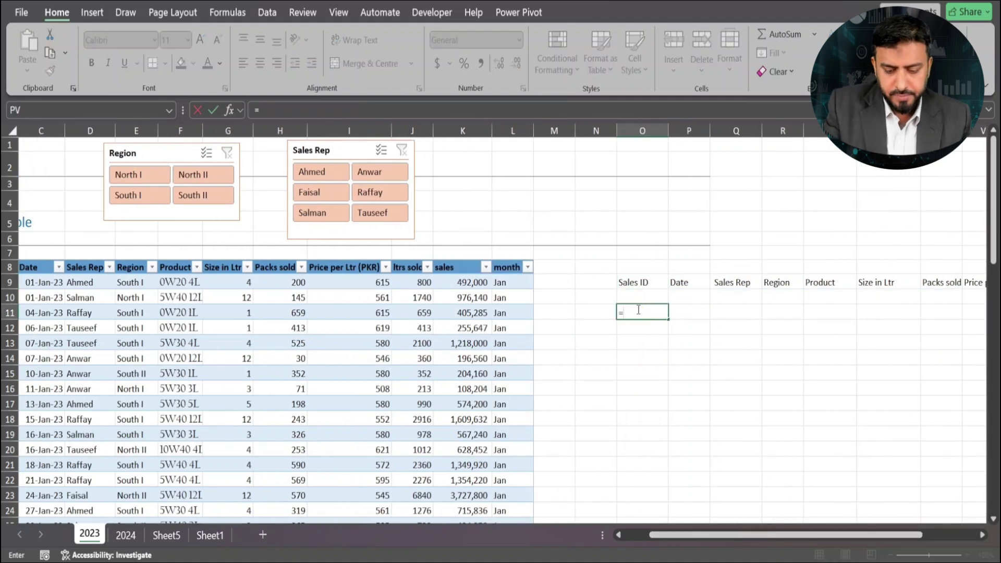
text(sales2023)
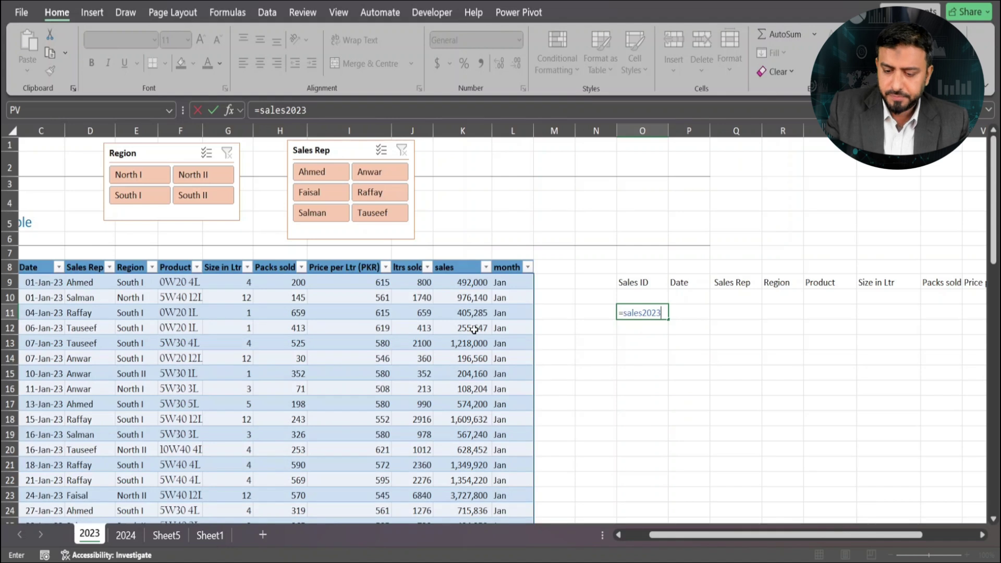
text([)
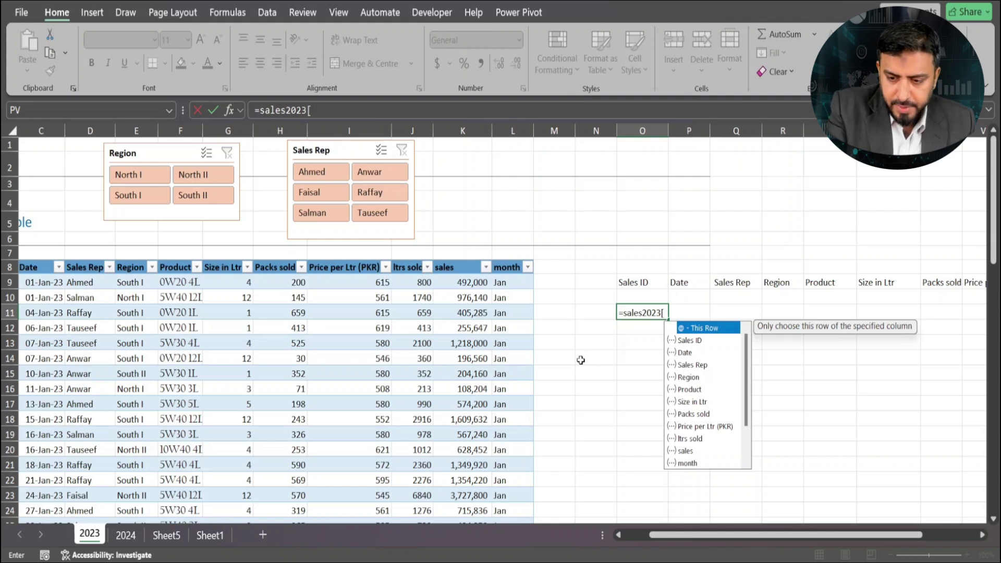
text([)
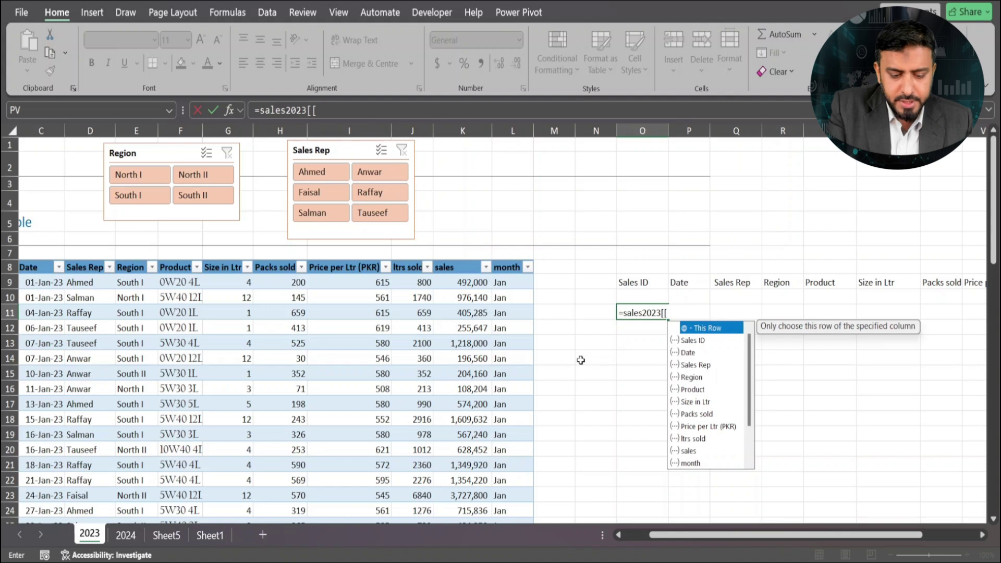
text(#)
key(Down)
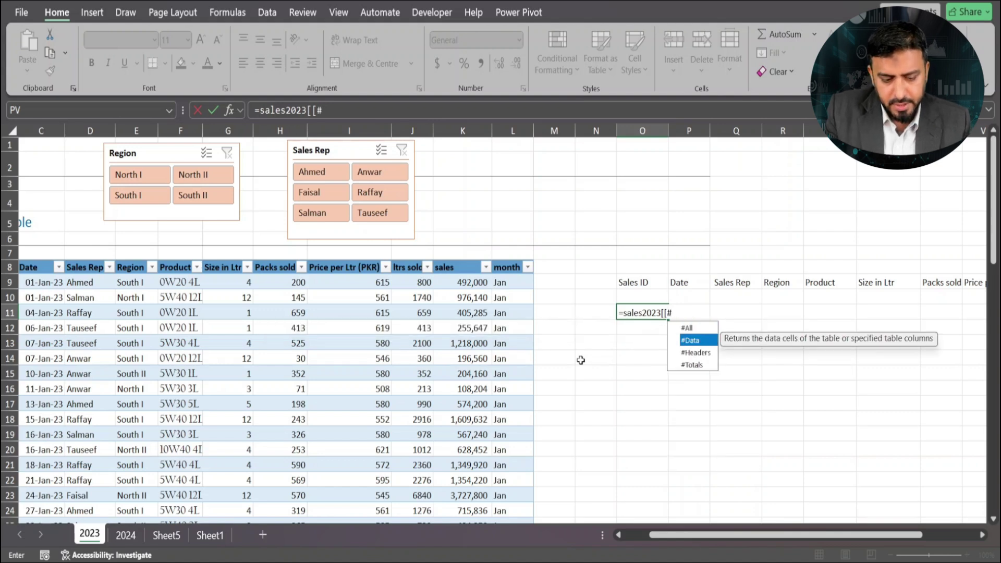
key(Tab)
text(])
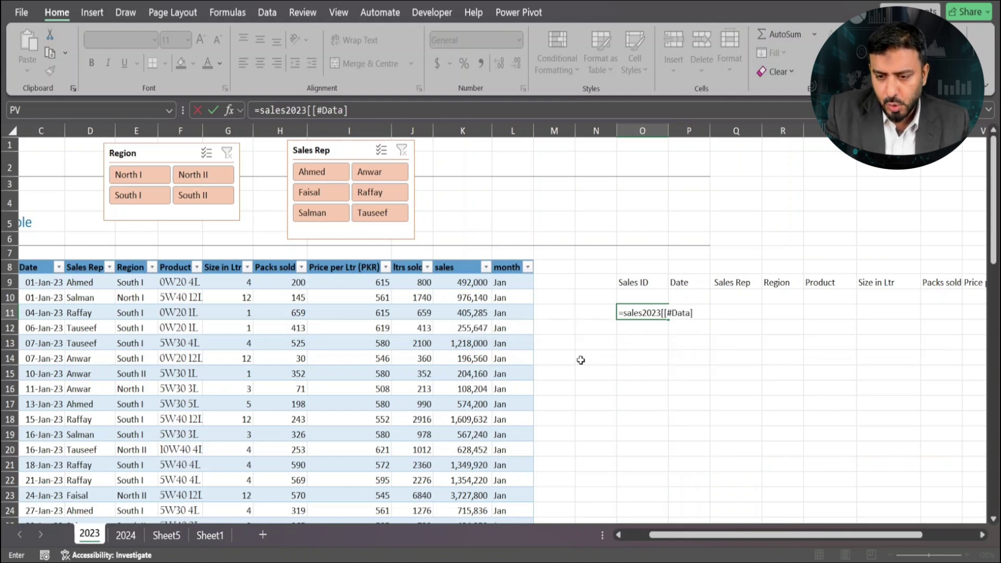
text(,)
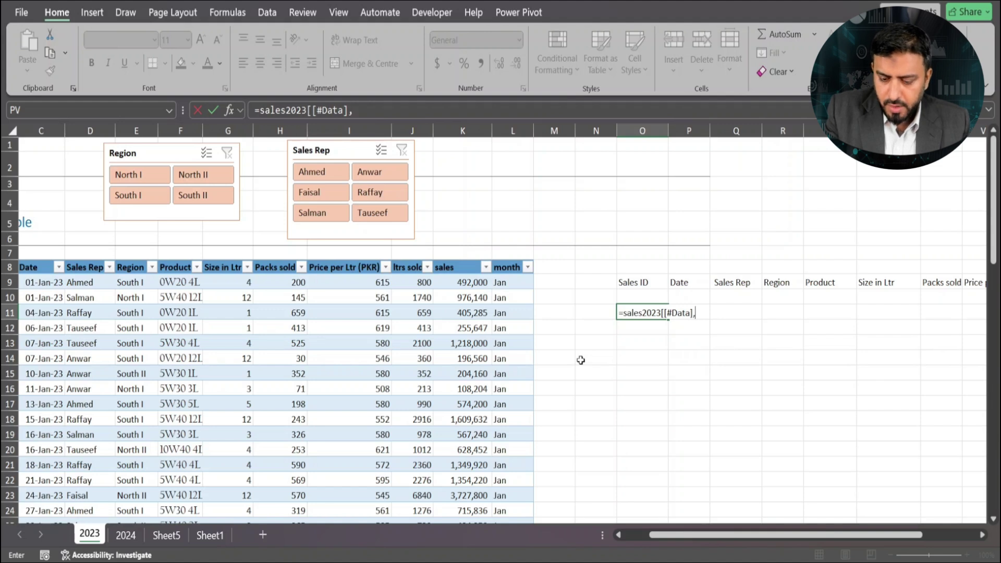
text([)
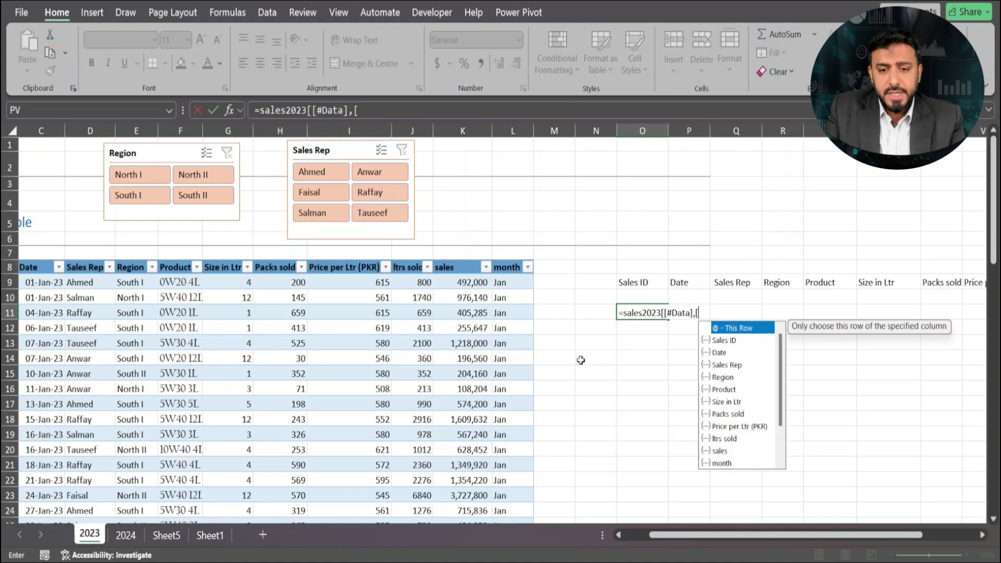
text(mont)
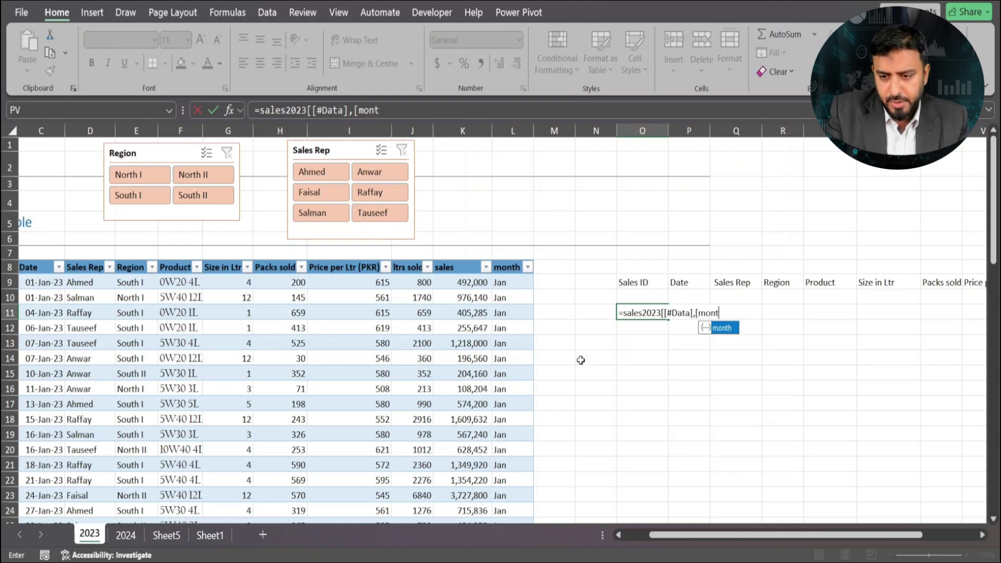
key(Tab)
text(])
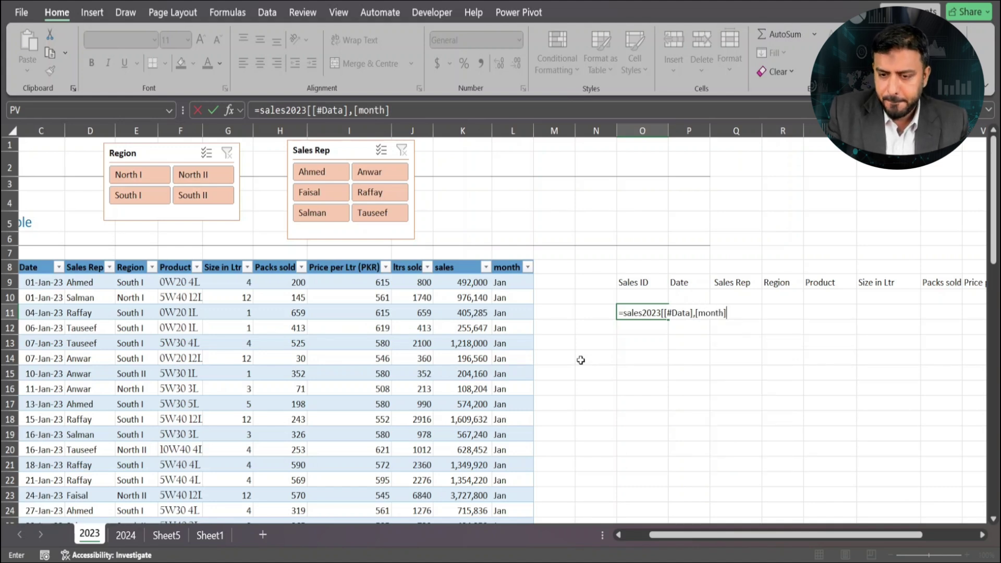
text(])
key(Return)
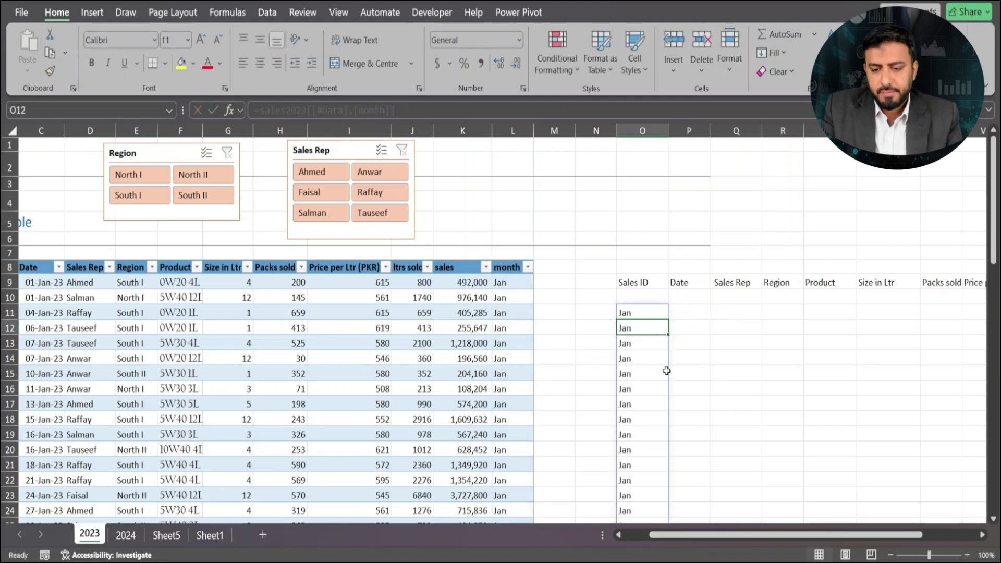
Step: Compare the month list returned in column O with the table's month column down the rows
scroll(642, 347, down, 3)
scroll(648, 351, up, 3)
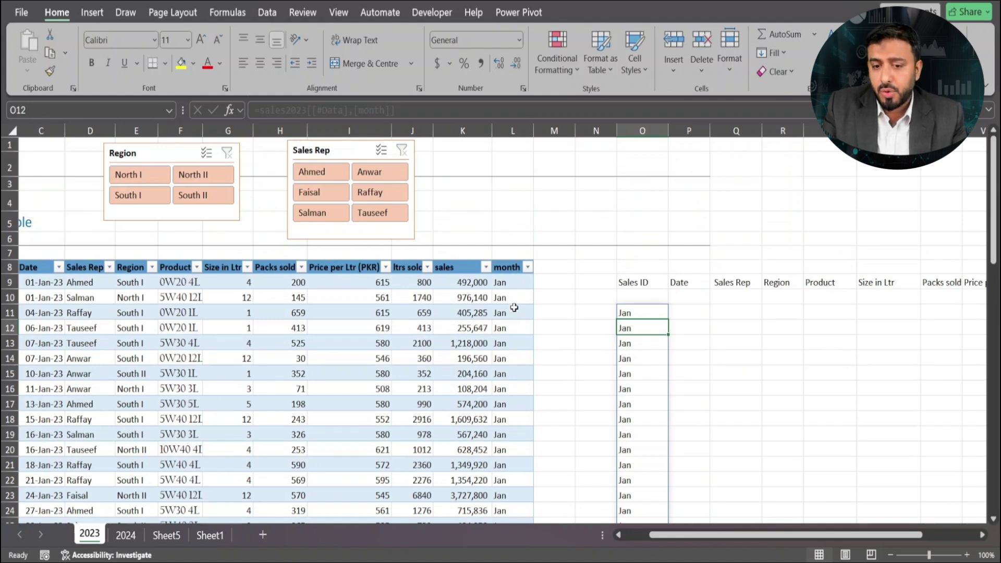
scroll(503, 266, down, 20)
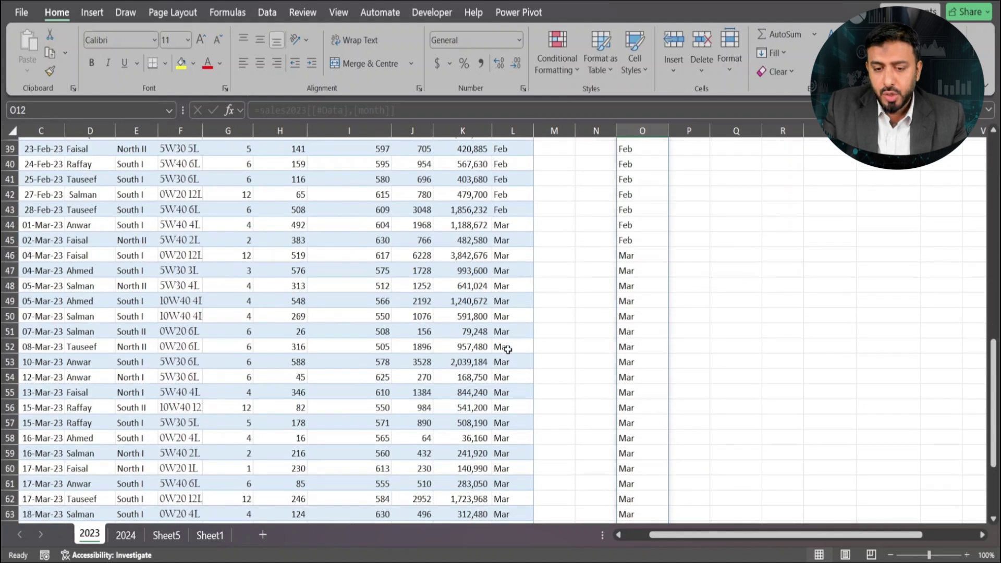
scroll(507, 279, up, 20)
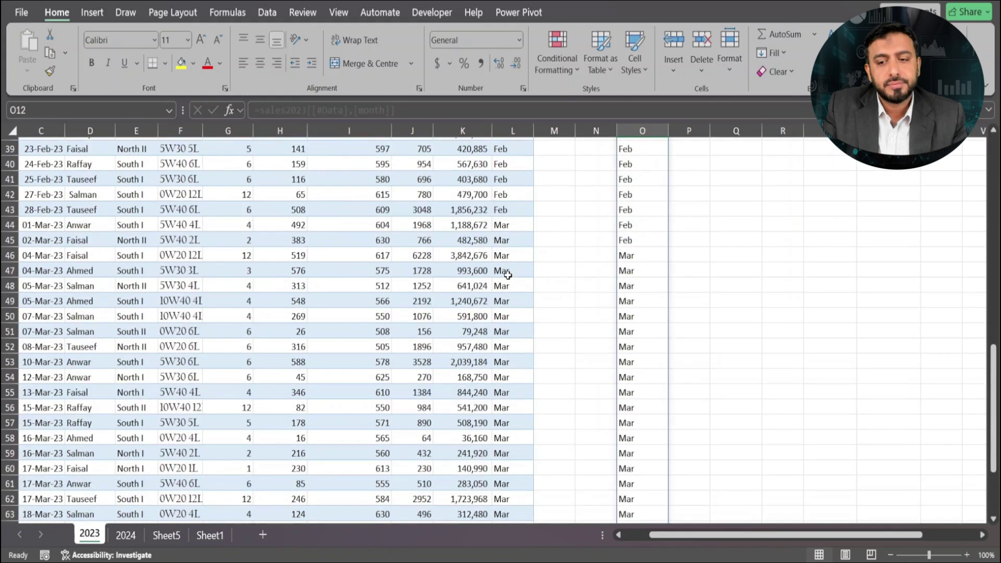
Step: Replace the month column with the sales column in the O11 structured reference on the 2023 sheet
scroll(674, 269, up, 1)
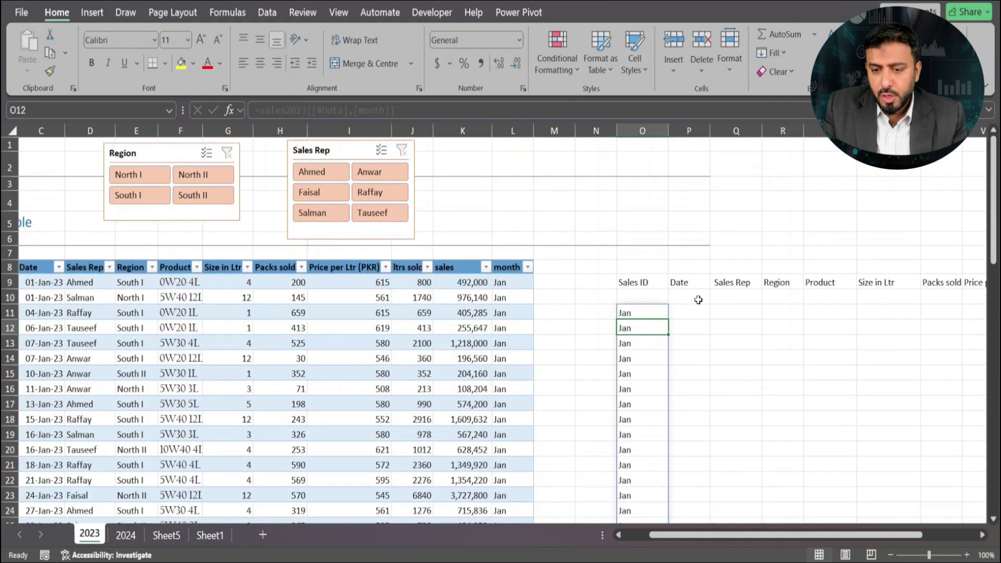
double_click(646, 311)
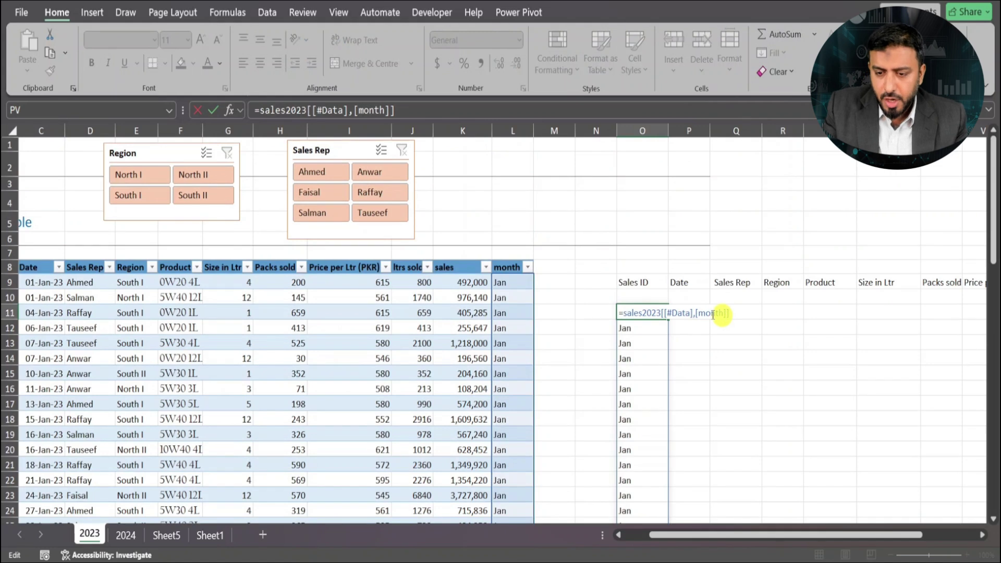
key(BackSpace)
key(BackSpace)
key(BackSpace)
key(BackSpace)
key(BackSpace)
key(BackSpace)
text(sal)
key(Down)
key(Down)
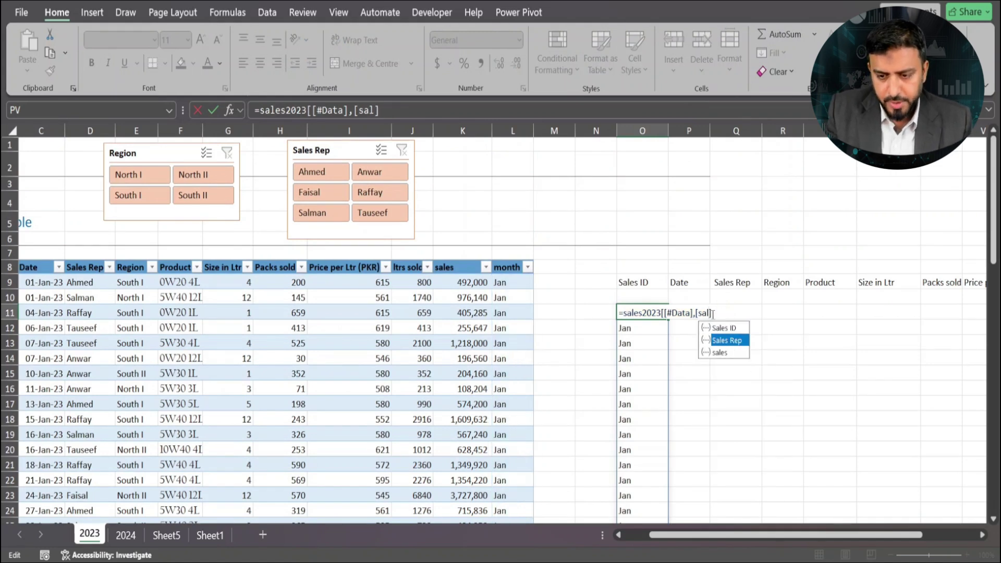
key(Tab)
key(Return)
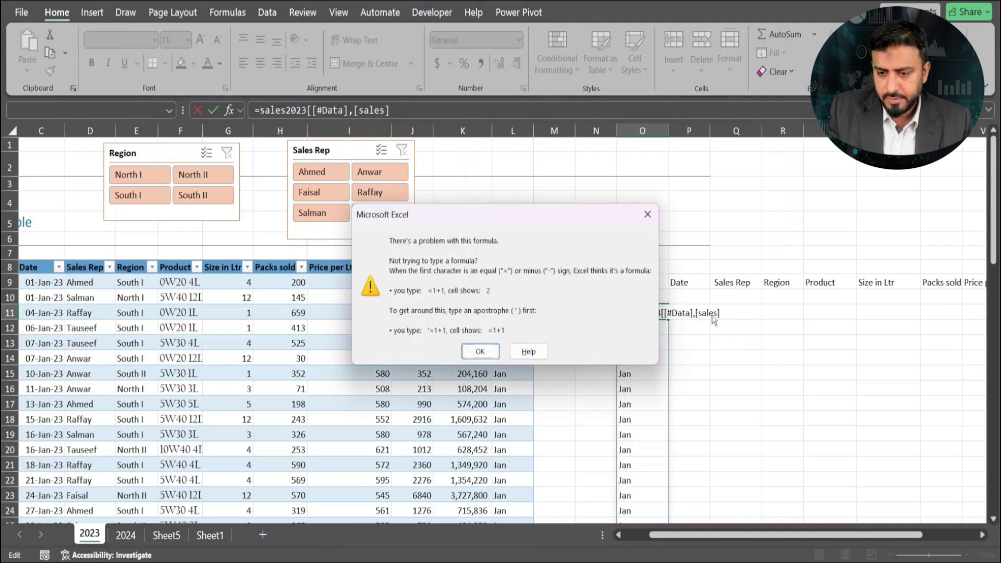
Step: Dismiss the formula error and add the missing closing bracket so O11 reads =sales2023[[#Data],[sales]]
key(Return)
click(740, 316)
text(])
key(Return)
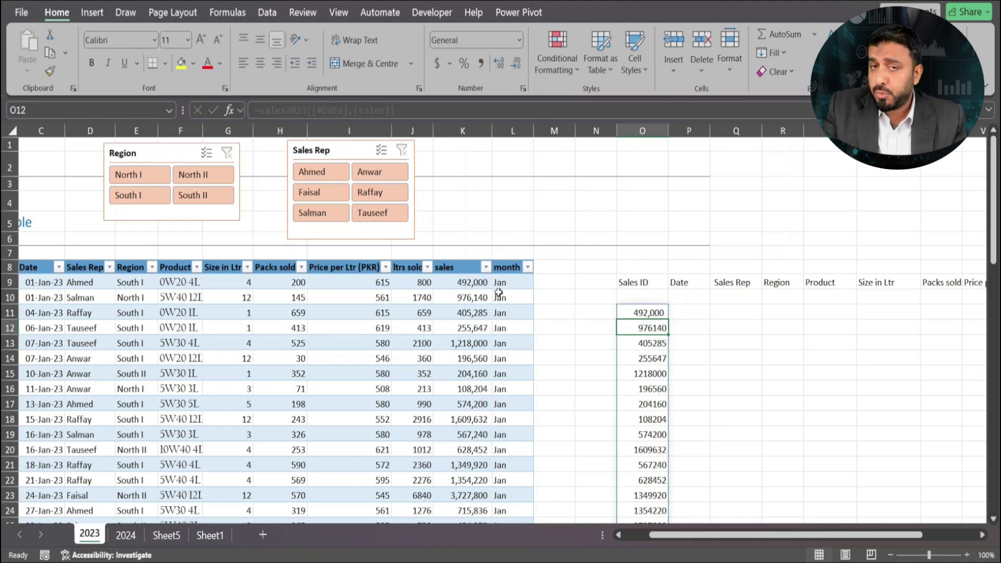
Step: Compare the sales values returned in column O with the table's sales column down to the last row
scroll(499, 291, down, 5)
scroll(632, 237, up, 5)
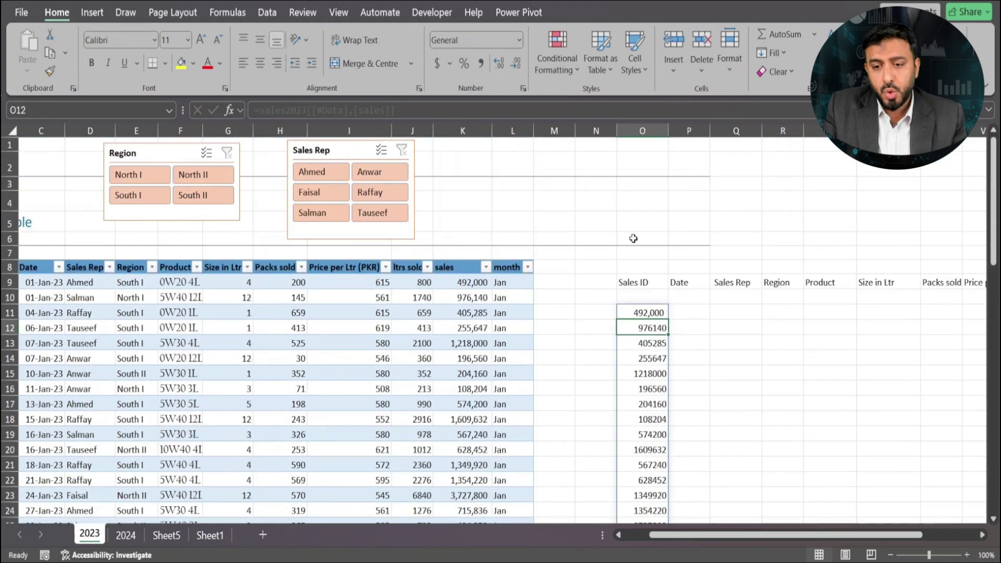
scroll(495, 370, down, 7)
scroll(619, 368, down, 12)
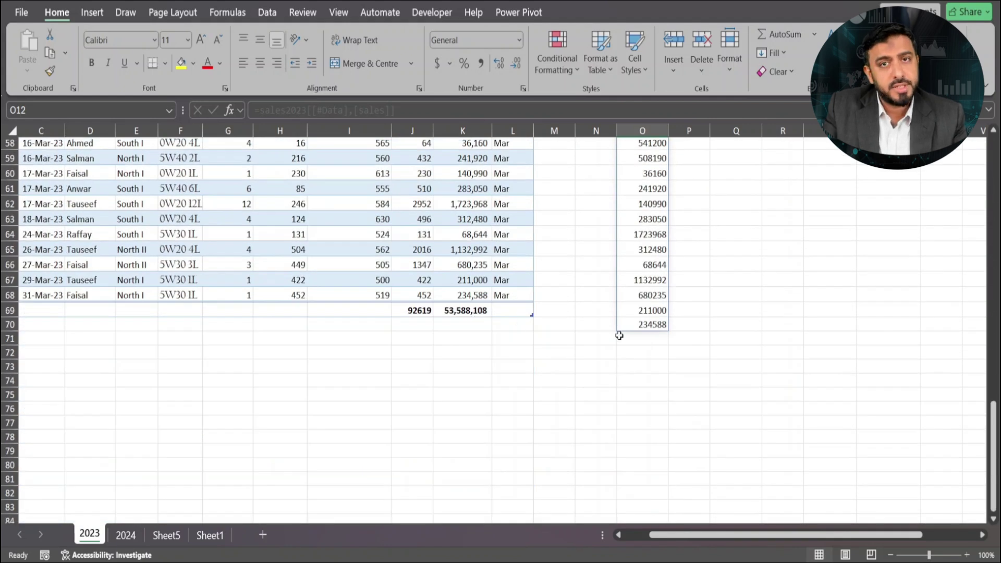
scroll(619, 335, up, 19)
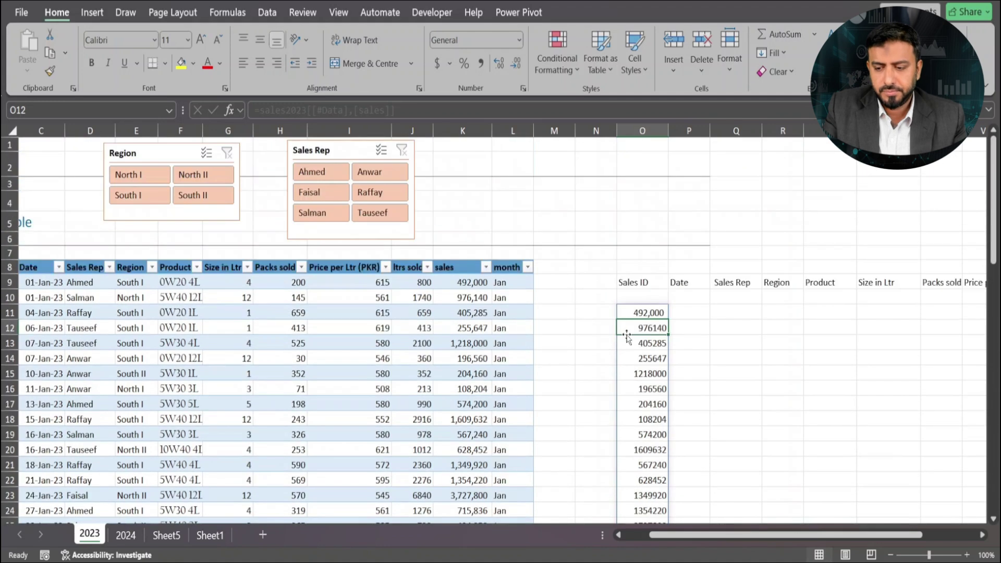
click(651, 311)
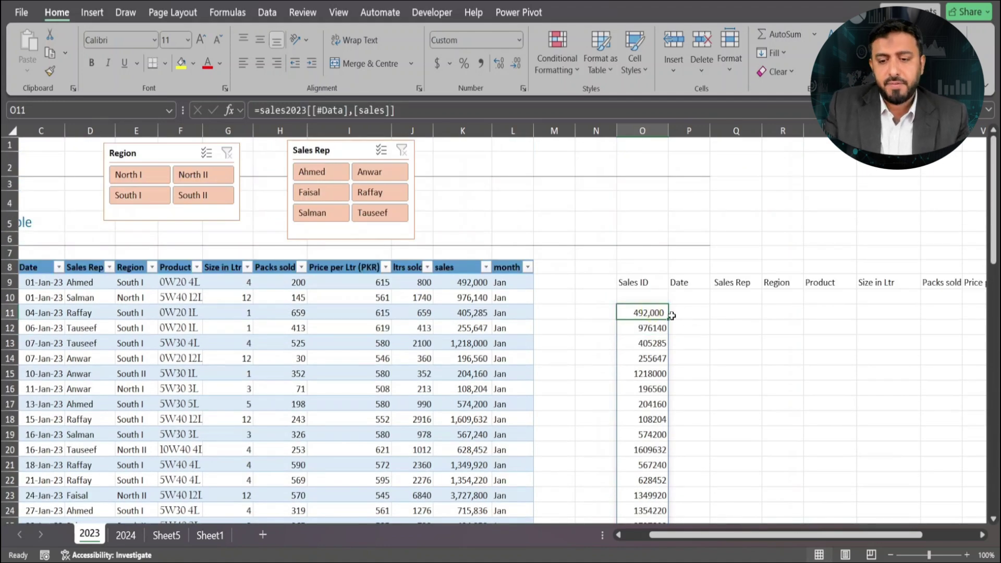
Step: Check the item specifier list in the Excel Tables PDF, and start the Q11 formula in Excel with =sales2023[[#Totals]
key(alt+Tab)
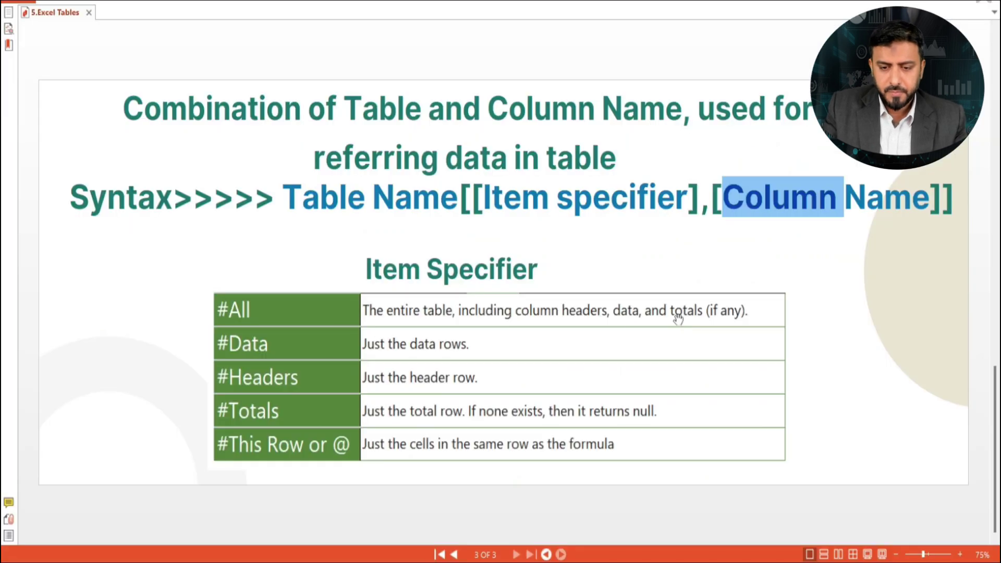
key(alt+Tab)
click(687, 313)
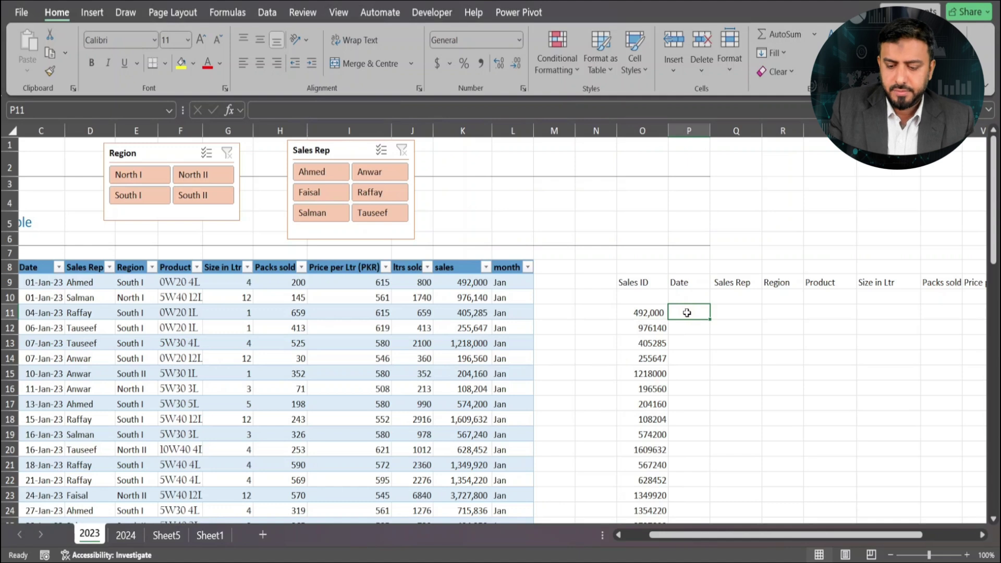
key(Right)
text(=)
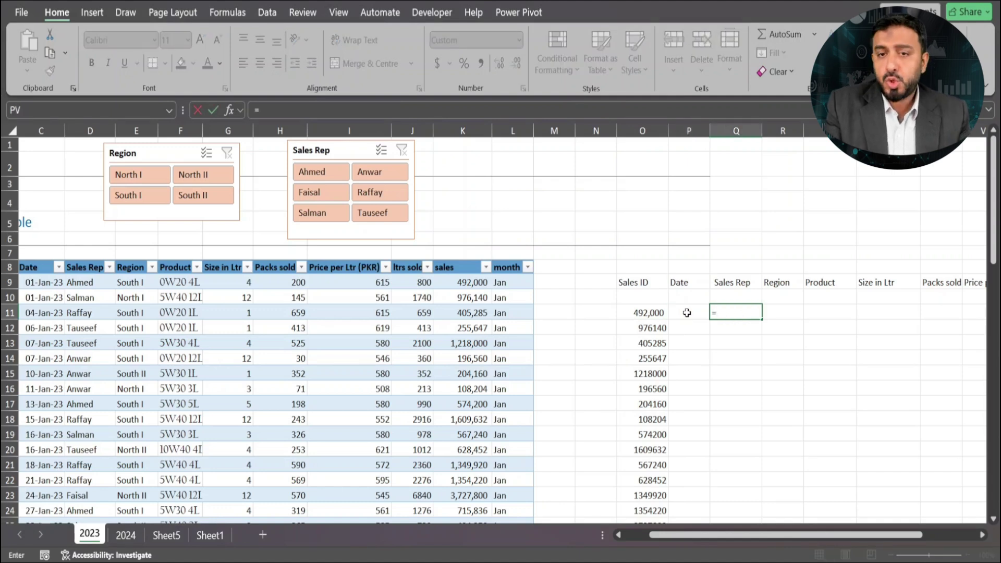
text(sales)
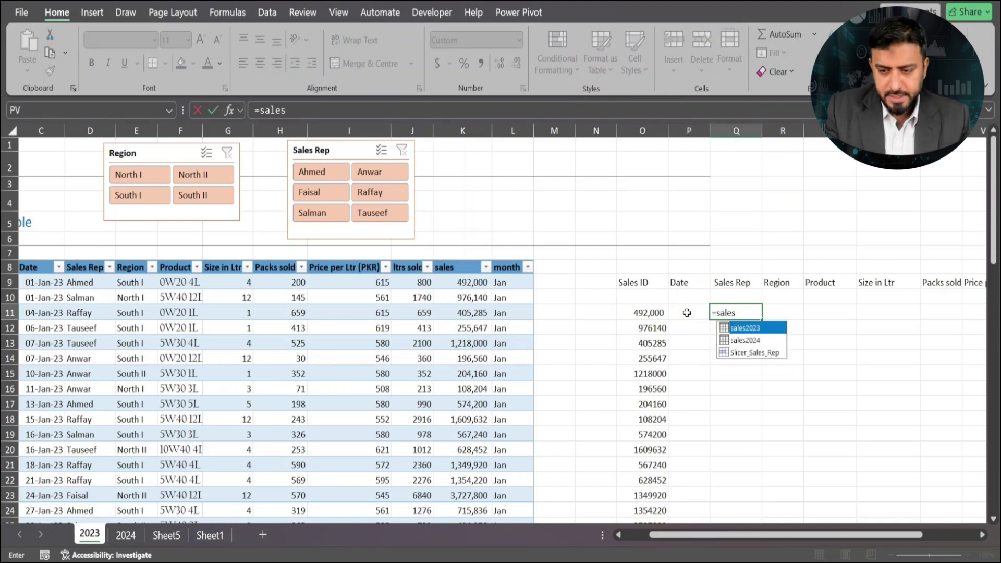
key(Tab)
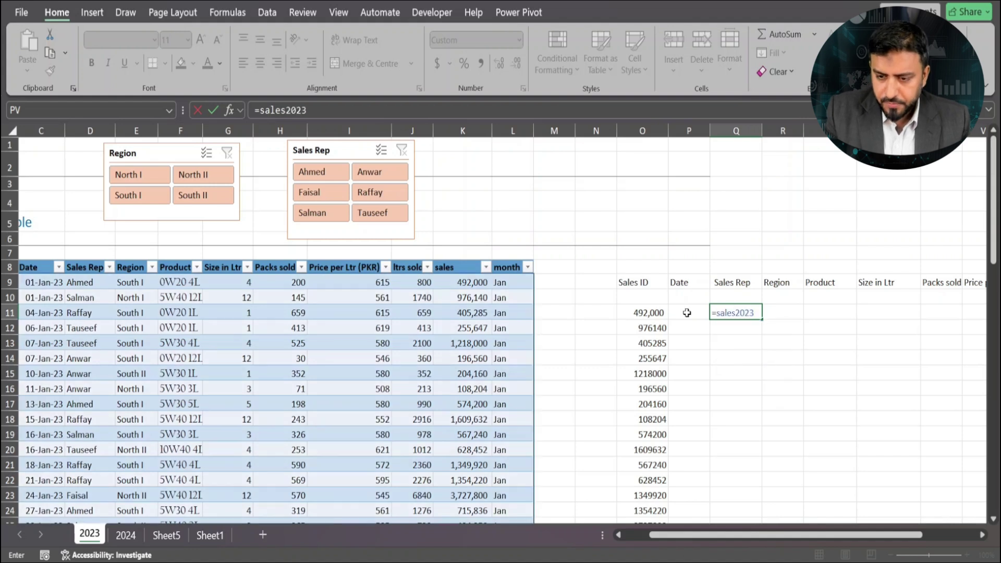
text([)
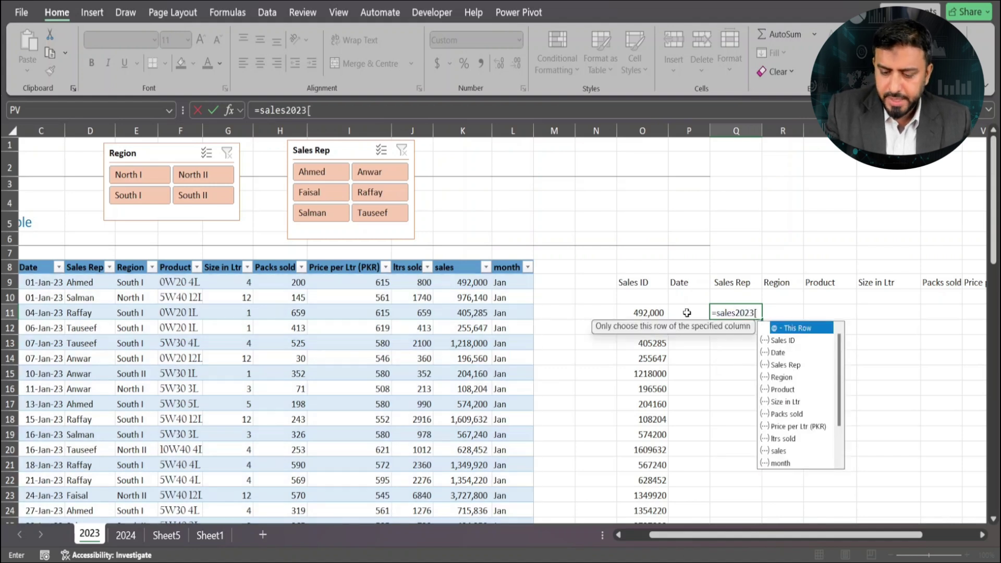
text([)
text(#T)
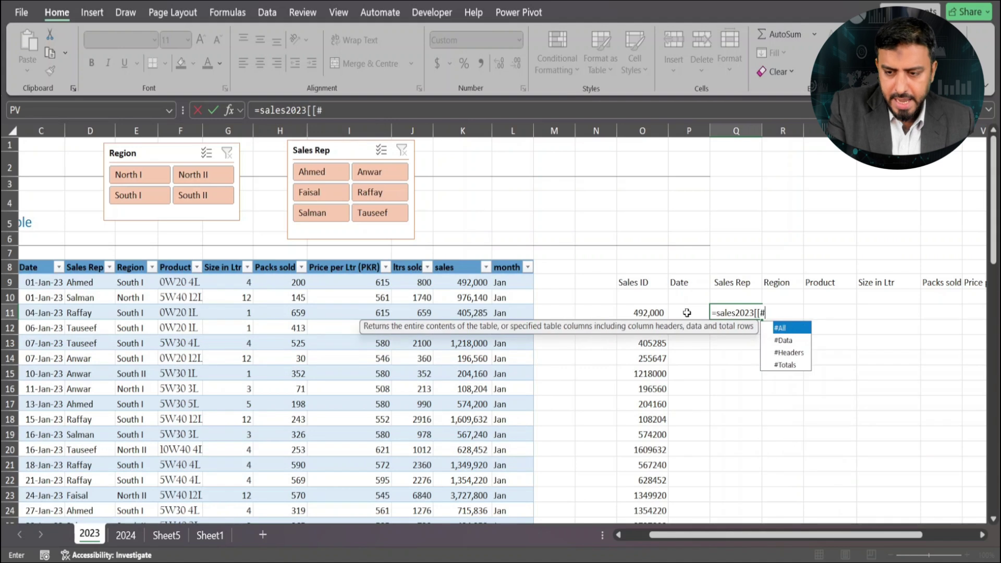
key(Tab)
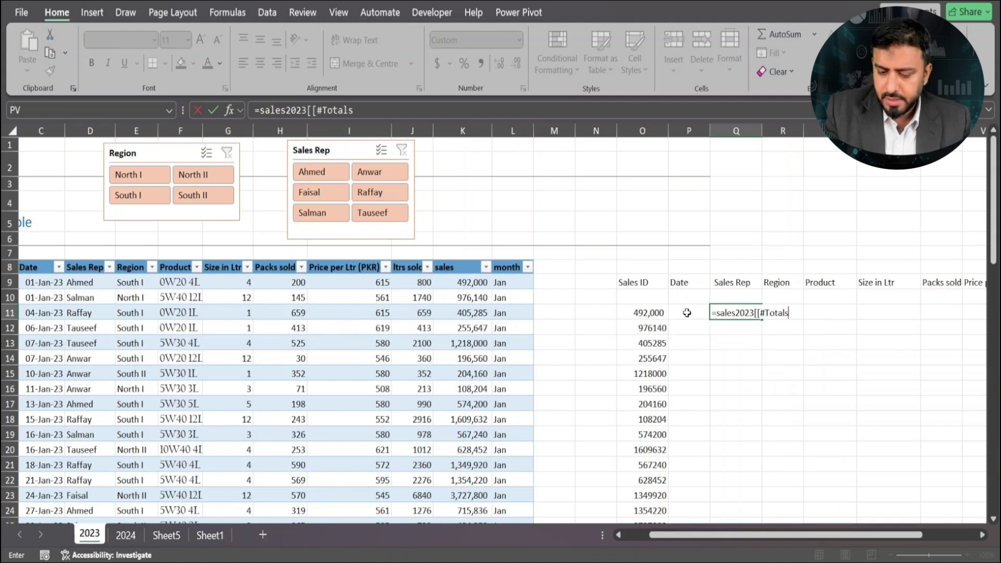
text(])
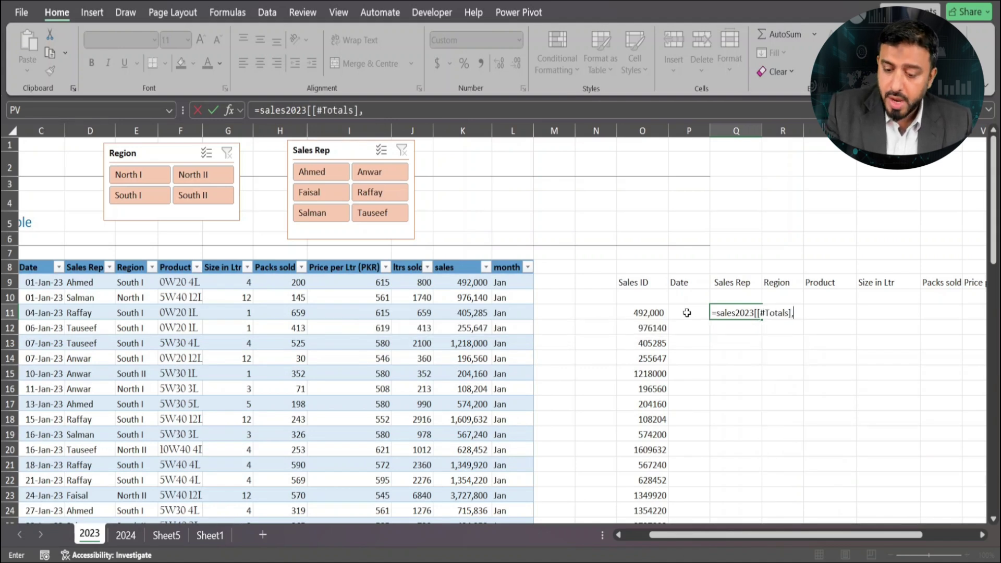
Step: Complete the Q11 formula as =sales2023[[#Totals],[sales]] to return the total of the sales column
text(,[sales)
key(Down)
key(Down)
key(Tab)
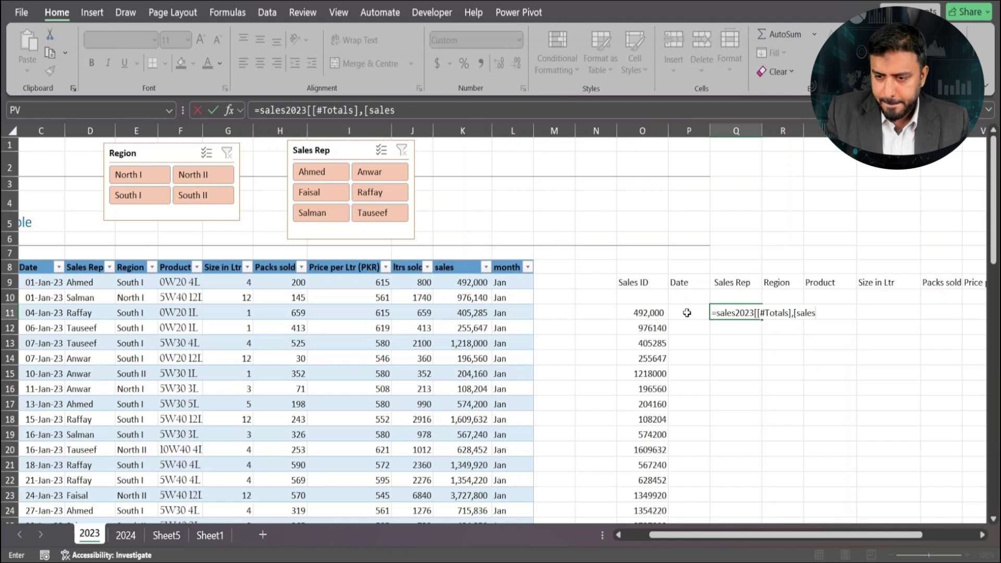
text(])
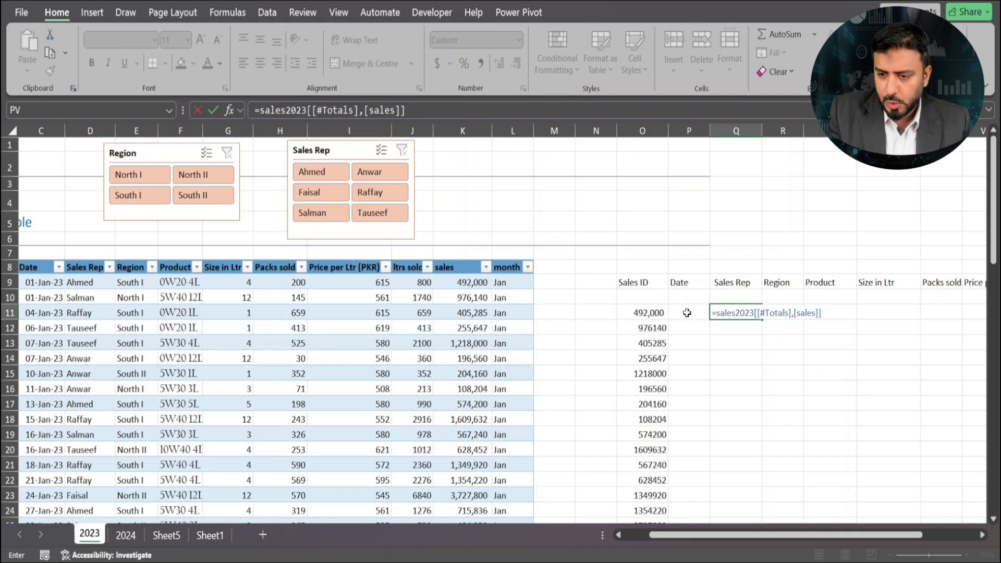
key(Return)
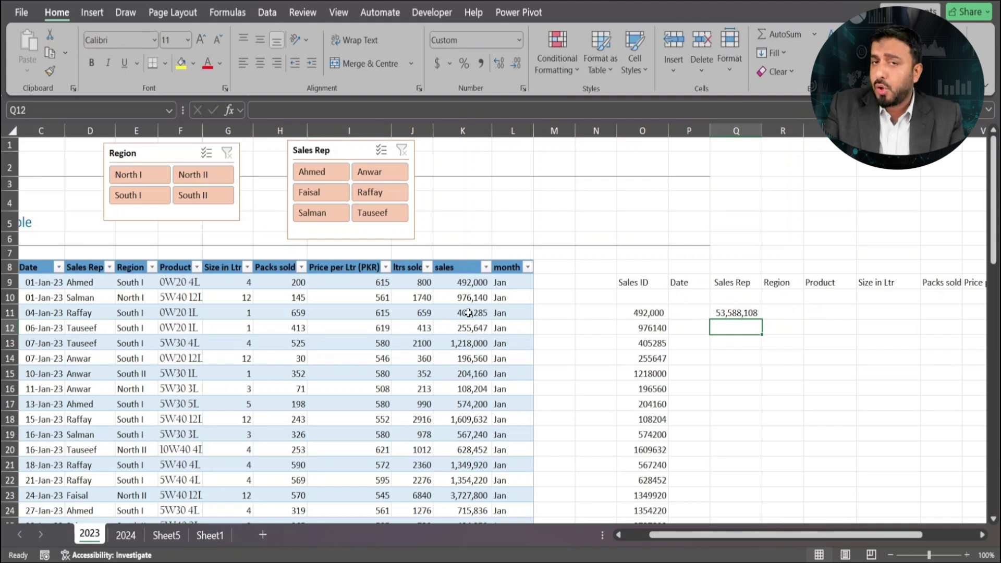
Step: Compare the value returned in Q11 with the sales figure in the table's total row
scroll(469, 313, down, 14)
scroll(469, 344, down, 8)
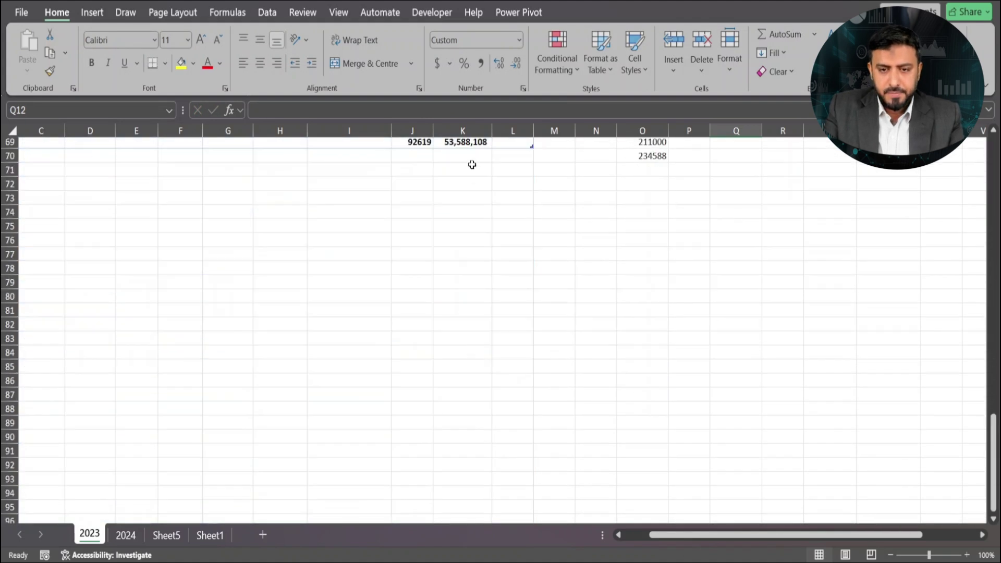
scroll(601, 246, up, 6)
scroll(601, 246, up, 16)
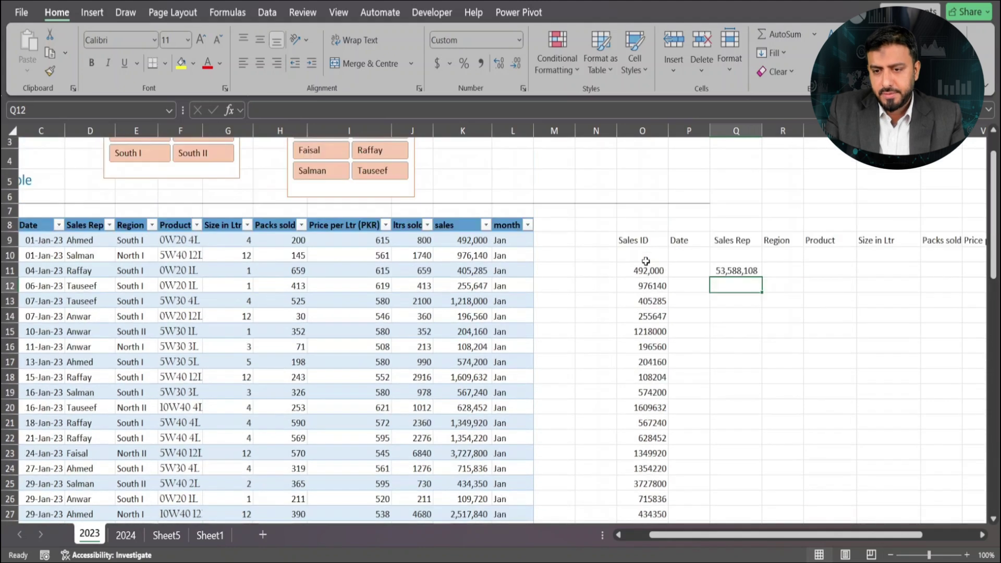
click(746, 270)
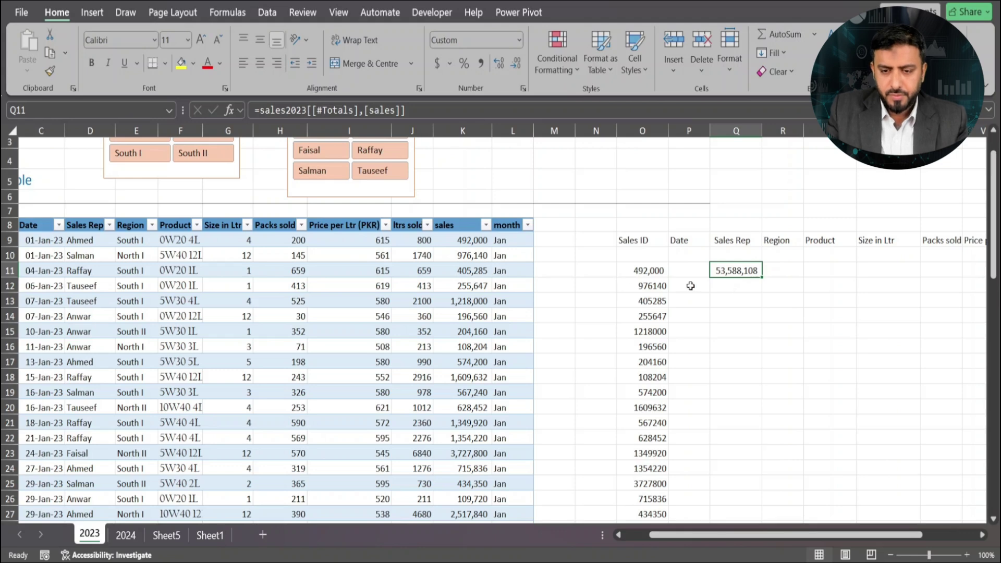
Step: Check the item specifier list in the Excel Tables PDF, and start the Q13 formula in Excel with =sales2023[[#Data]
key(alt+Tab)
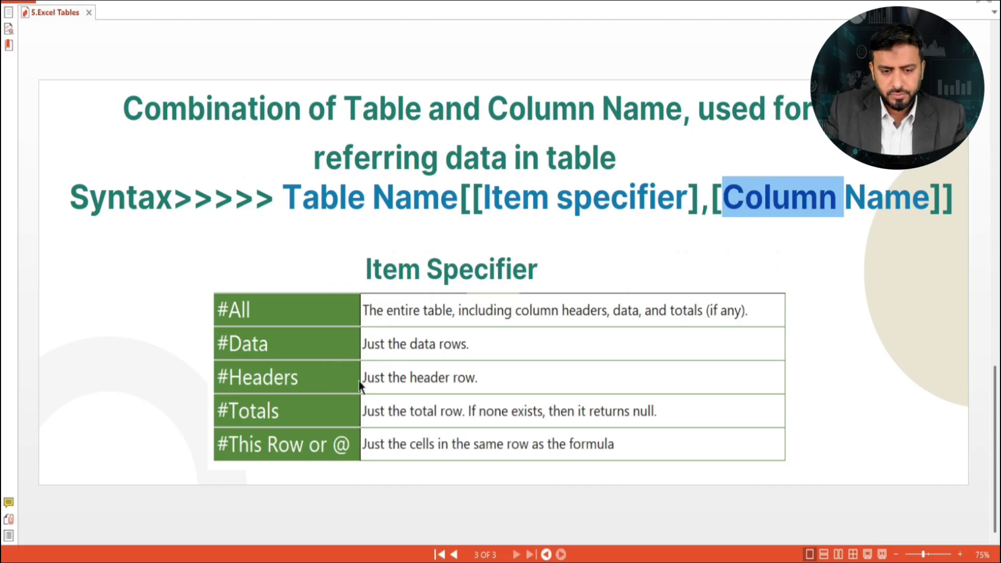
key(alt+Tab)
click(745, 300)
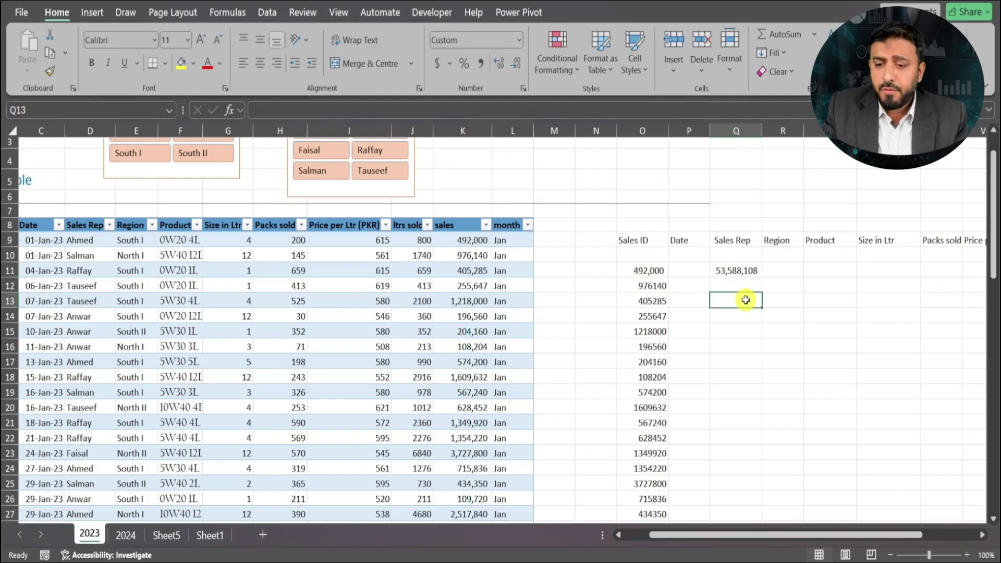
text(=)
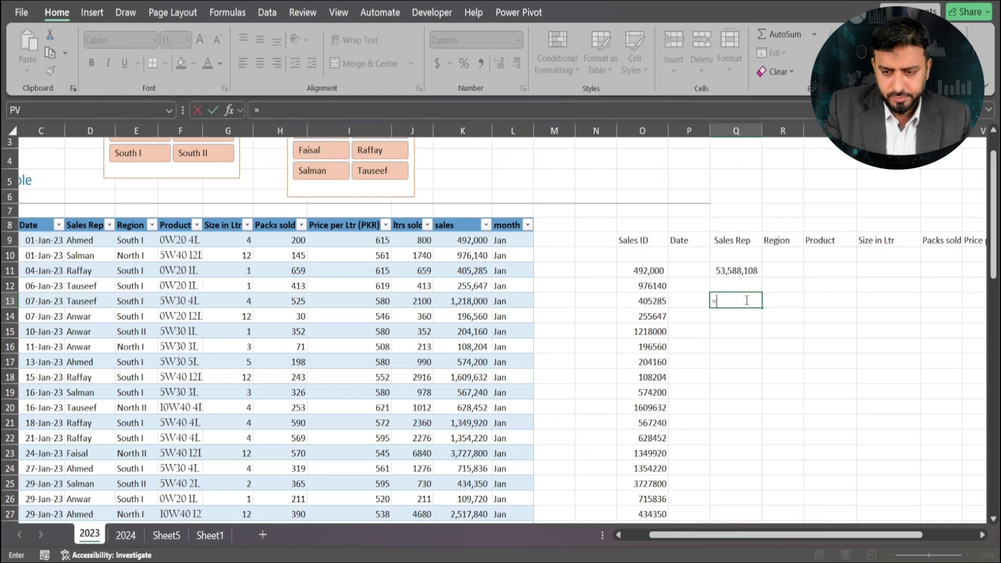
text(sale)
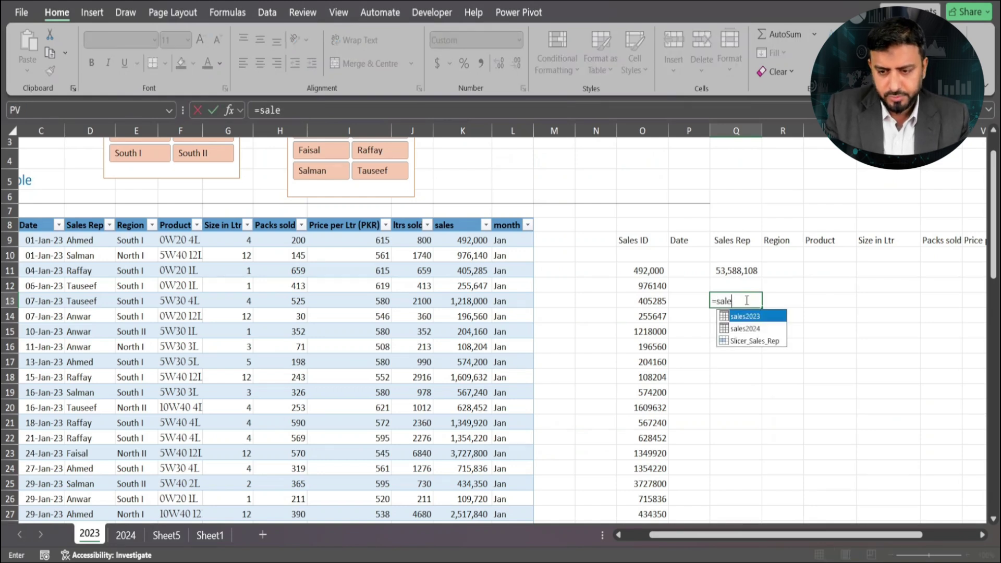
key(Tab)
text([)
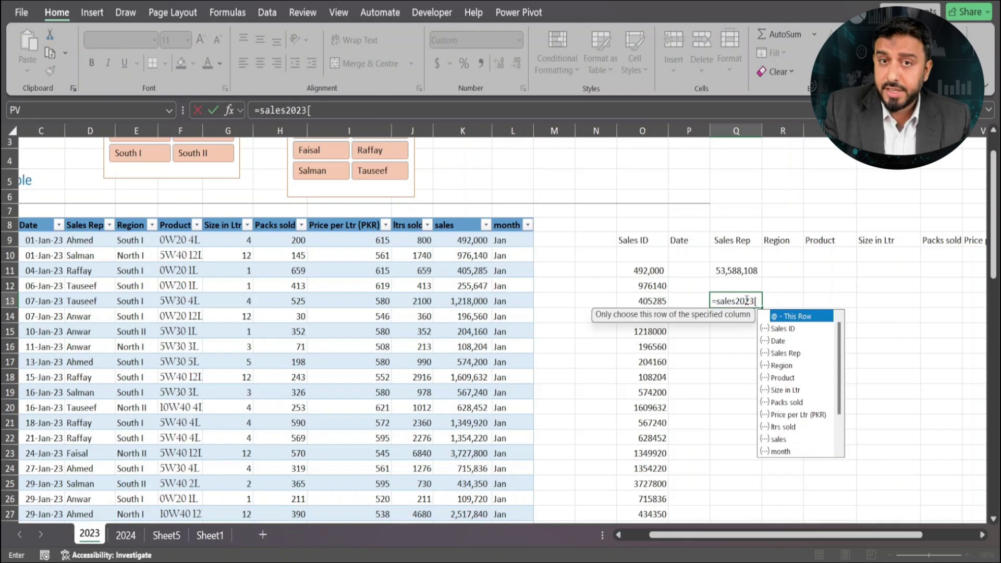
text([)
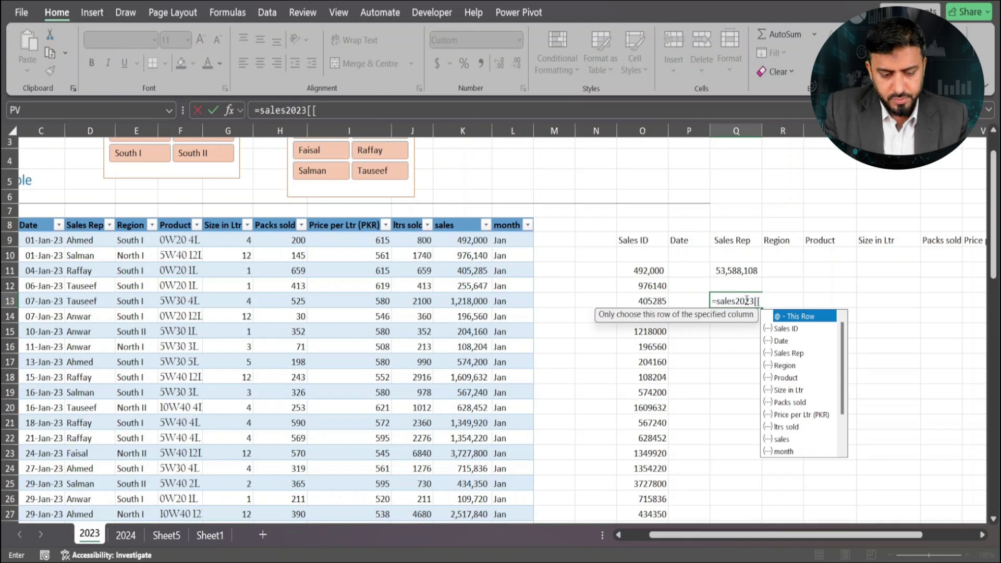
text(#Data)
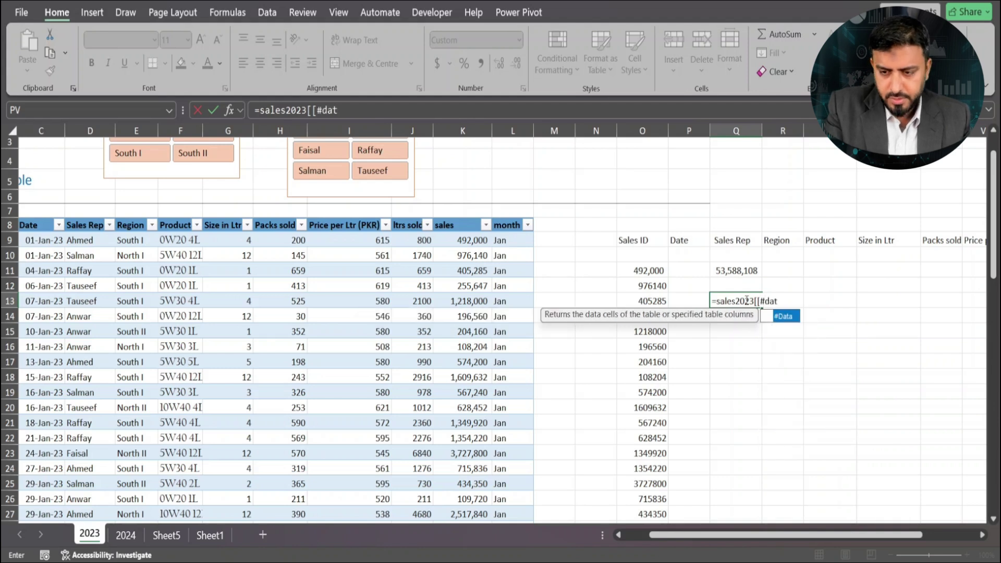
Step: Complete the Q13 formula as =sales2023[[#Data],[sales]] to return the data rows of the sales column
text(],[)
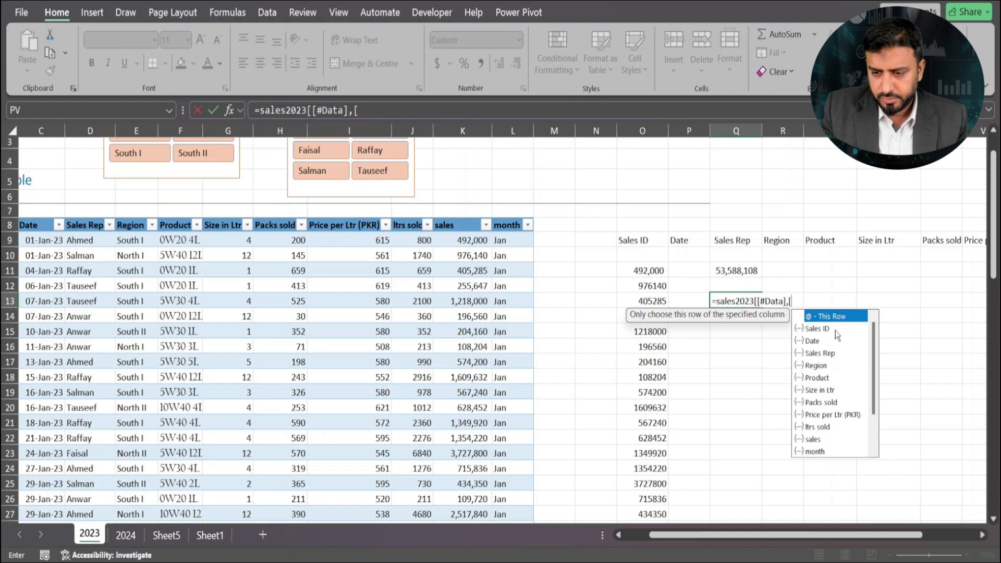
text(sal)
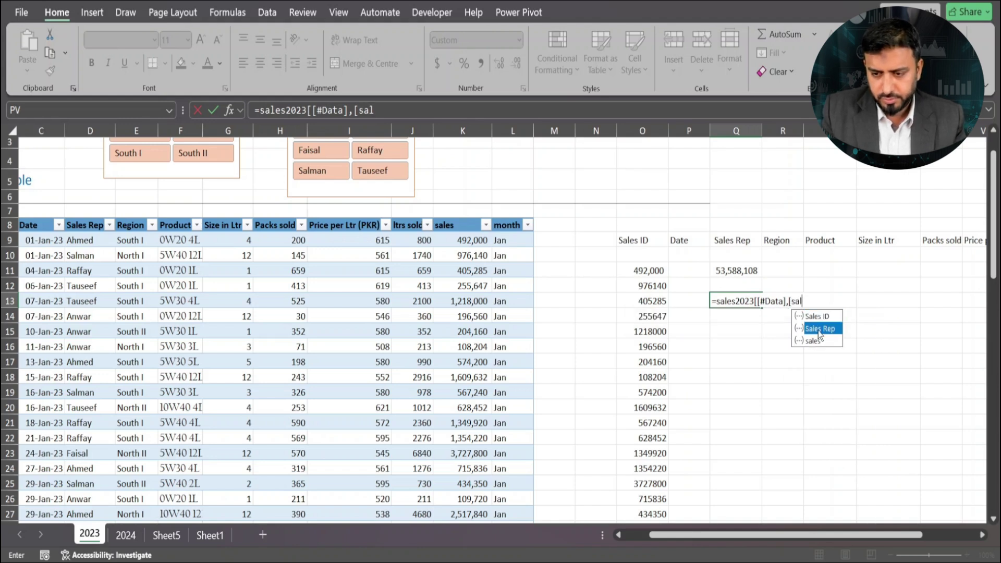
key(Down)
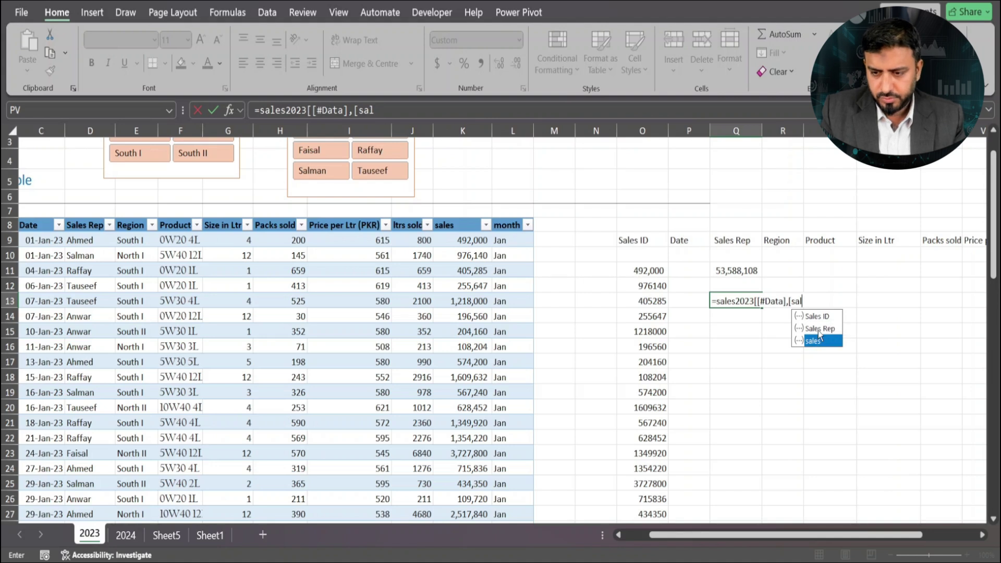
key(Tab)
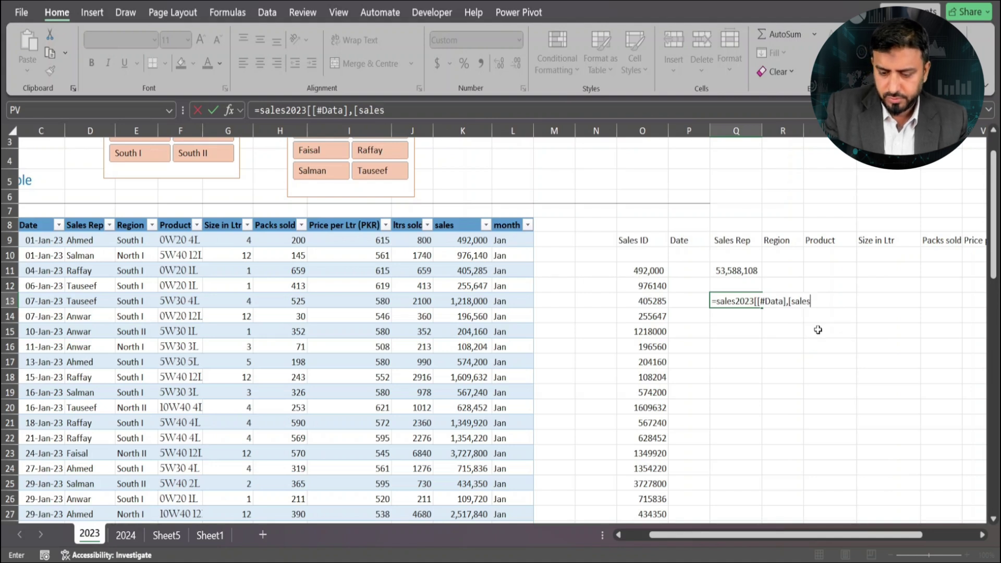
text(})
key(BackSpace)
text(])
key(Return)
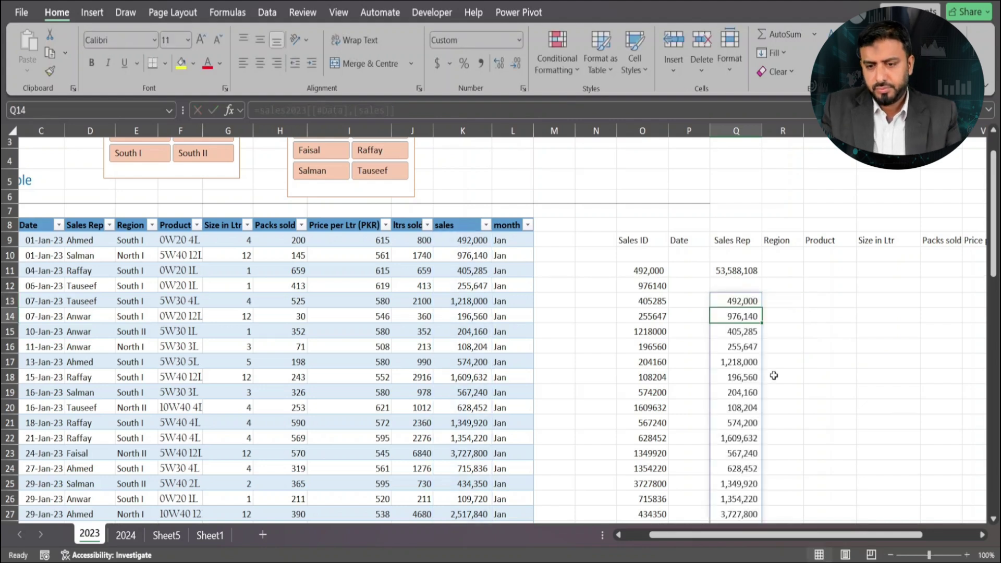
Step: Compare the sales values returned from Q13 downward with the table's sales column and the values in column O
scroll(773, 375, down, 15)
scroll(803, 381, up, 8)
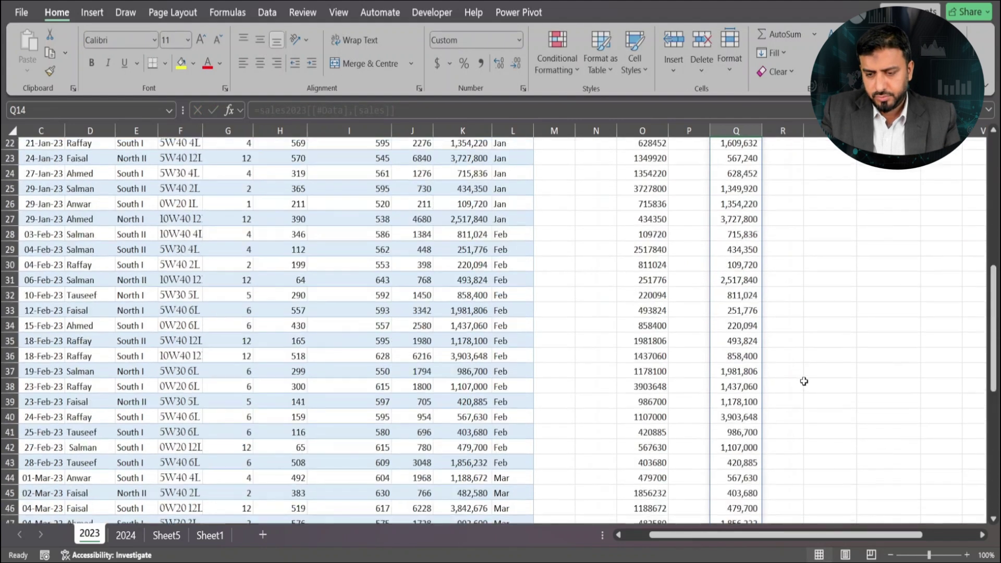
scroll(804, 381, up, 7)
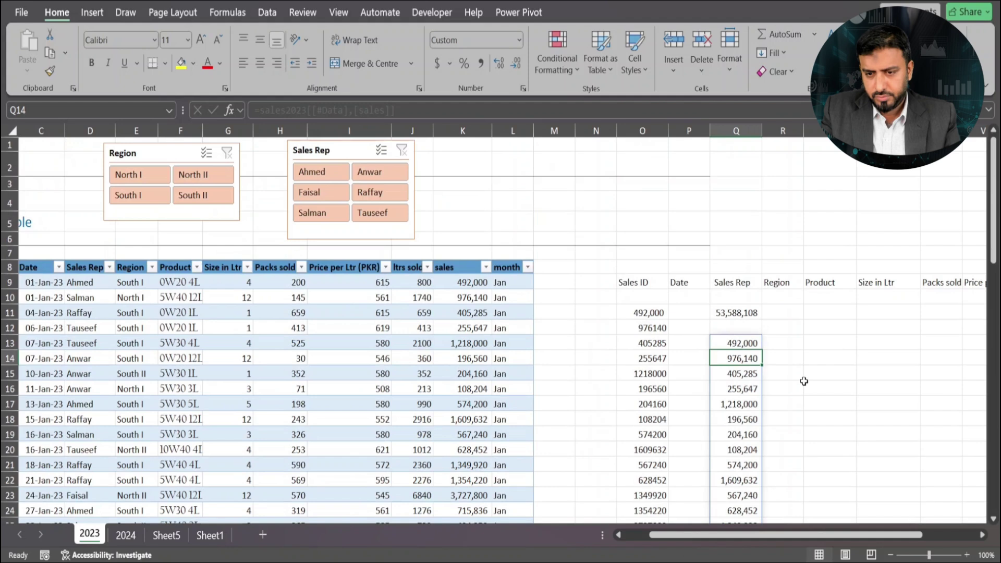
click(645, 317)
Step: Clear the #Data formula in Q13 together with the values spilled below it
click(751, 345)
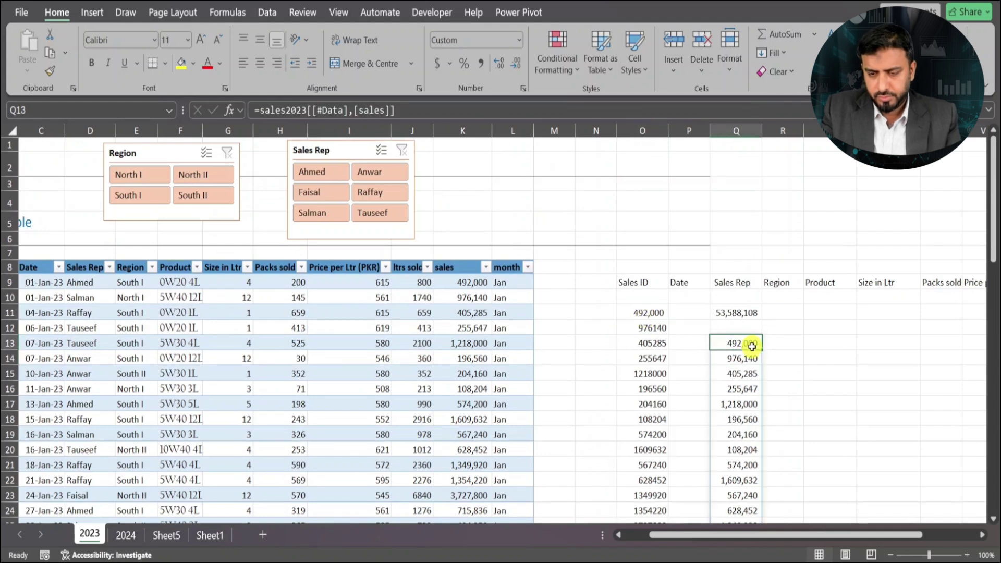
key(ctrl+shift+Down)
key(Delete)
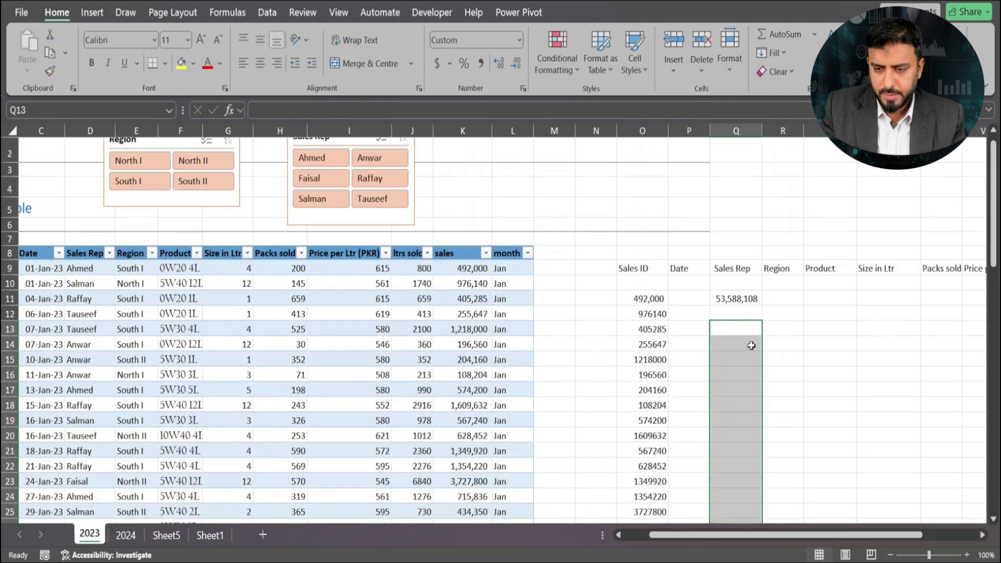
Step: Enter =sales2023[[#All],[sales]] in Q13 to return the sales column with its header, data rows and total
click(752, 329)
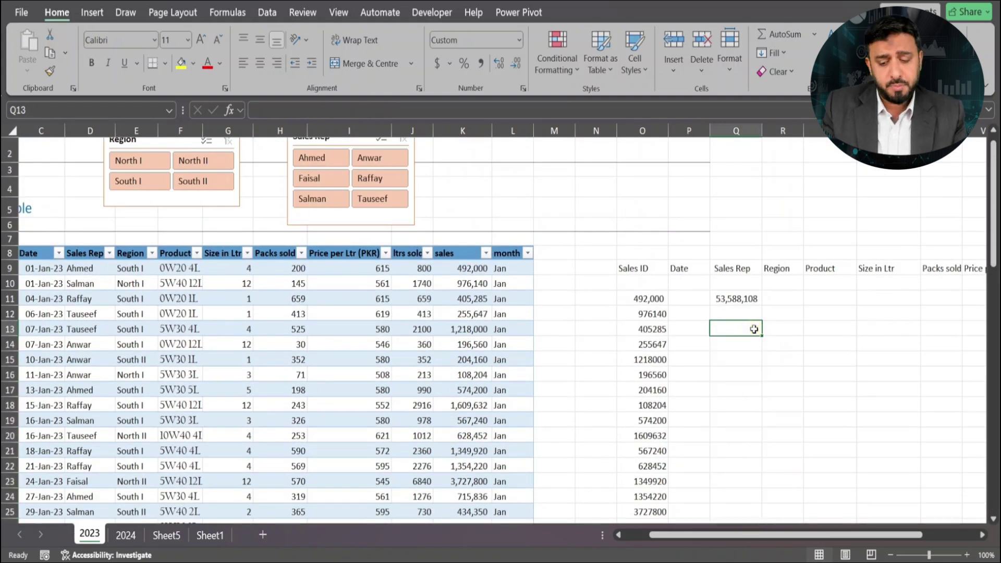
text(=sale)
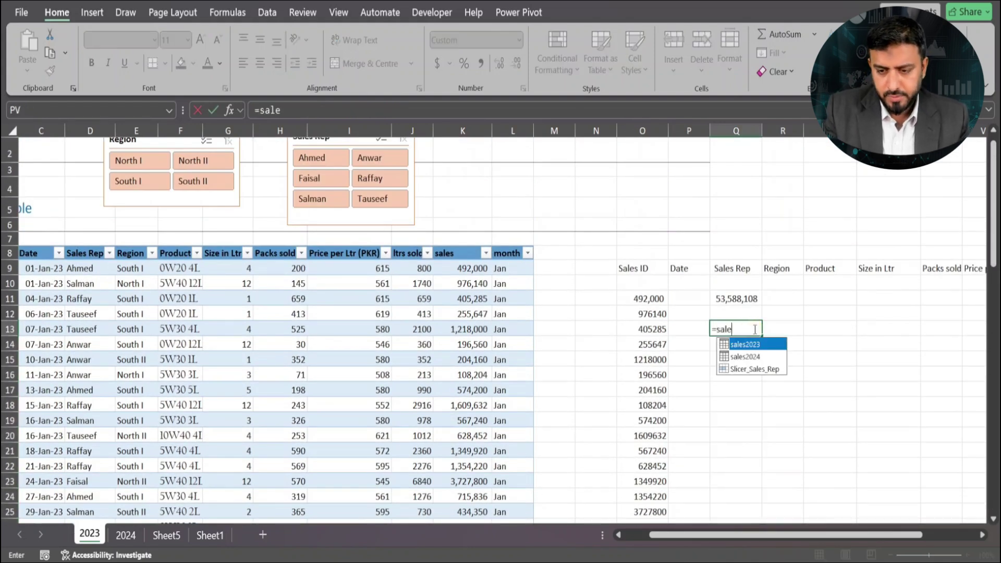
text(s2023[)
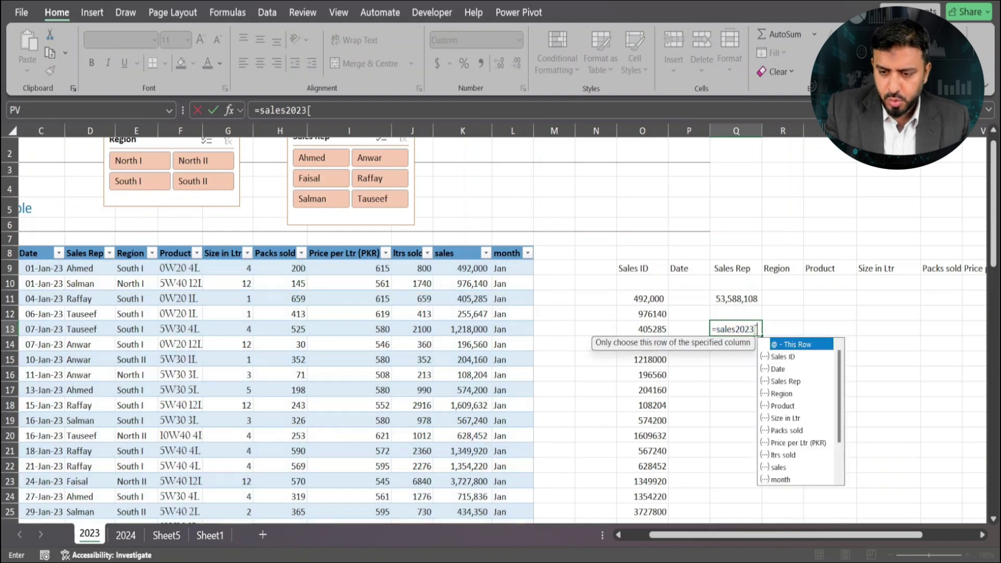
text([#)
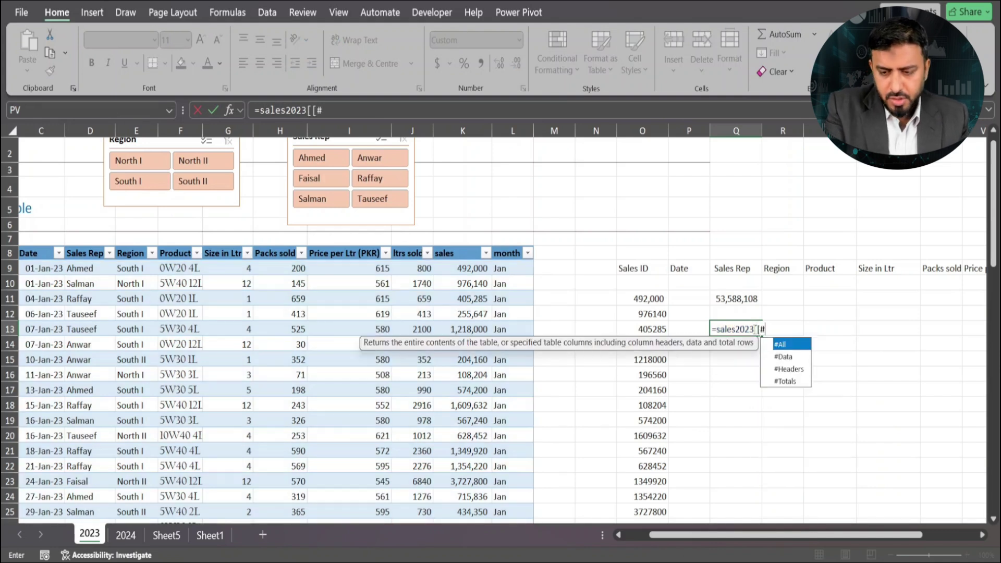
key(Tab)
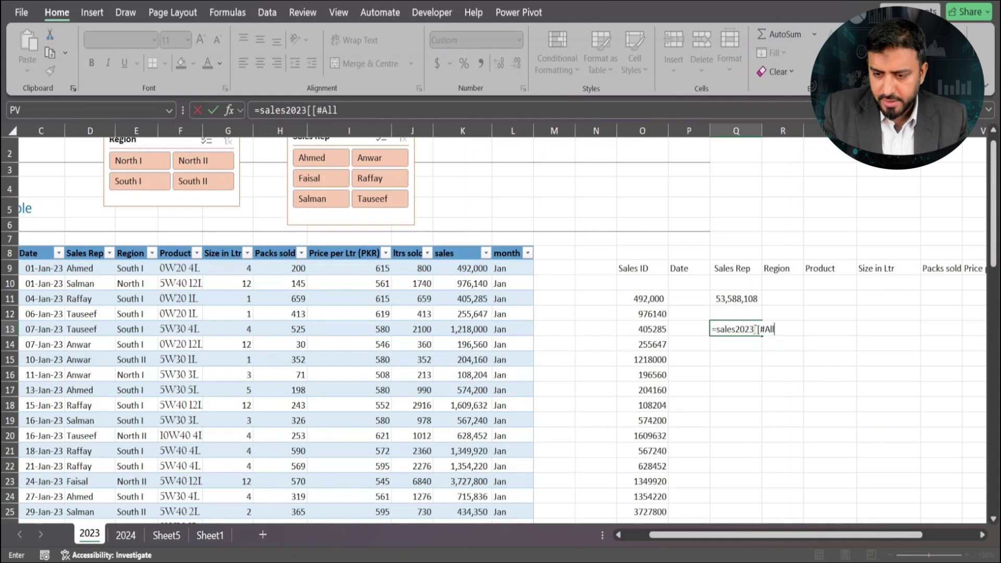
text(],[)
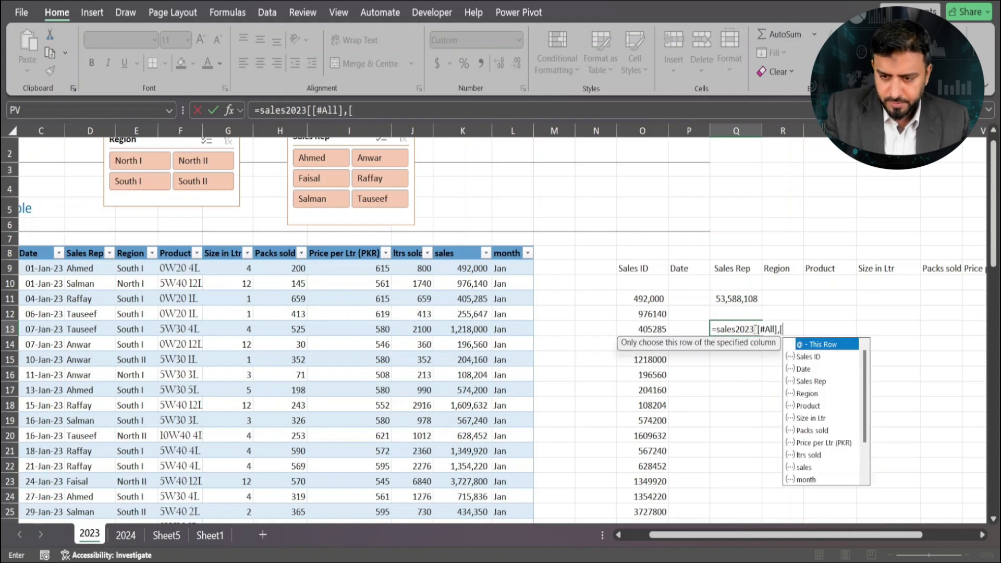
text(sale)
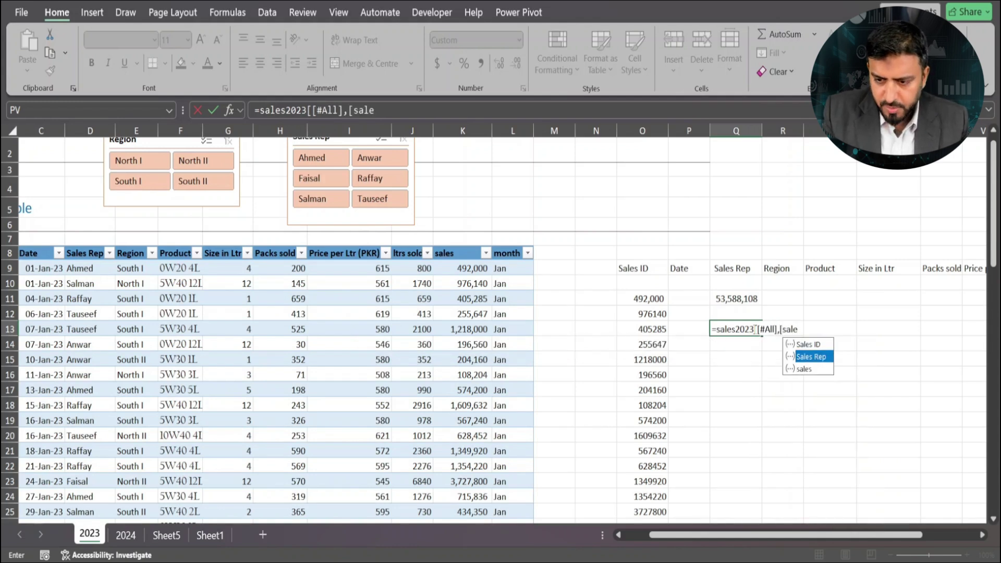
text(s)
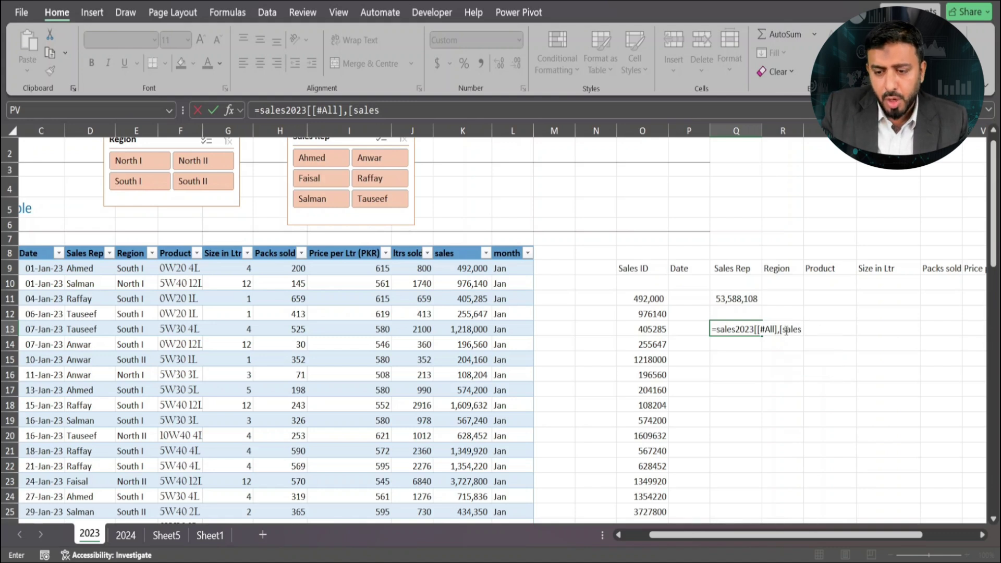
text(]))
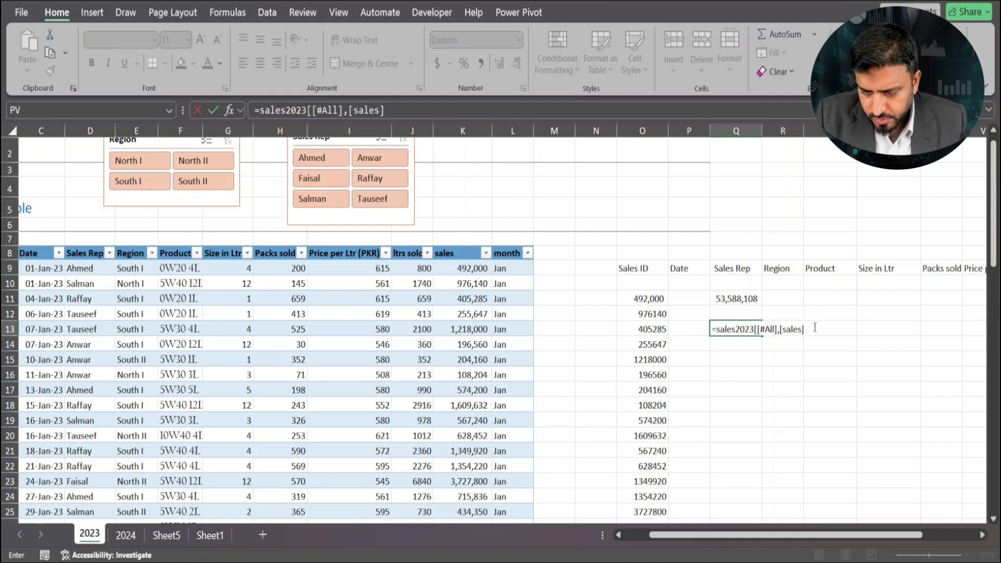
key(Return)
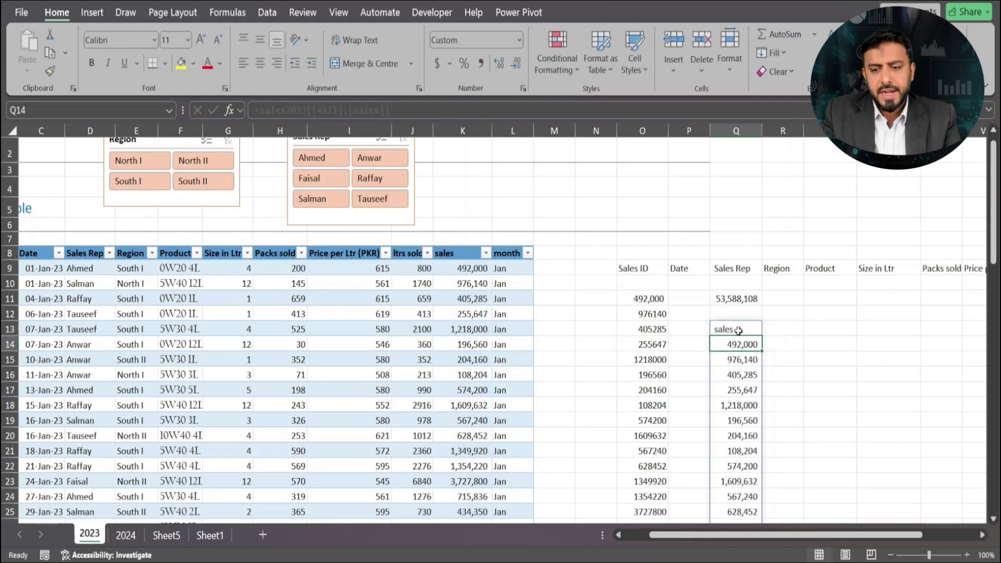
Step: Examine the values returned from Q13 downward, from the header to the last row
scroll(753, 411, down, 20)
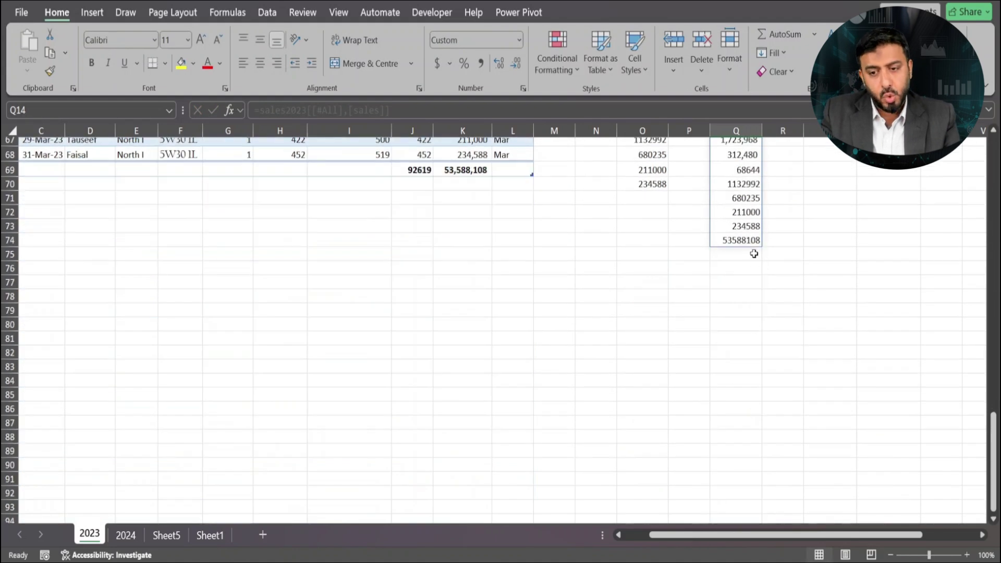
scroll(751, 250, up, 14)
scroll(752, 251, up, 9)
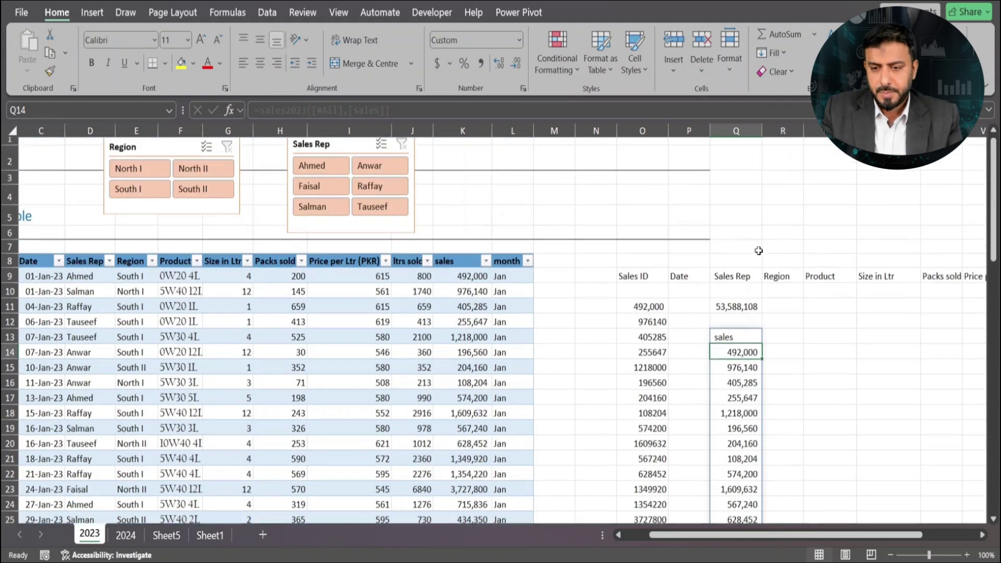
Step: Review the #Totals formula in Q11 and the #Data formula in O11
click(750, 311)
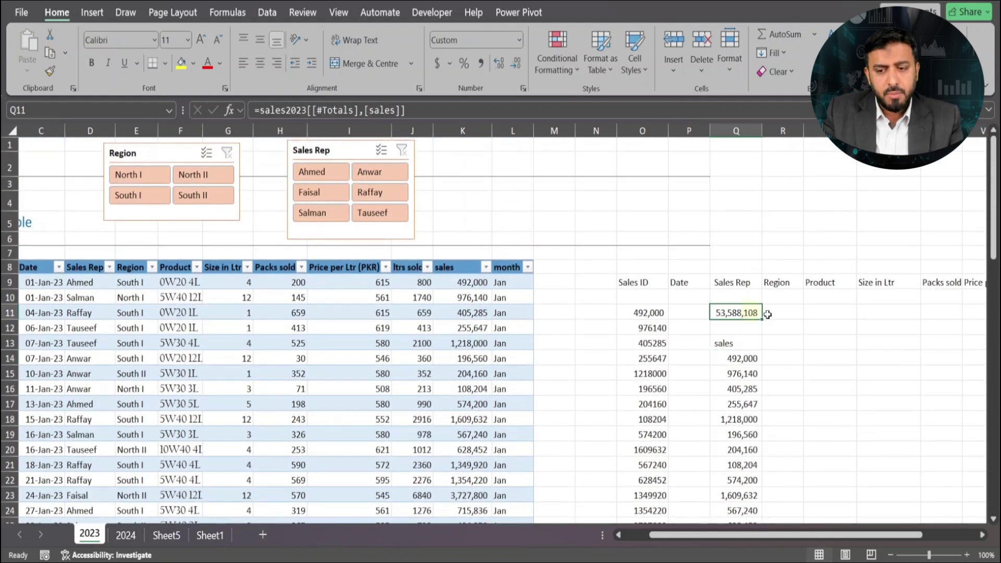
click(655, 311)
click(792, 313)
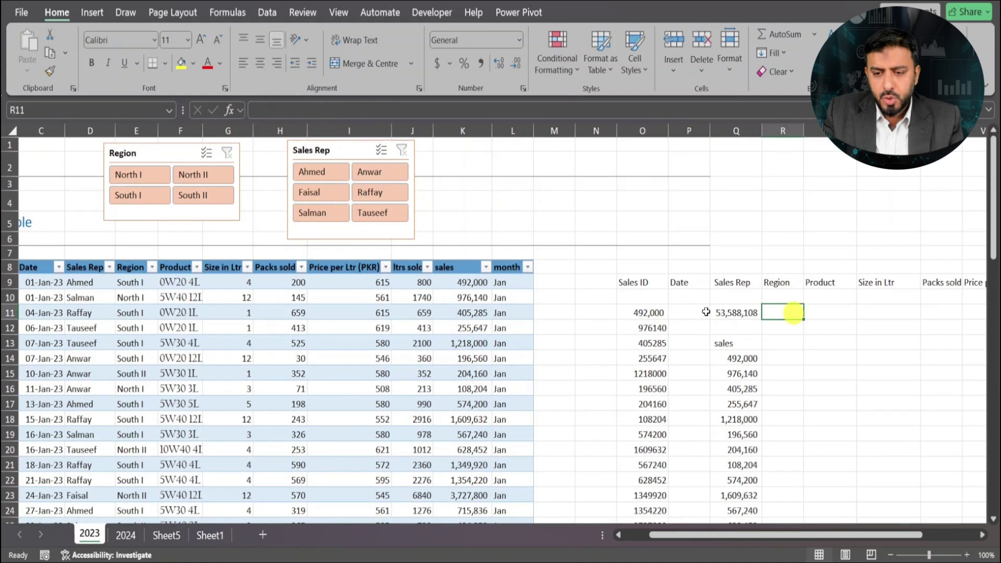
click(652, 311)
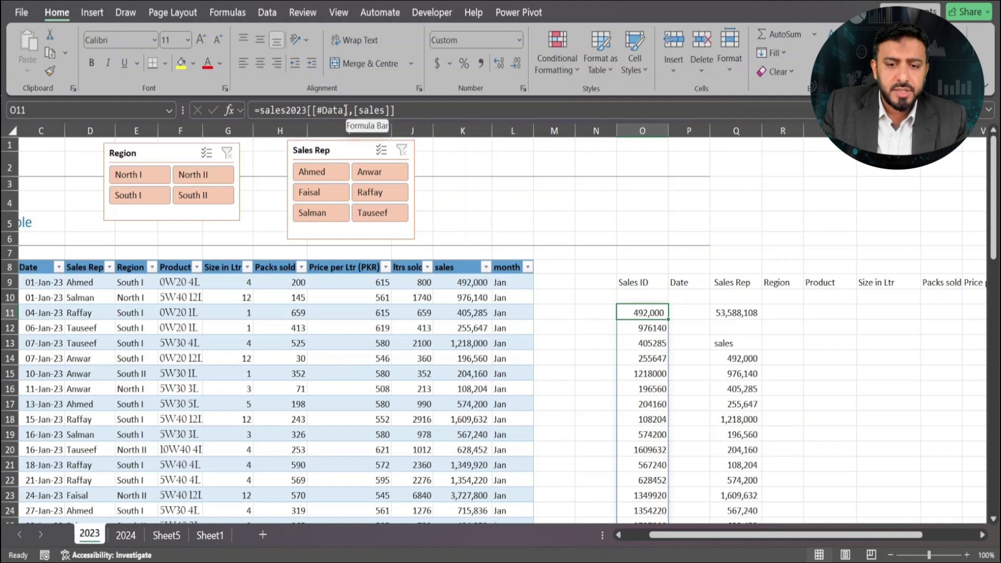
Step: Enter =sales2023[sales] in S11 to return the sales column's data rows without an item specifier
click(816, 312)
text(=sale)
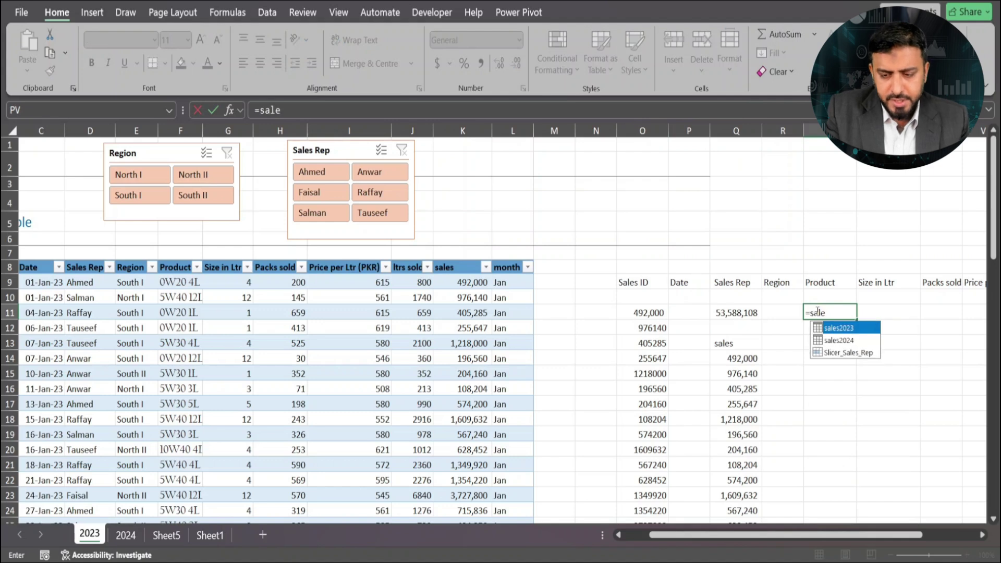
key(Tab)
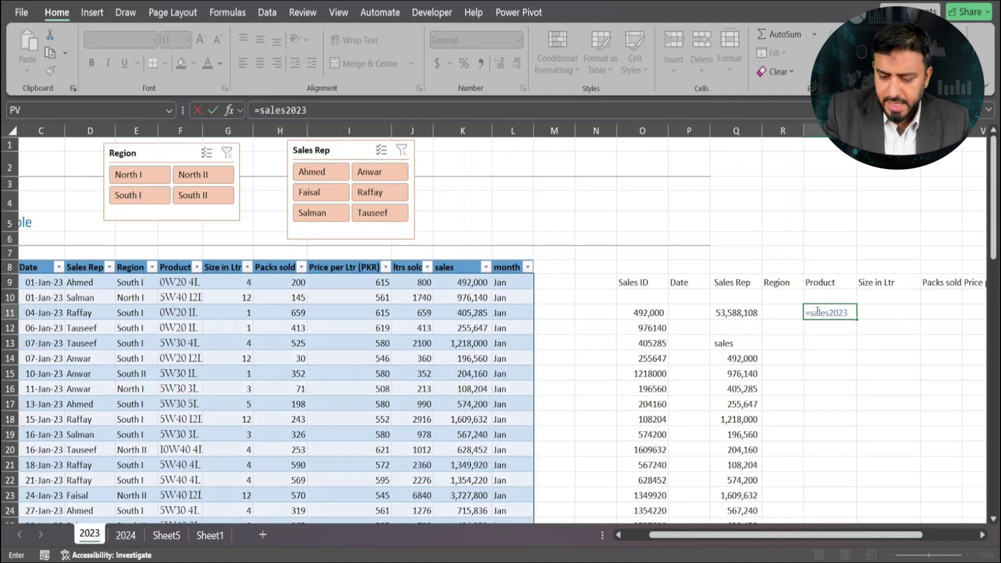
text([sale)
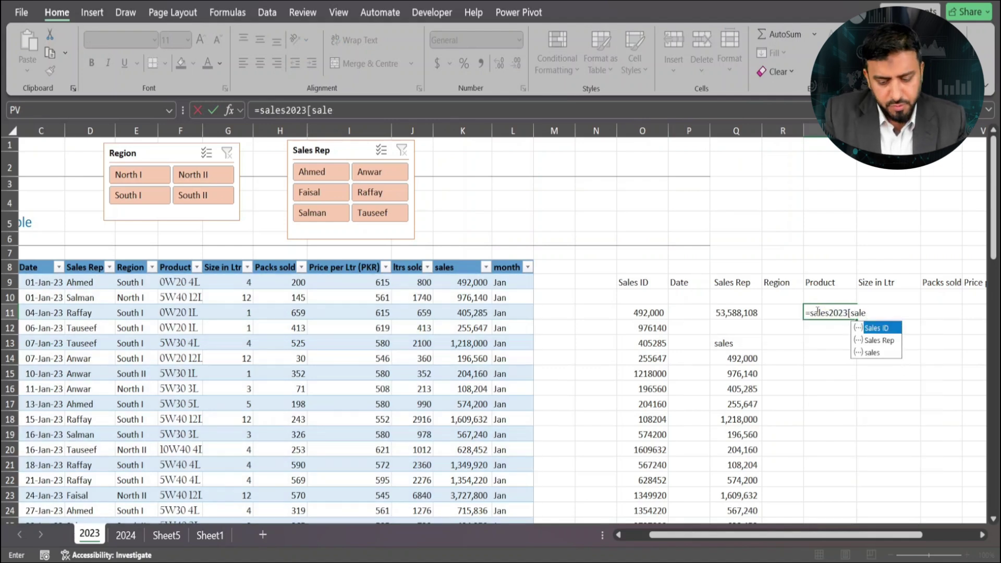
key(Down)
key(Down)
key(Tab)
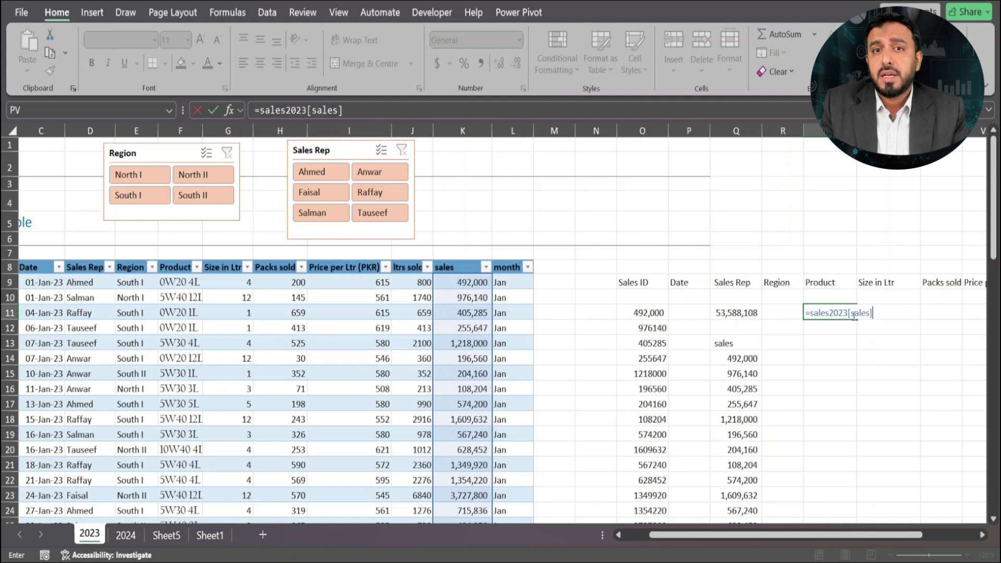
key(Return)
scroll(834, 377, down, 13)
scroll(834, 376, down, 3)
scroll(833, 365, up, 20)
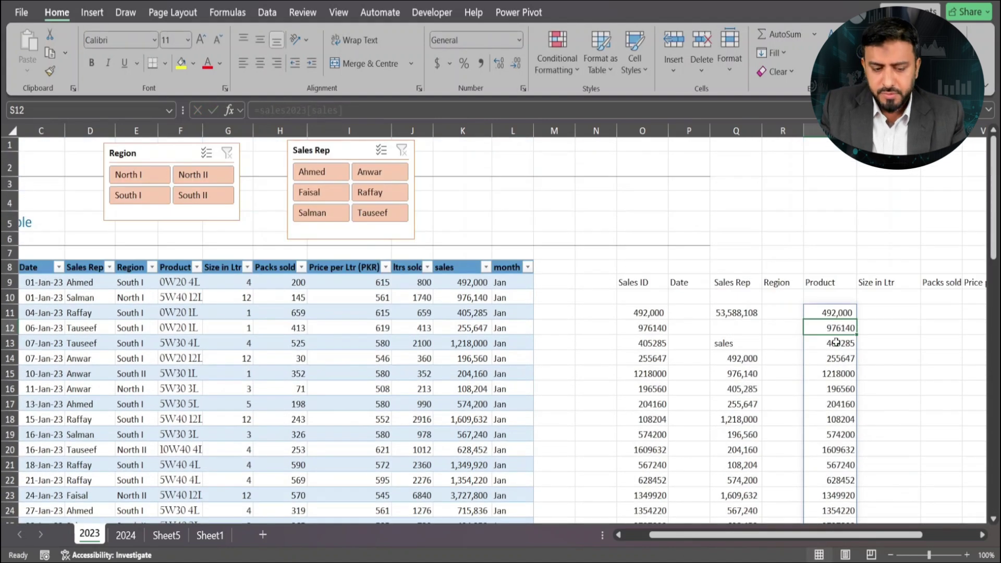
Step: Wrap the S11 reference in SUM so the formula reads =SUM(sales2023[sales])
key(Up)
key(F2)
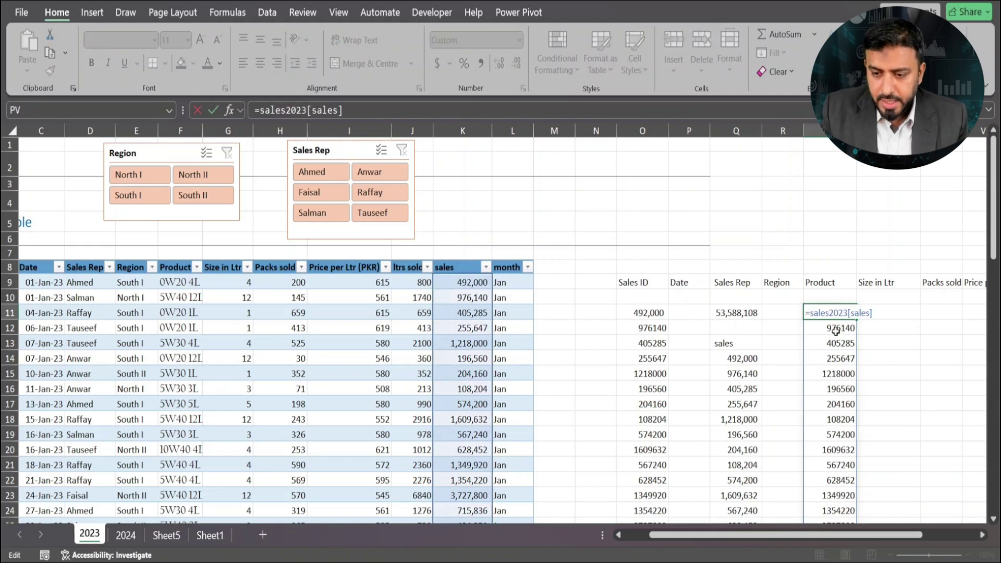
text(Sum()
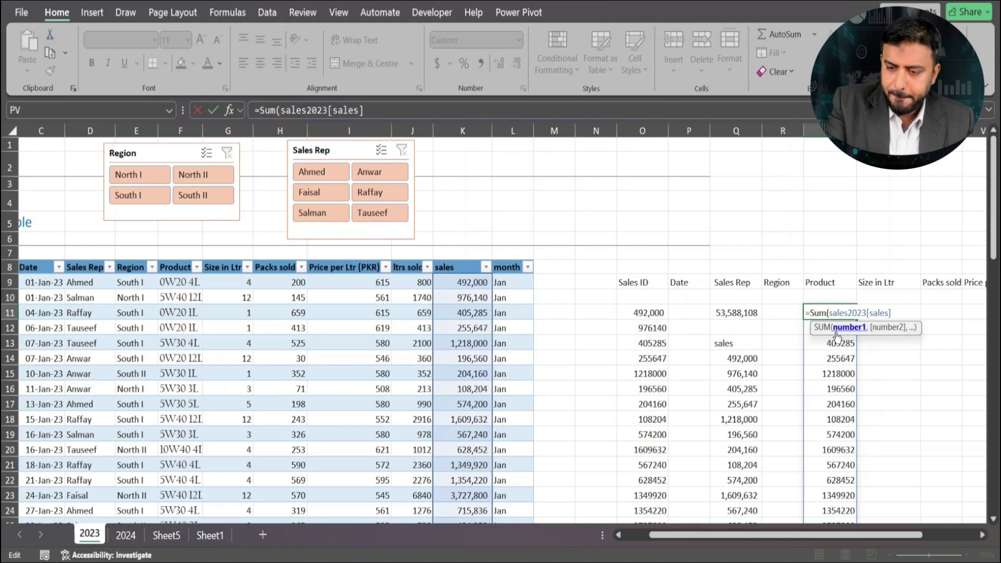
click(897, 308)
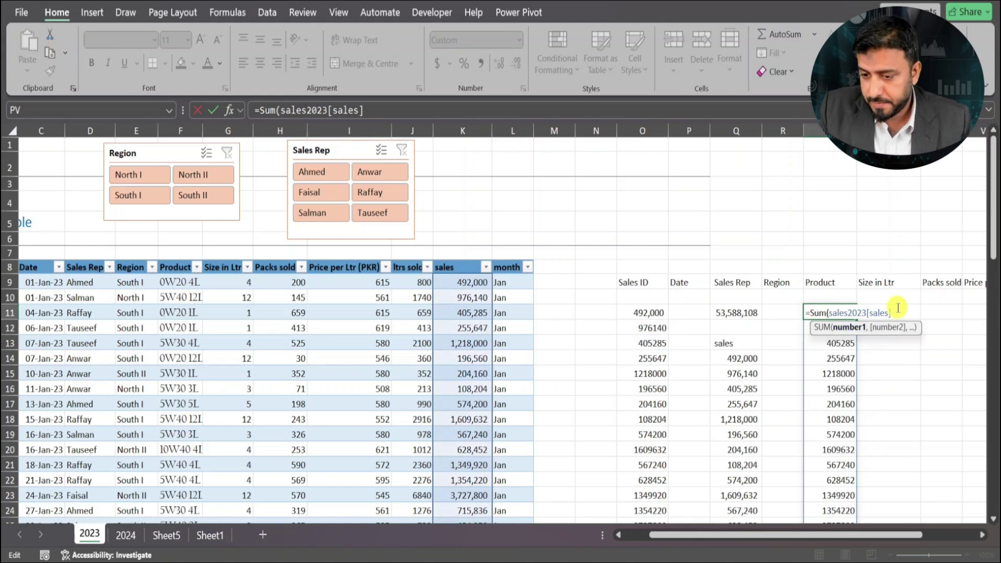
text())
key(Return)
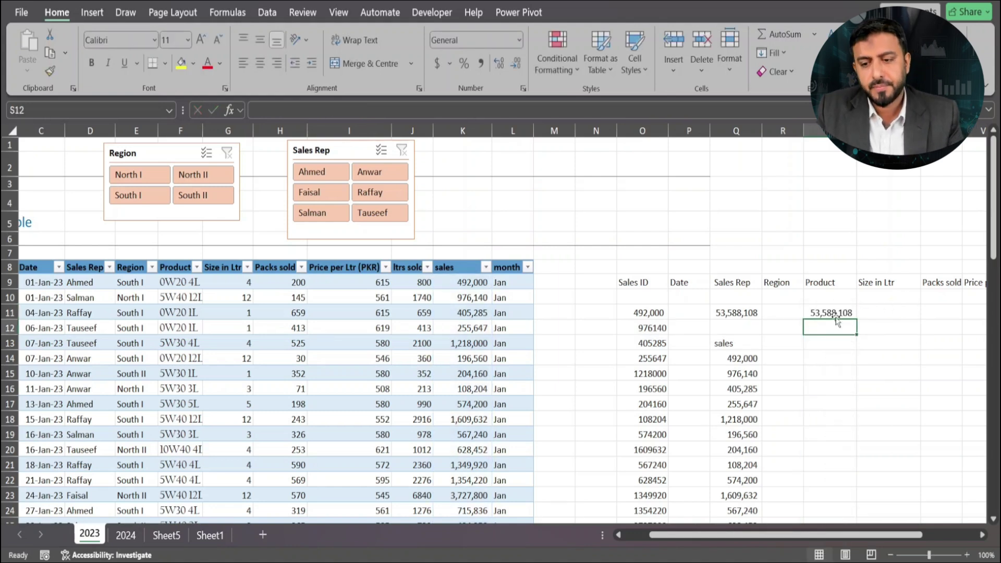
click(846, 311)
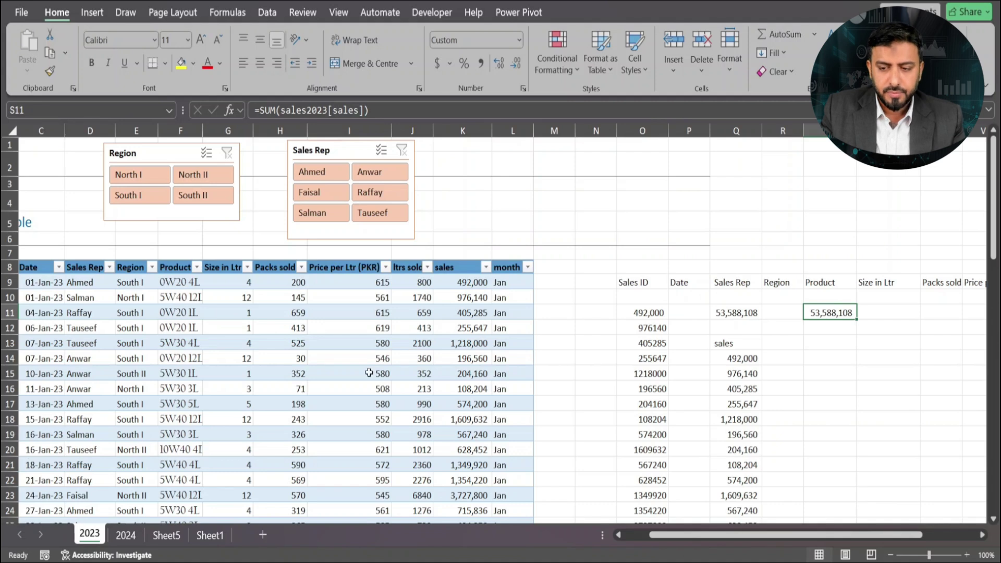
Step: On Sheet5, enter 2023 in C5 as the year for the summary
click(202, 532)
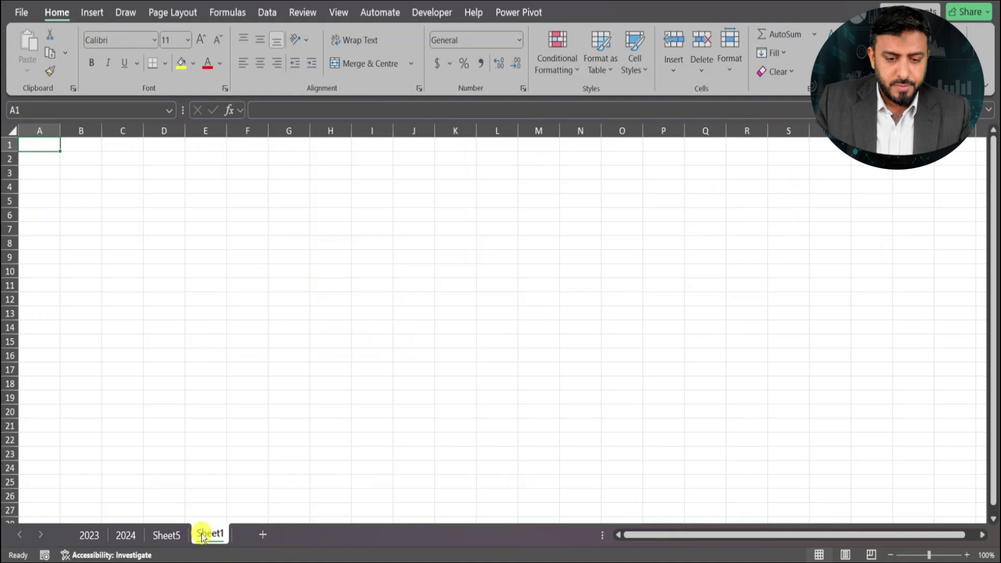
click(162, 536)
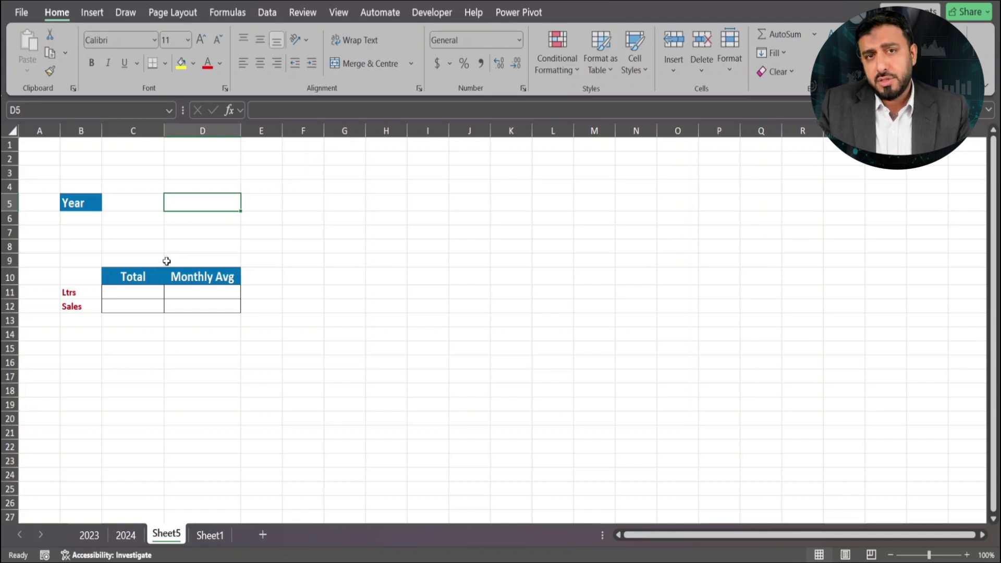
click(142, 292)
click(142, 205)
text(2023)
key(Return)
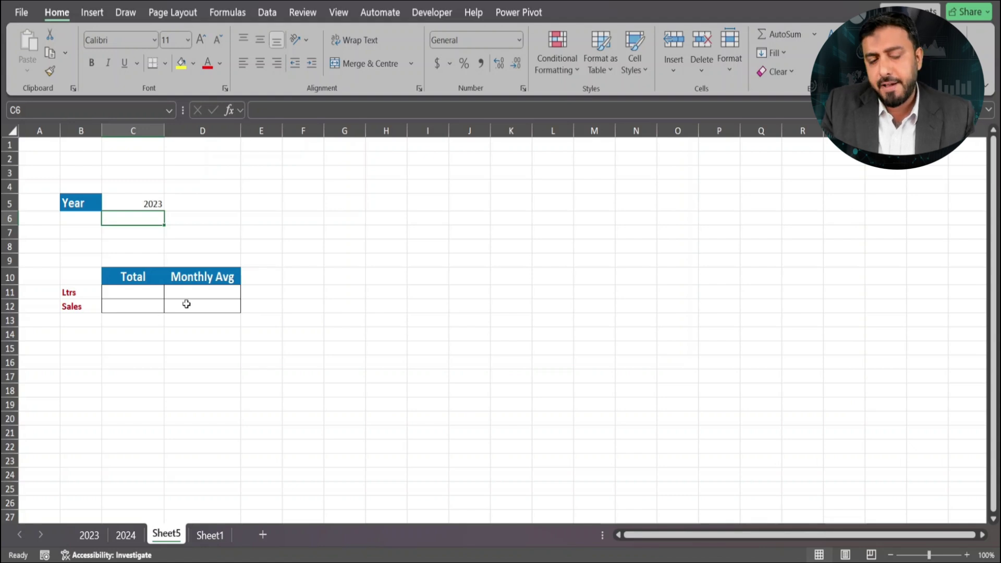
Step: Enter =sales2023[ltrs sold] in G11, beside the summary table, to return the litres sold column
click(139, 294)
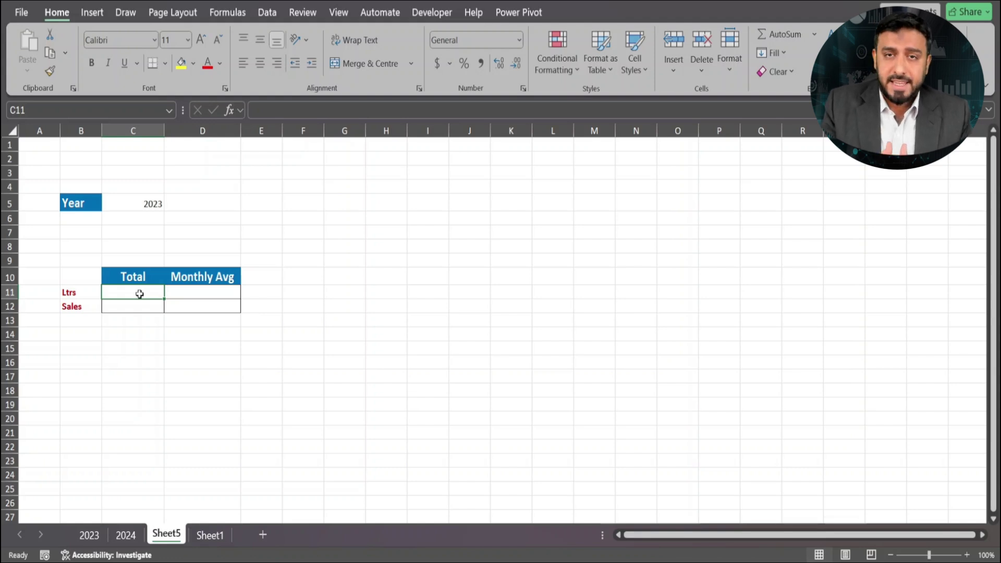
key(Right)
key(Right)
key(Right)
key(Right)
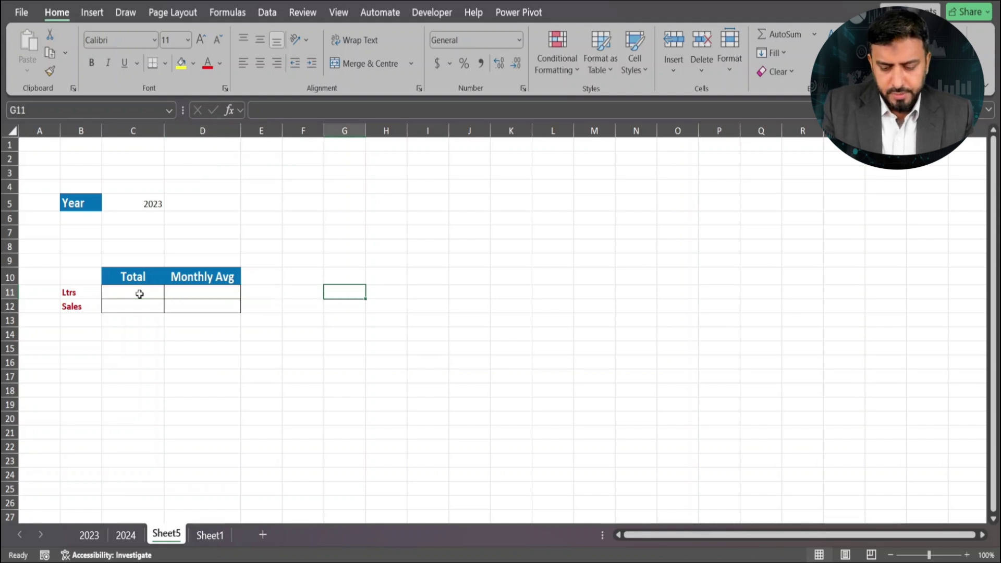
text(=sale)
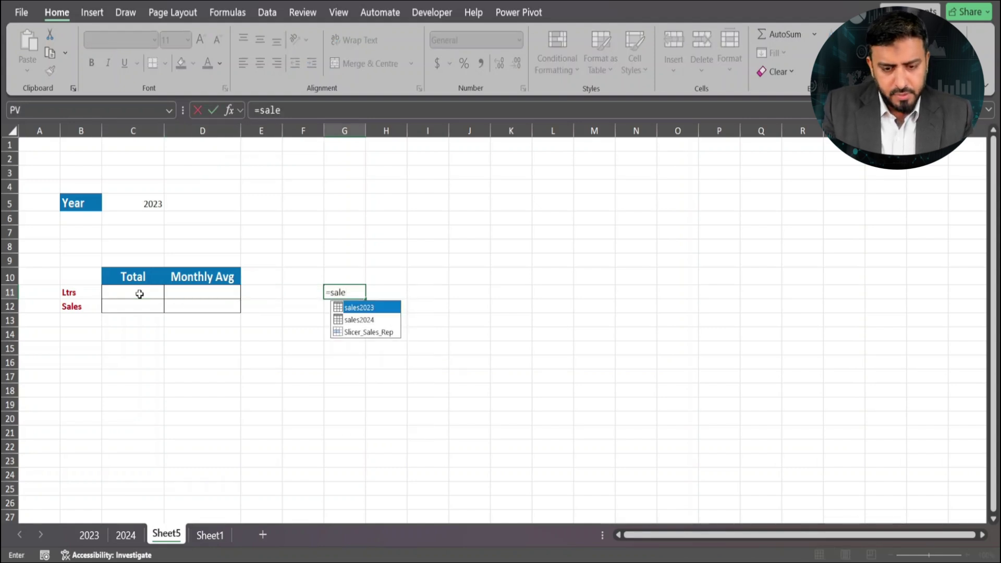
key(Tab)
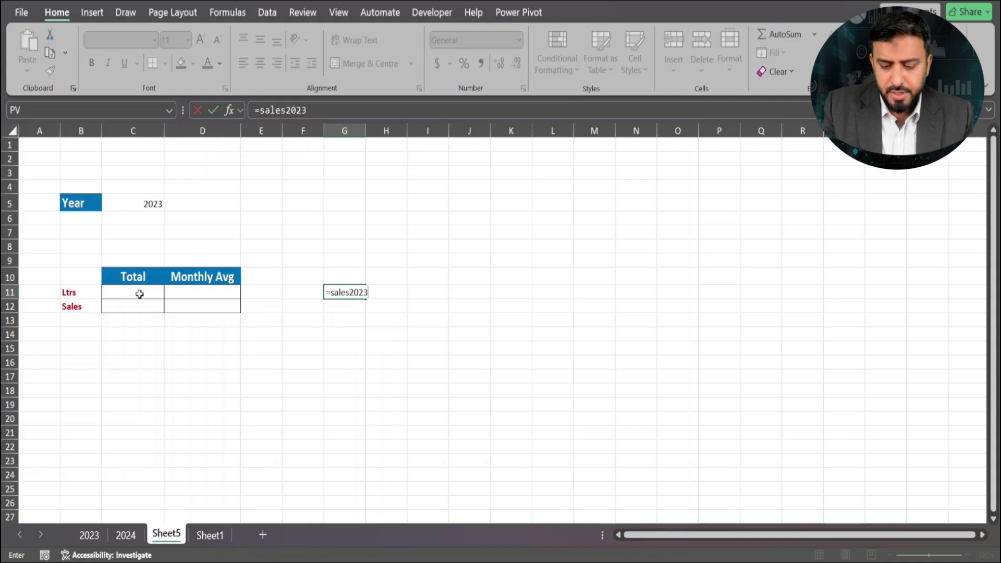
text([)
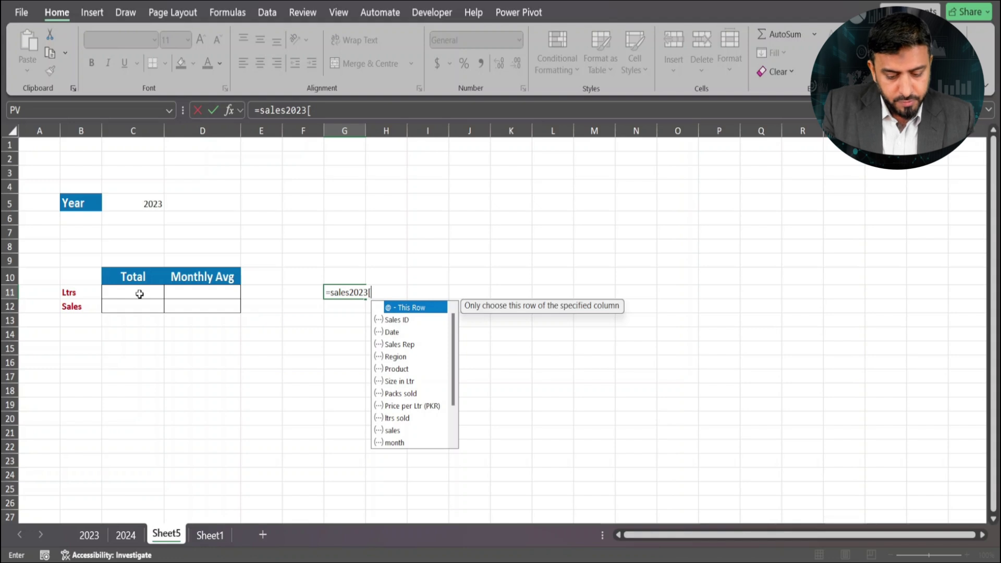
text(ltrs sold)
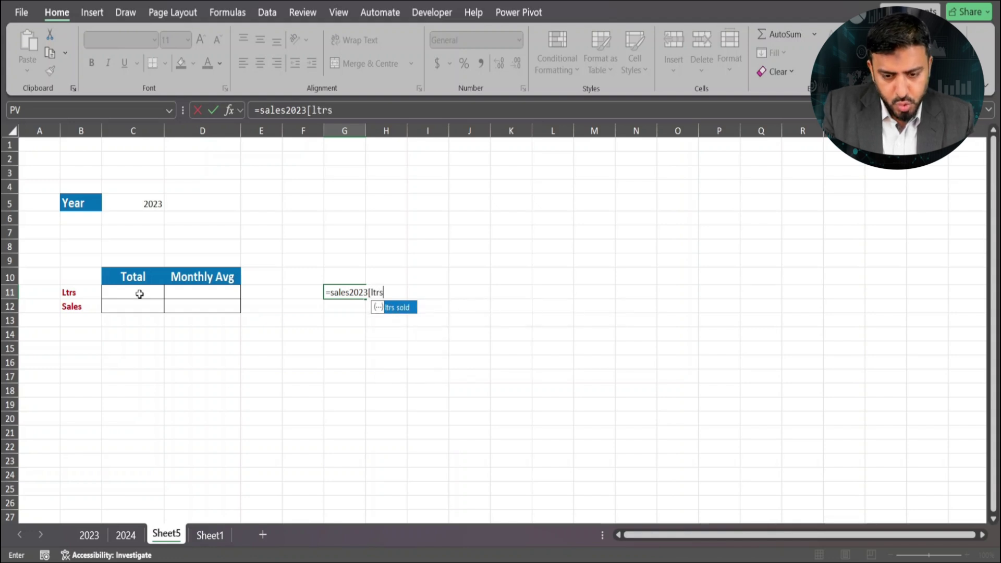
key(Tab)
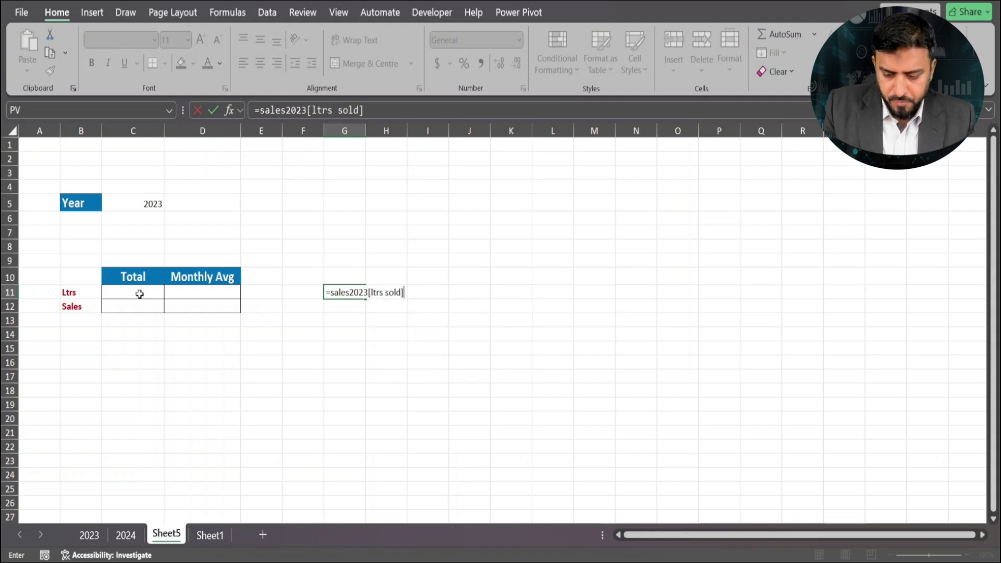
key(Return)
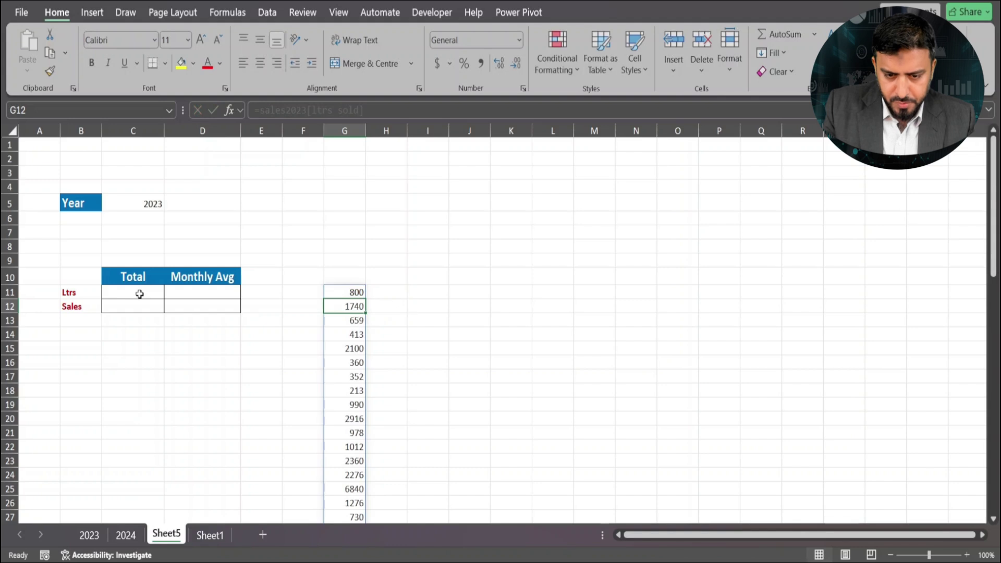
Step: Remove the equals sign from the G11 formula to turn it into the plain text sales2023[ltrs sold]
click(362, 292)
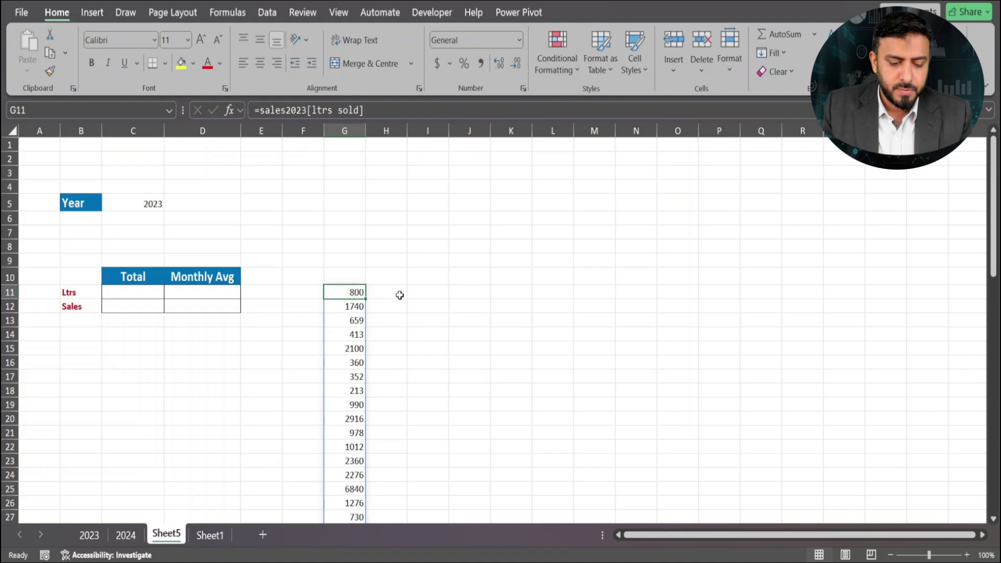
key(F2)
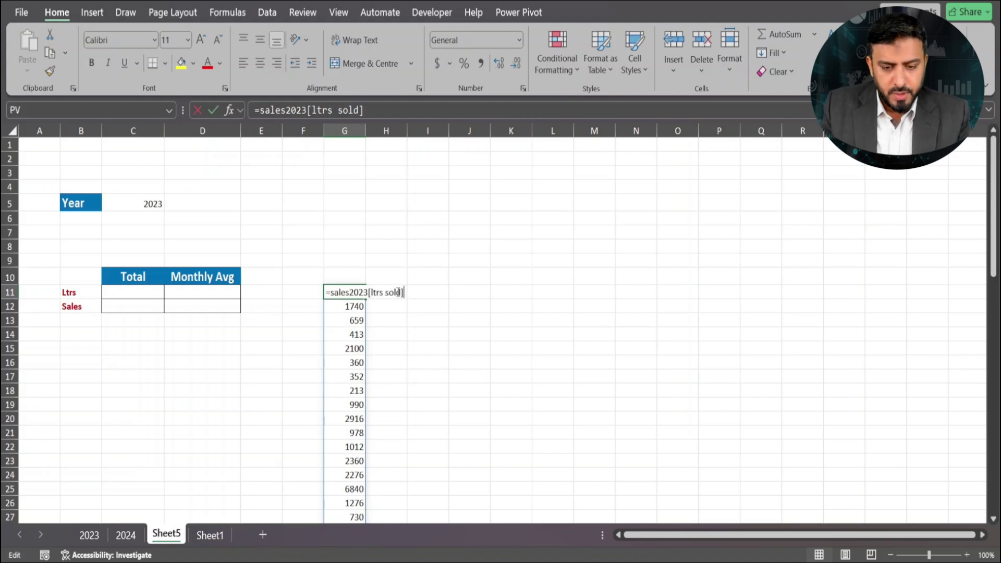
key(Left)
key(Left)
key(Left)
key(Left)
key(Left)
key(Left)
key(Left)
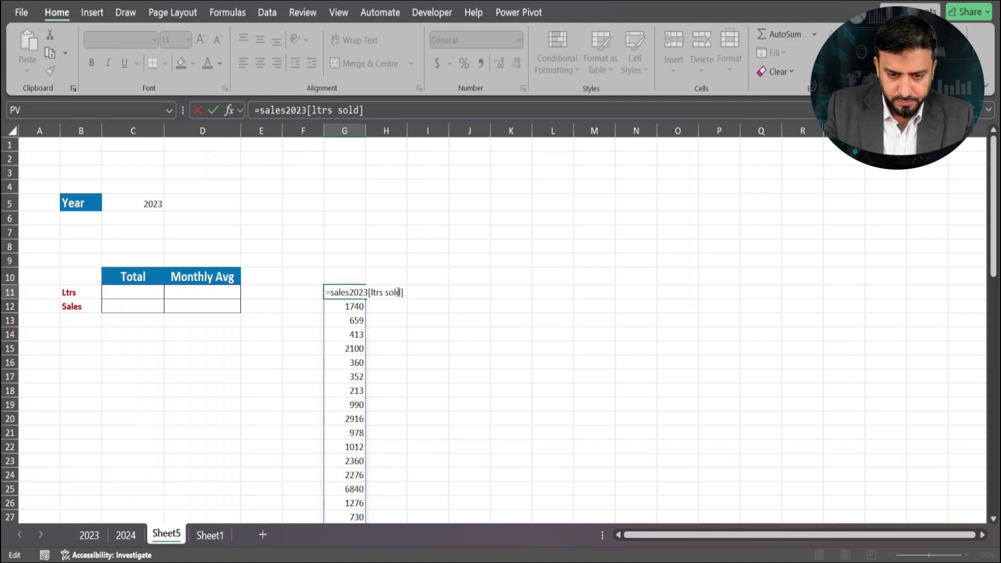
key(BackSpace)
key(Return)
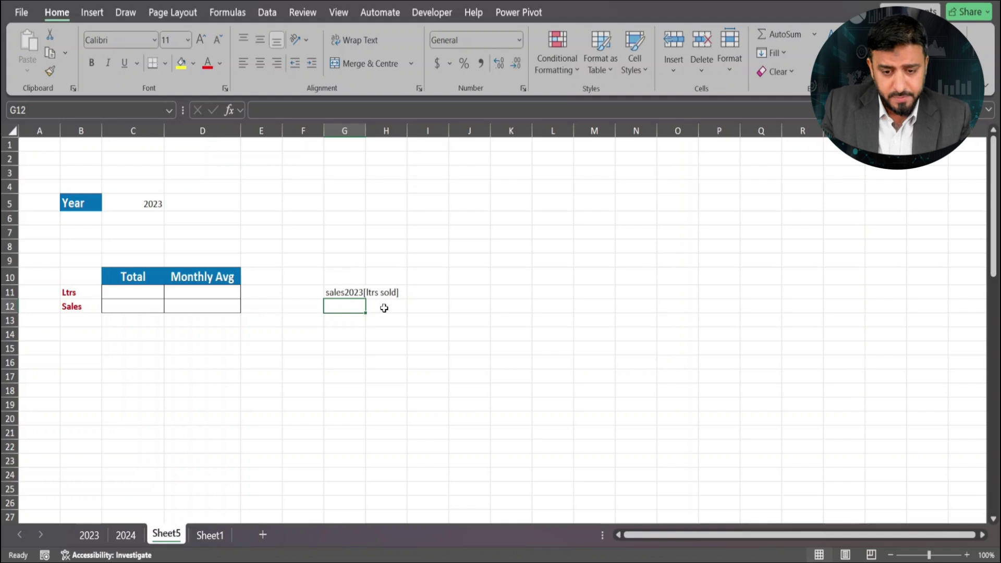
Step: Enter =INDIRECT(G11) in G12 to return the column named by the reference text above
text(=indire)
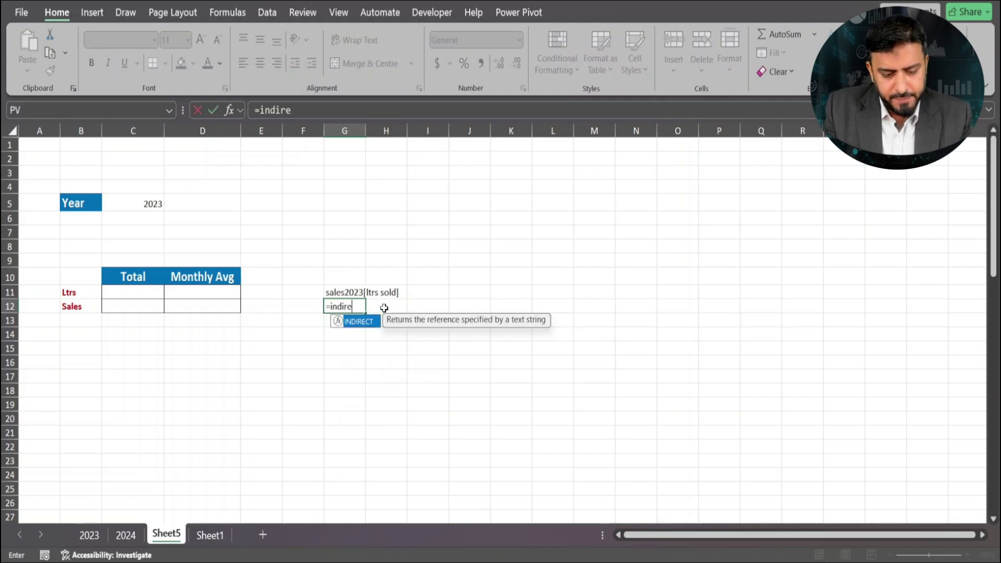
key(Tab)
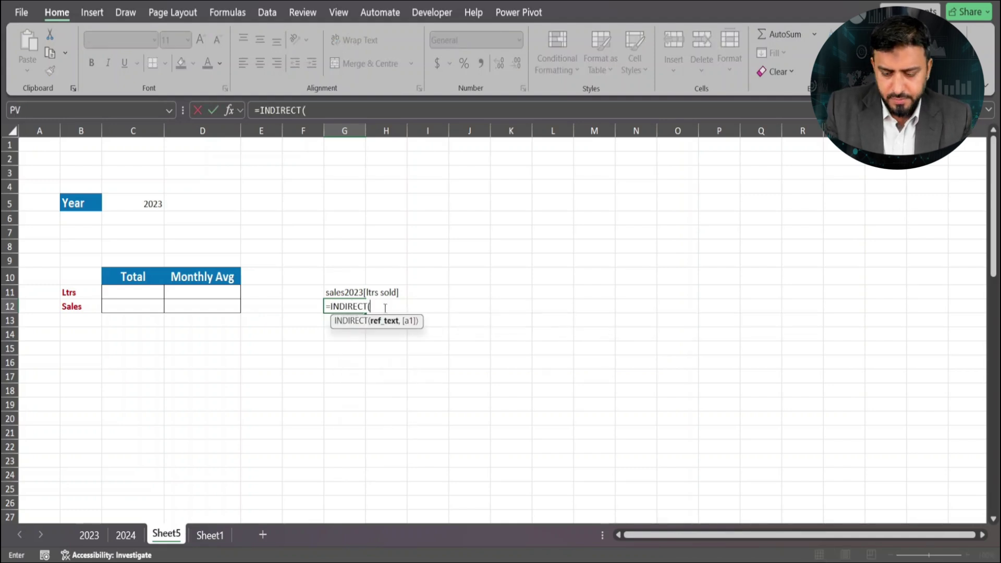
click(332, 291)
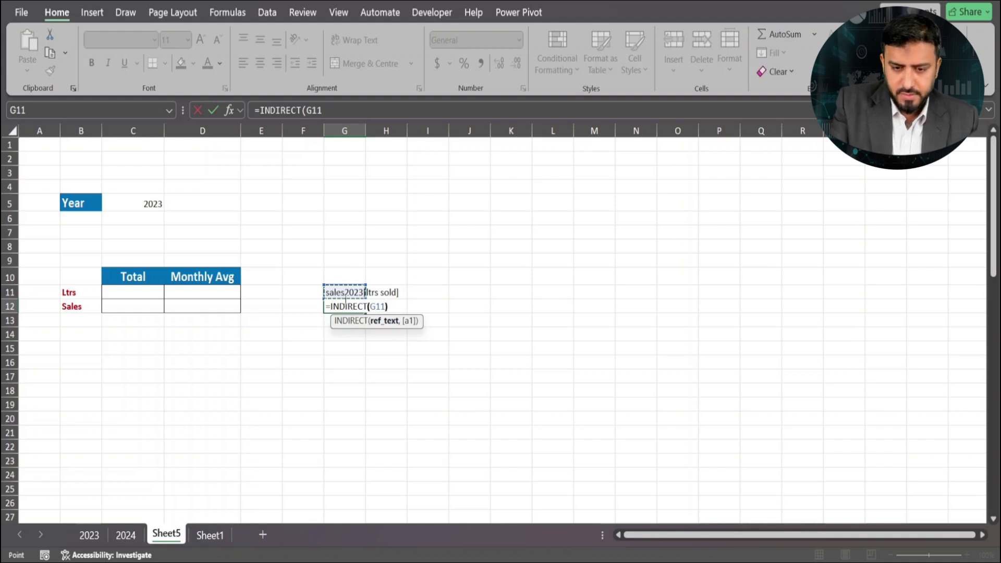
key(Return)
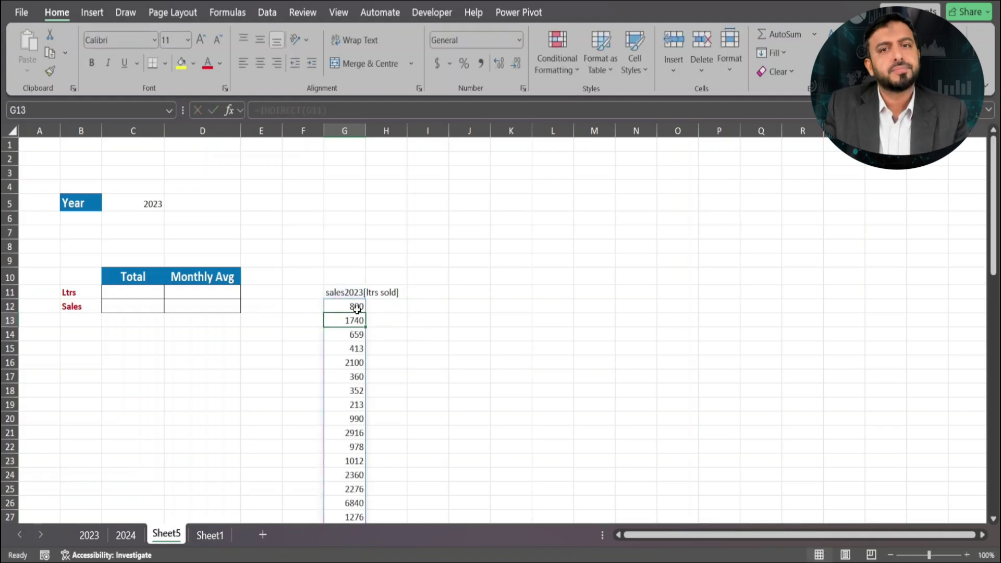
click(356, 308)
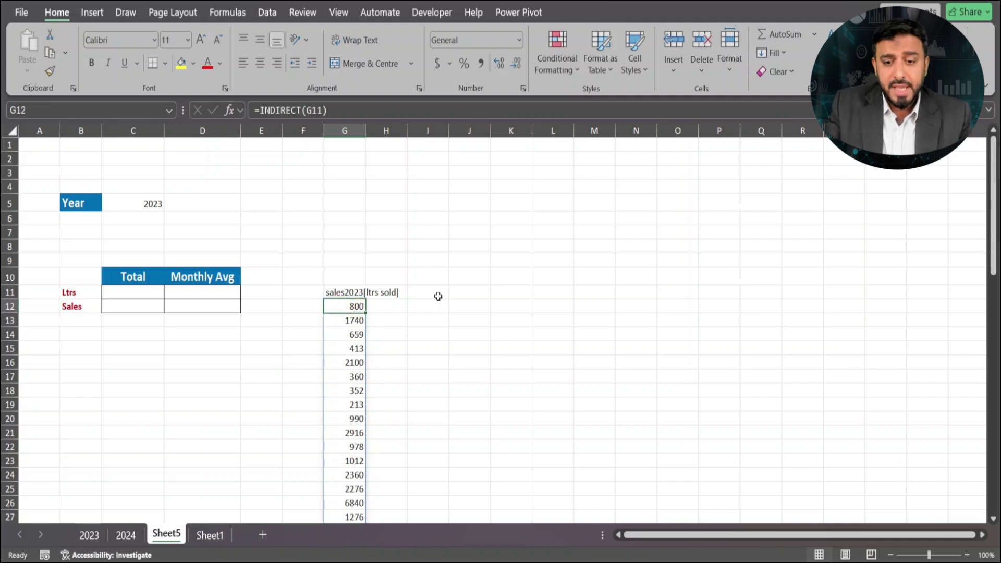
Step: Enter ="sales"&C5&"[ltrs sold]" in J11 to build the table reference text from the year cell
click(470, 290)
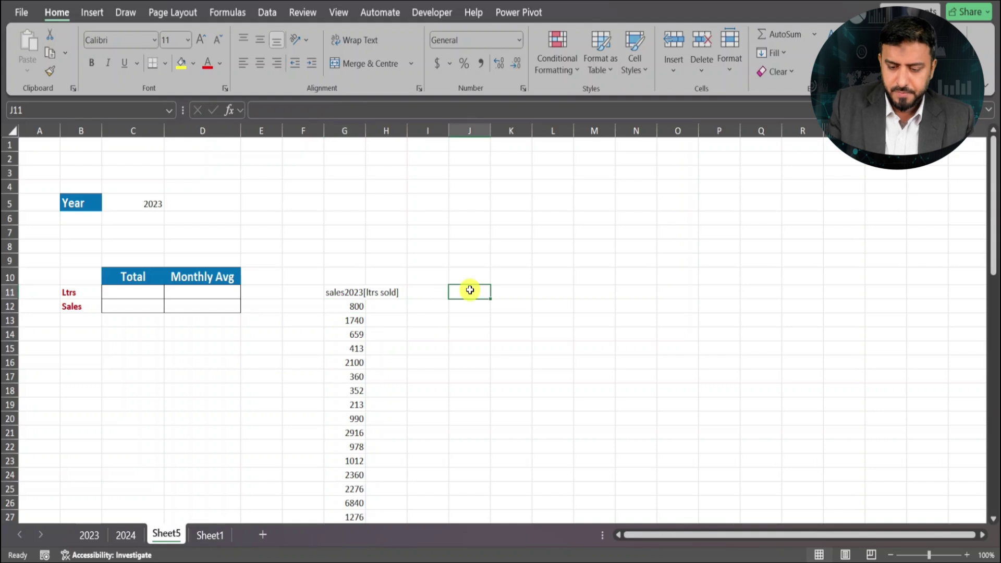
text(=)
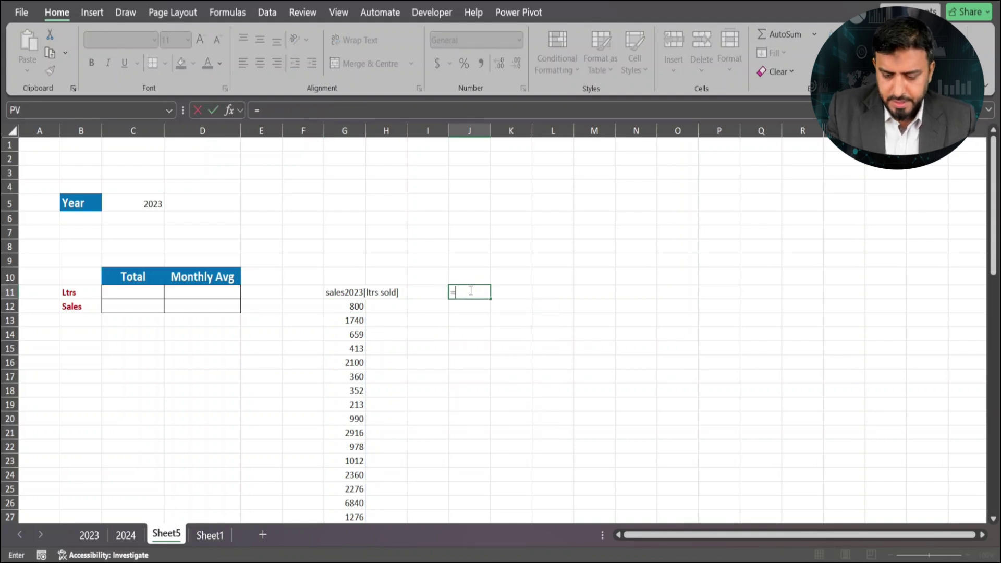
text("sales)
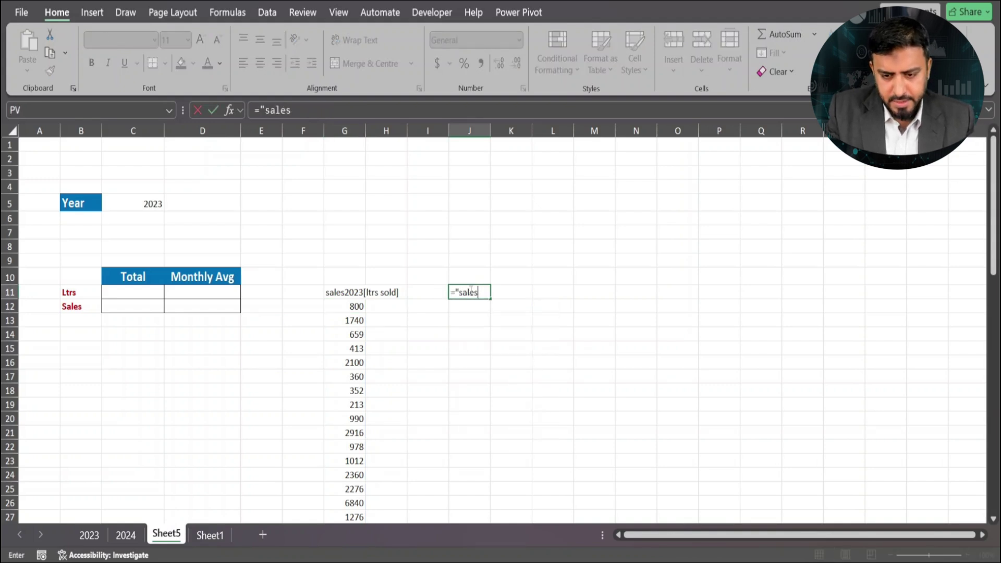
text(")
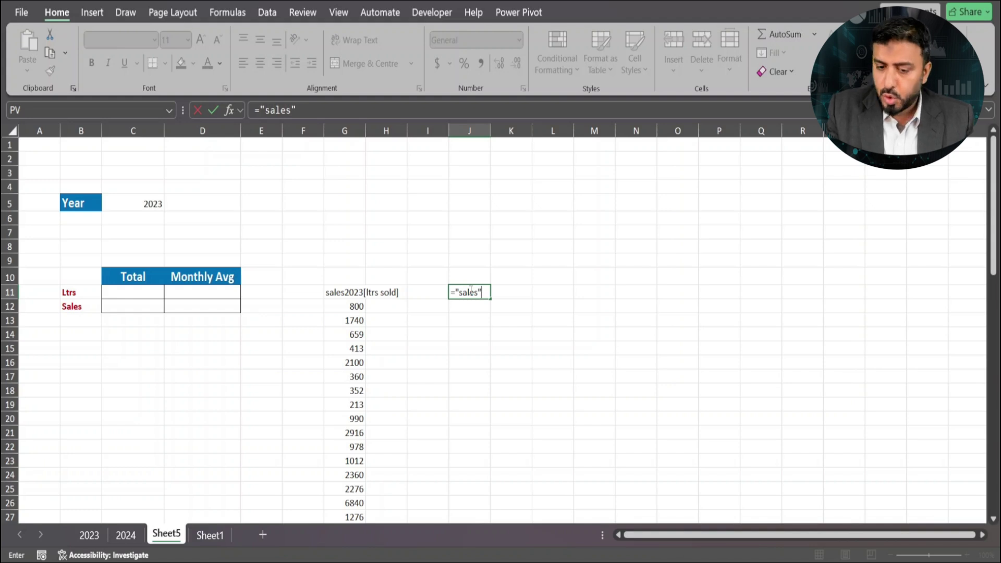
text(&)
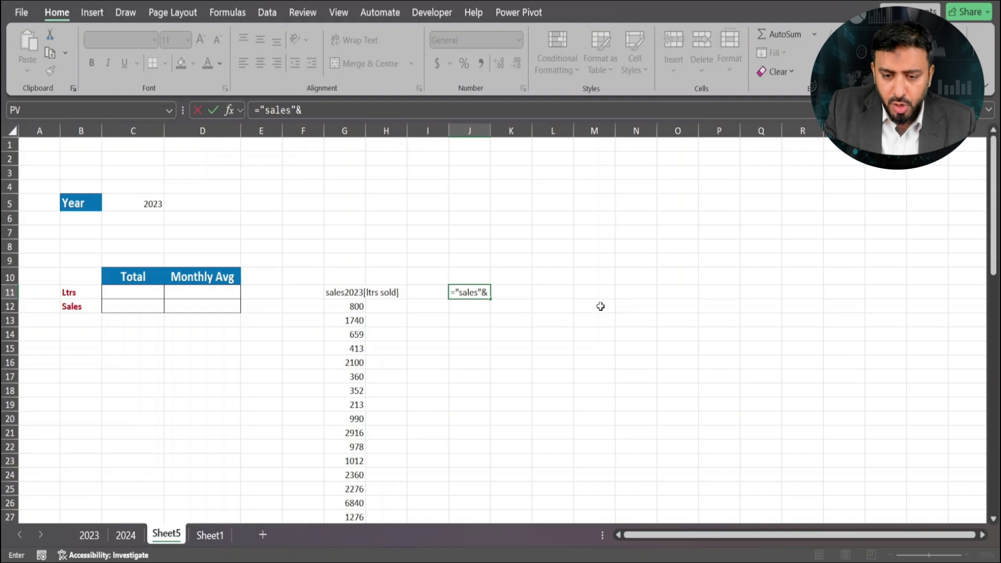
click(152, 205)
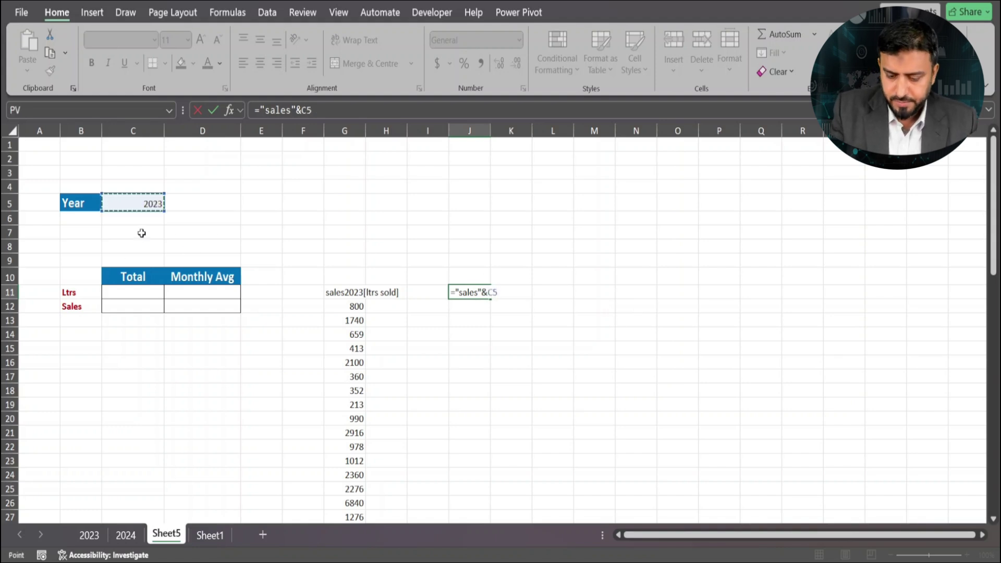
text(&)
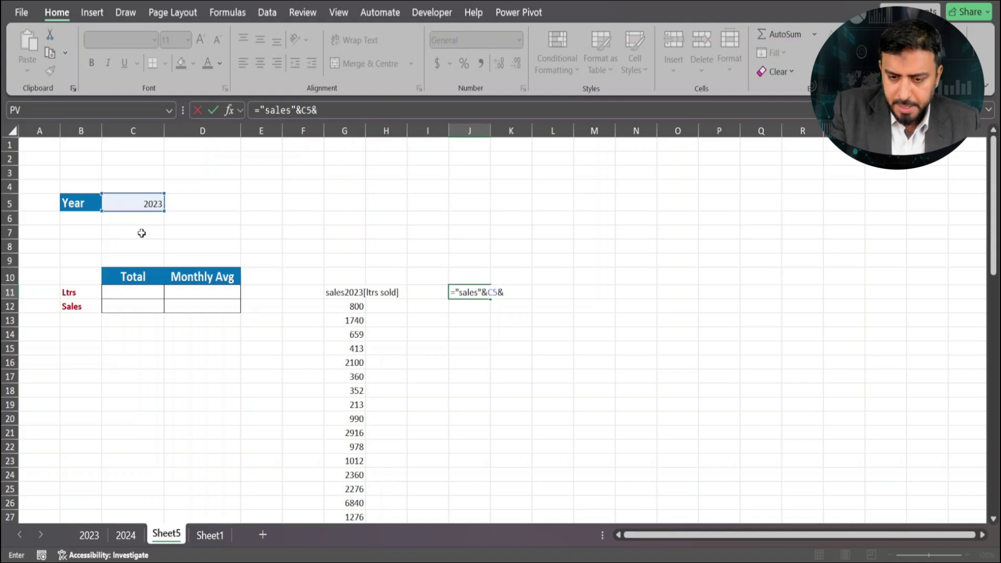
text("[lt)
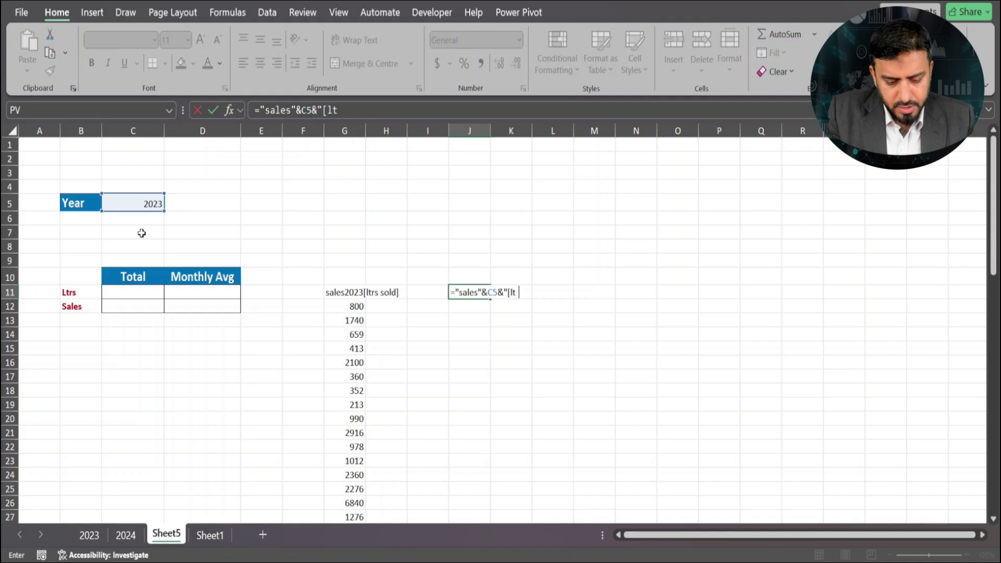
text(rs sold)
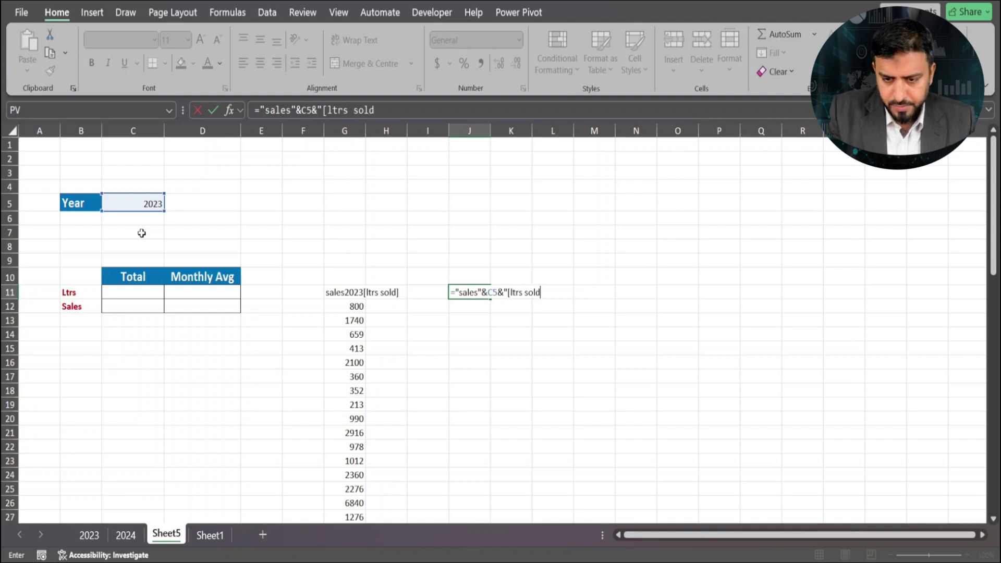
text(])
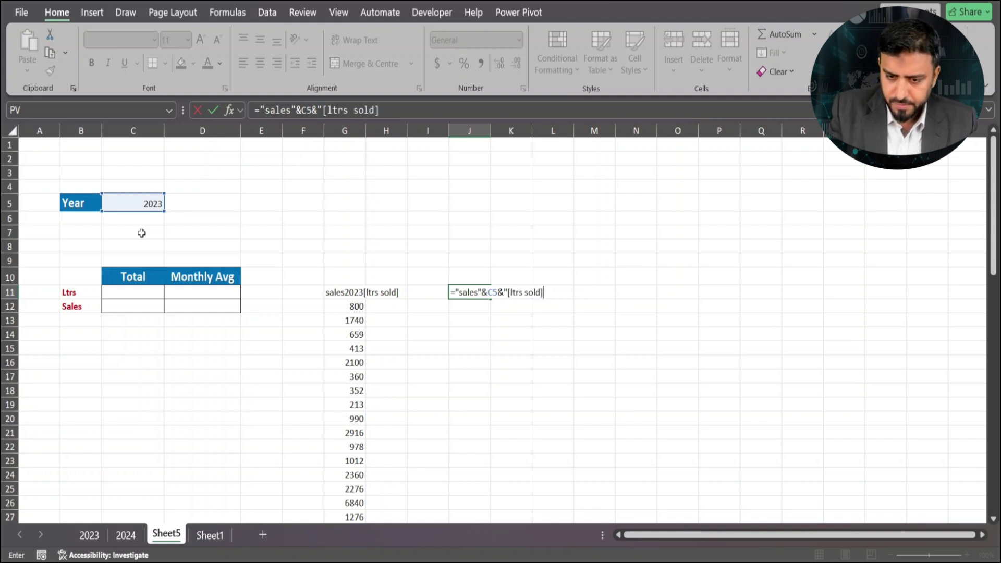
text(")
key(Return)
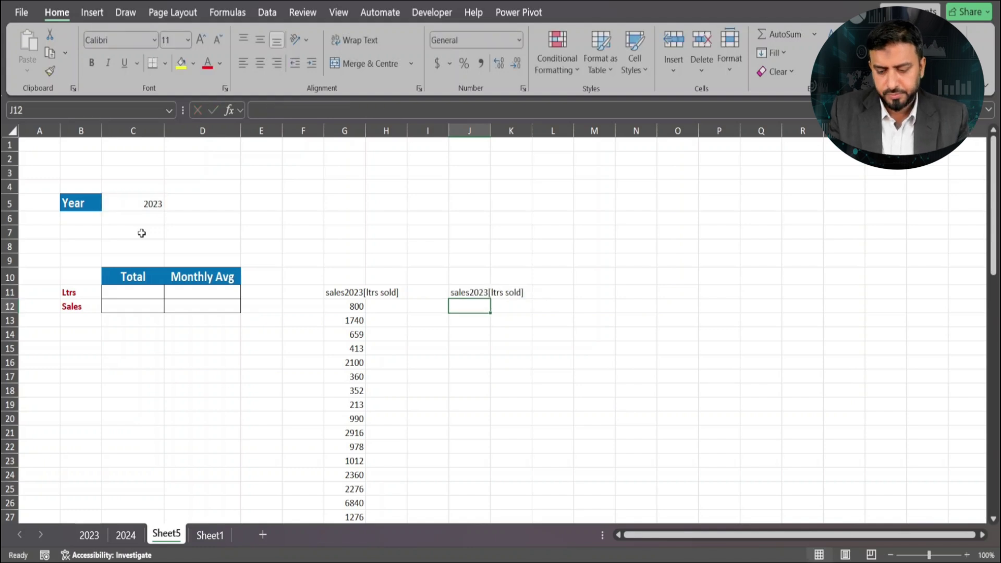
key(Up)
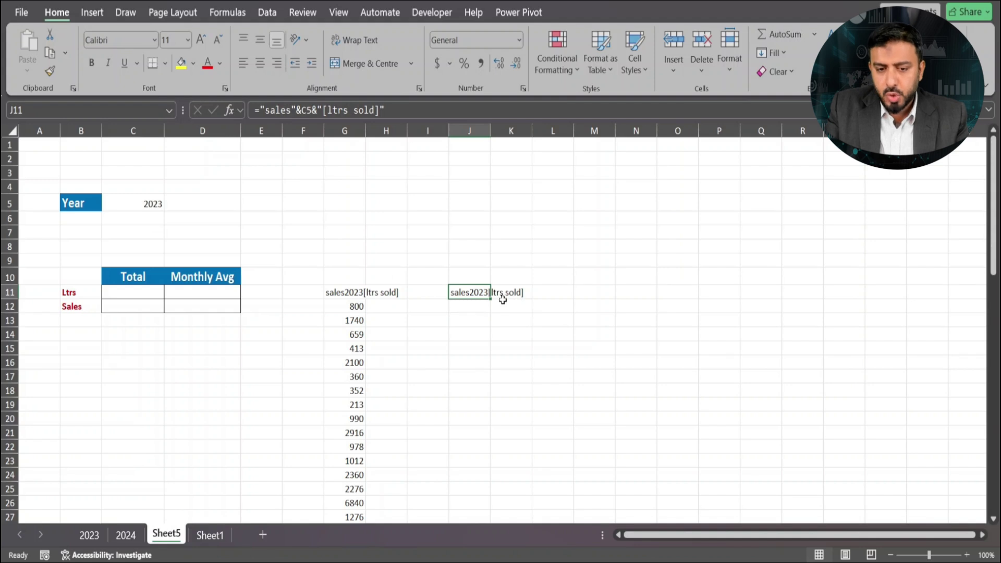
Step: Test the reference text in J11 by setting the year in C5 to 2024, to 2025, and back to 2023
click(351, 293)
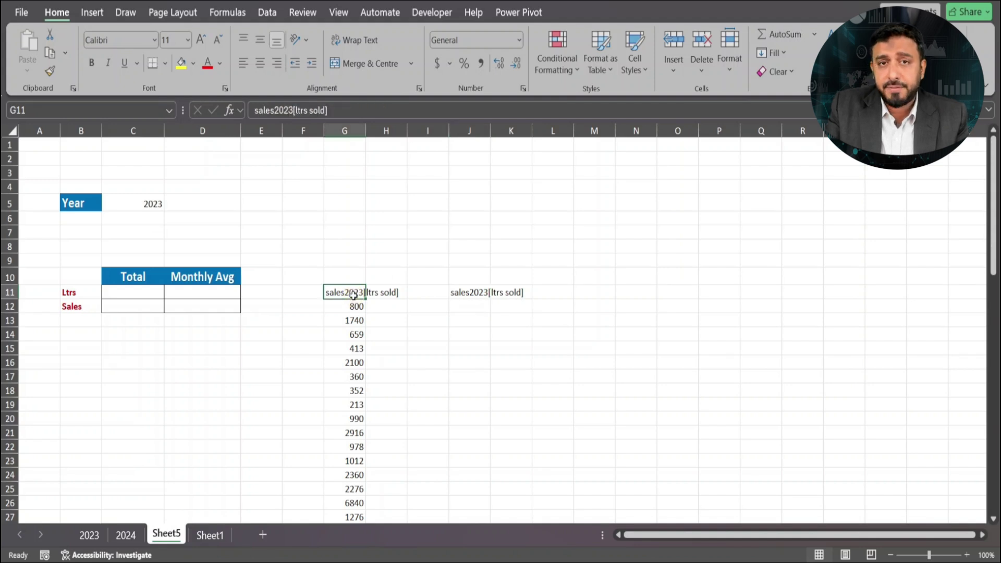
click(144, 200)
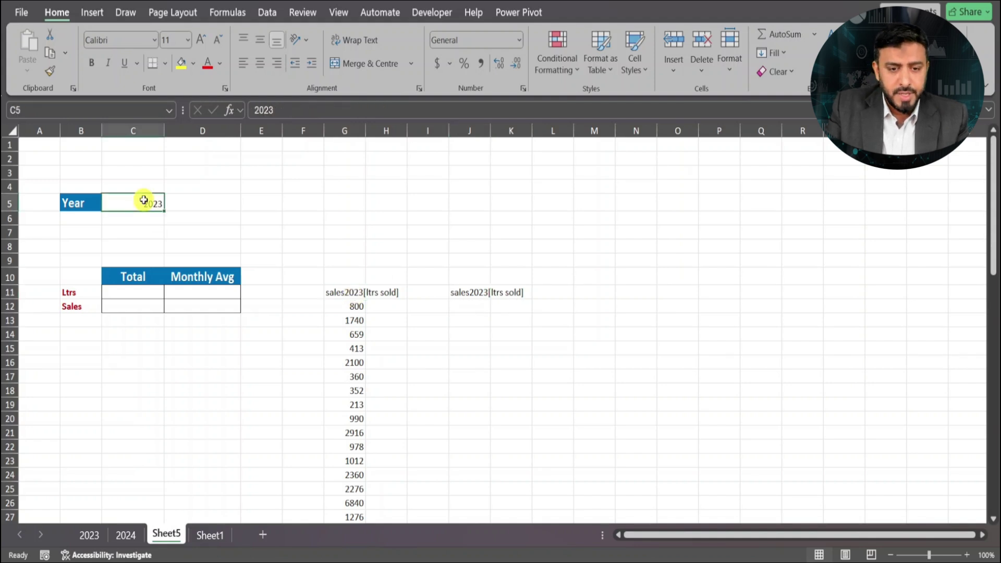
text(2024)
key(Return)
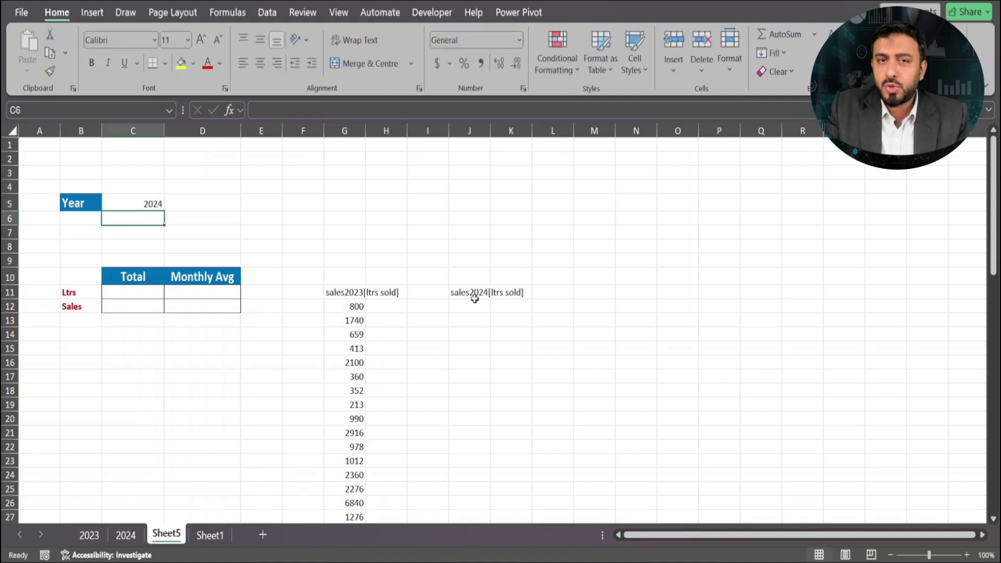
click(157, 207)
text(2025)
key(Return)
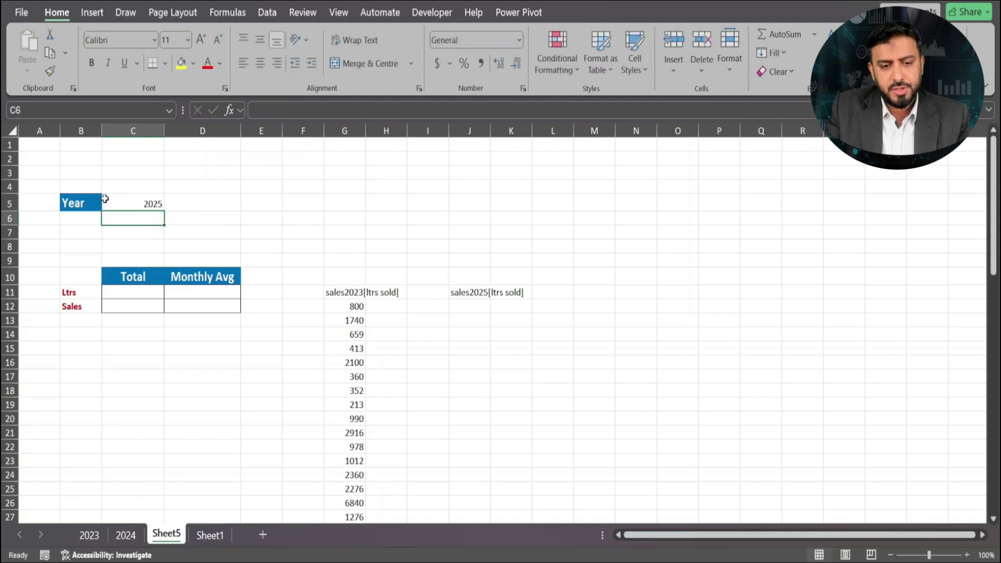
click(126, 198)
text(2023)
key(Return)
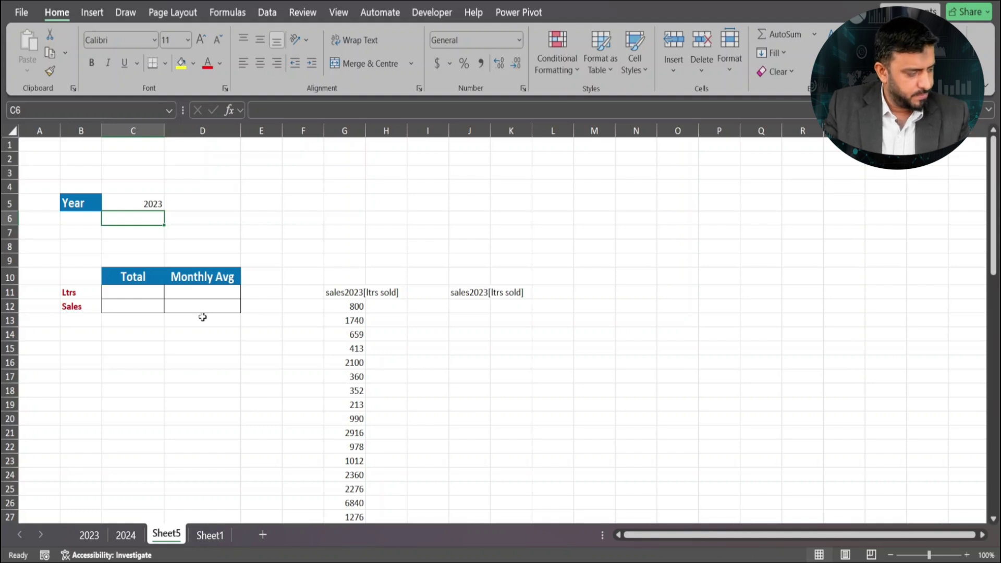
Step: Enter =INDIRECT(J11) in J12 to return the column named by the year-driven reference text
click(484, 308)
text(=indire)
key(Tab)
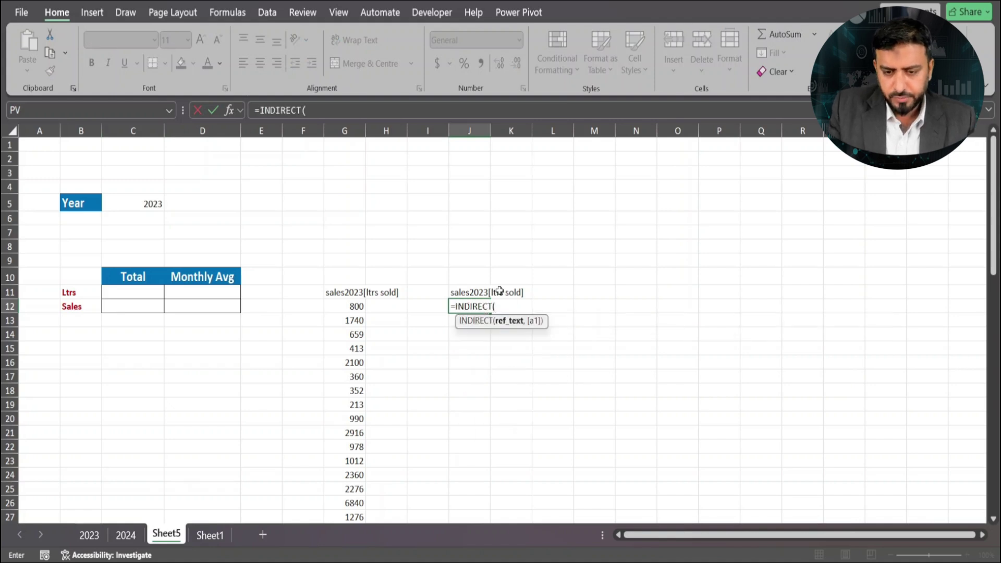
click(460, 291)
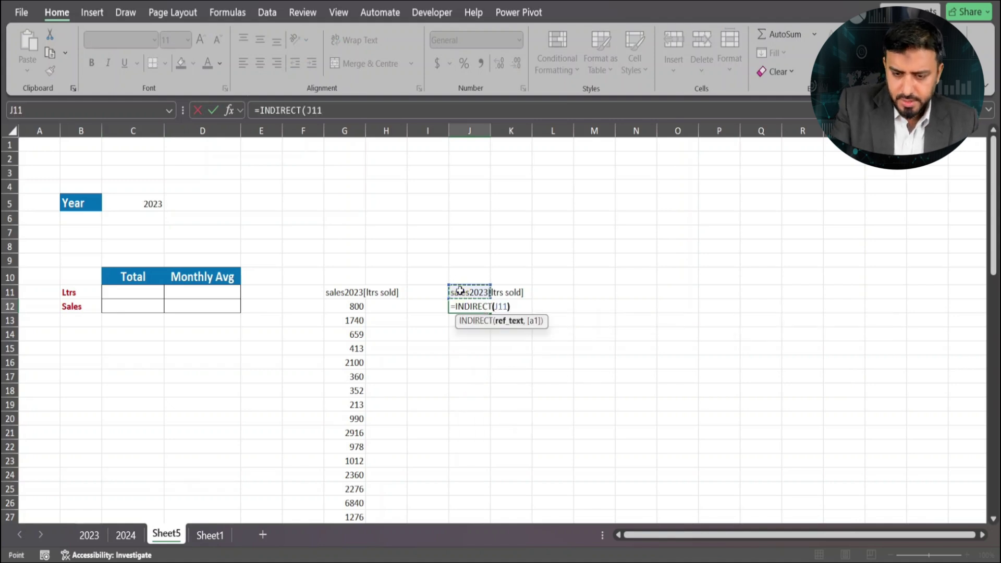
text())
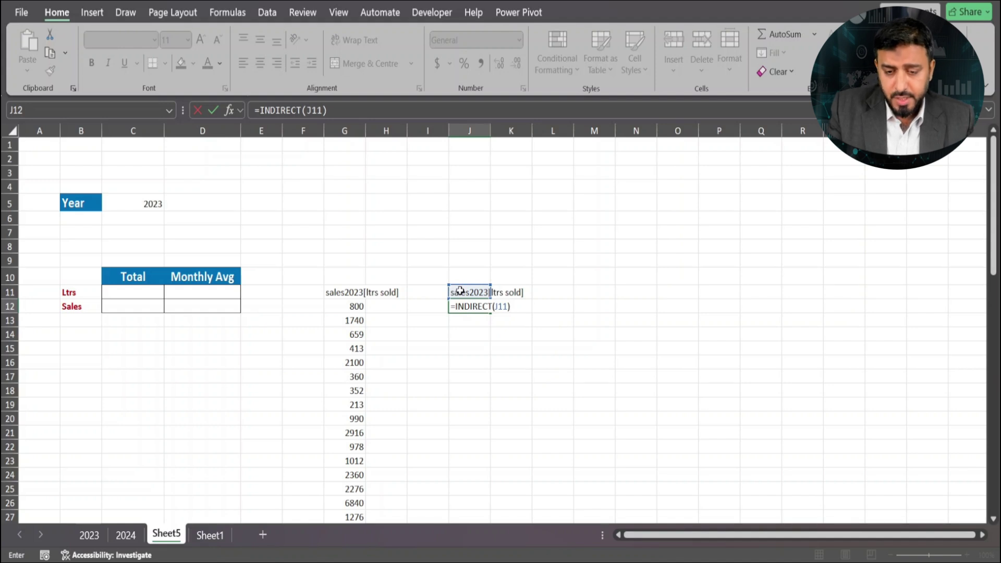
key(Return)
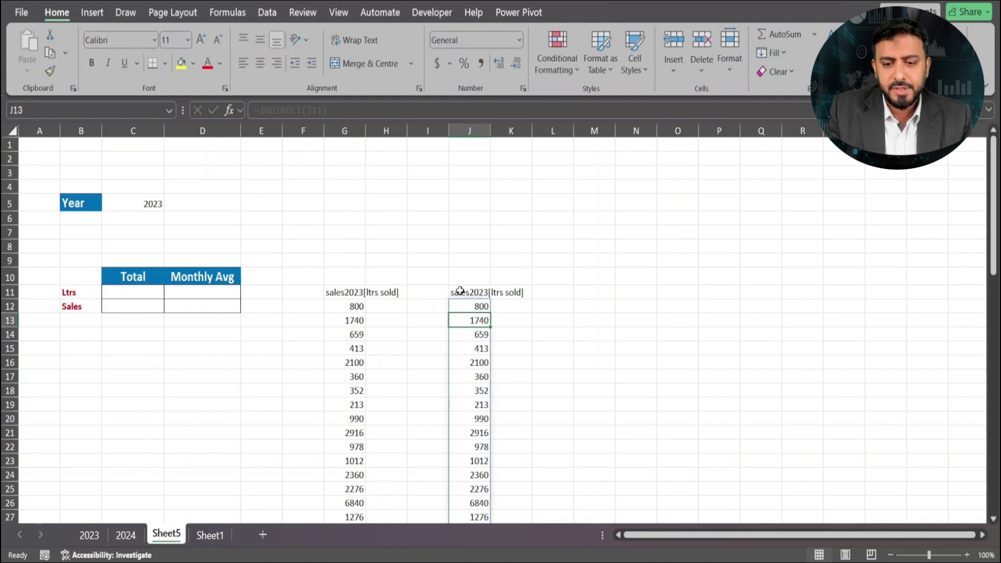
Step: Wrap the J12 formula in SUM so it reads =SUM(INDIRECT(J11)) and totals the litres sold
key(Up)
key(F2)
key(Home)
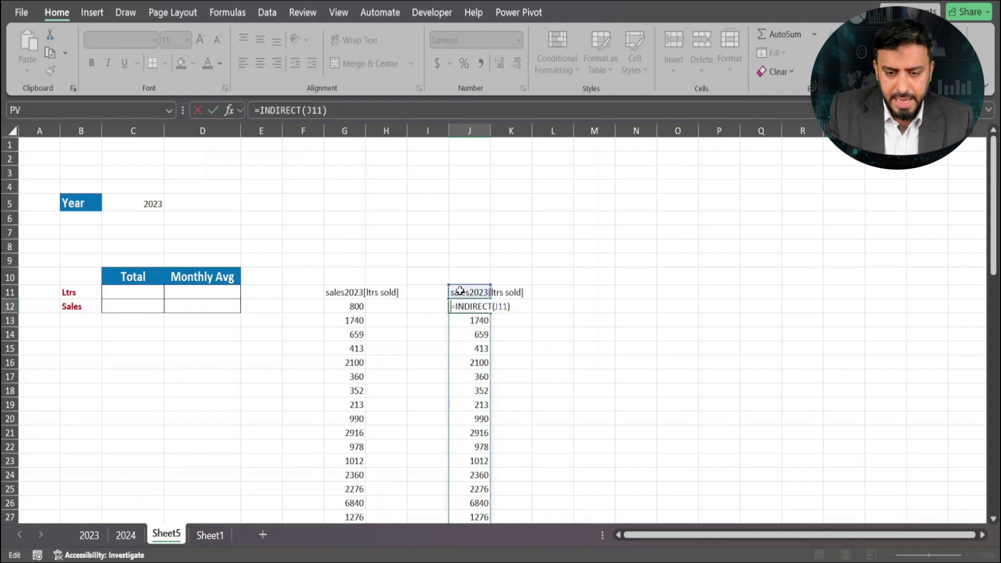
text(SUm()
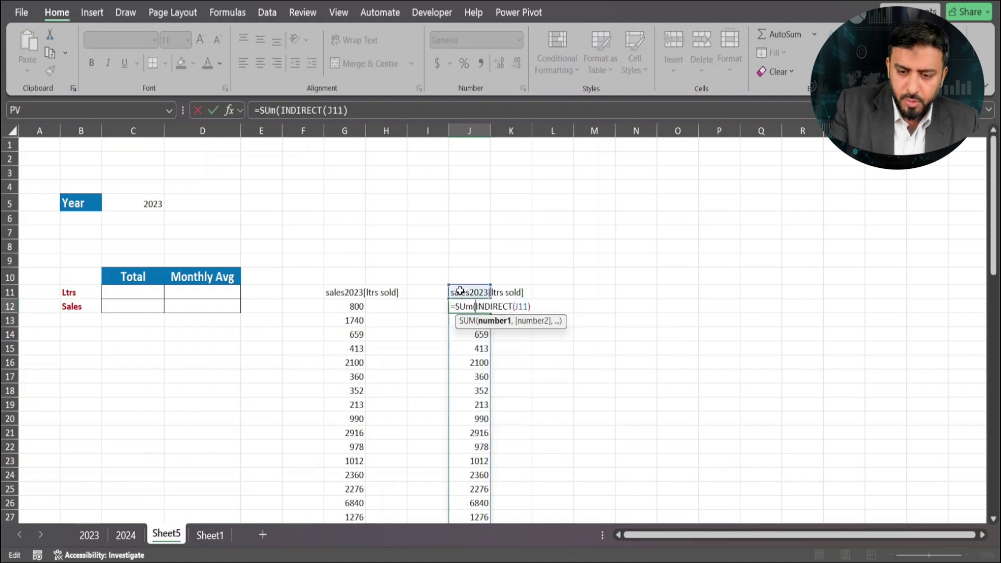
key(BackSpace)
key(BackSpace)
key(BackSpace)
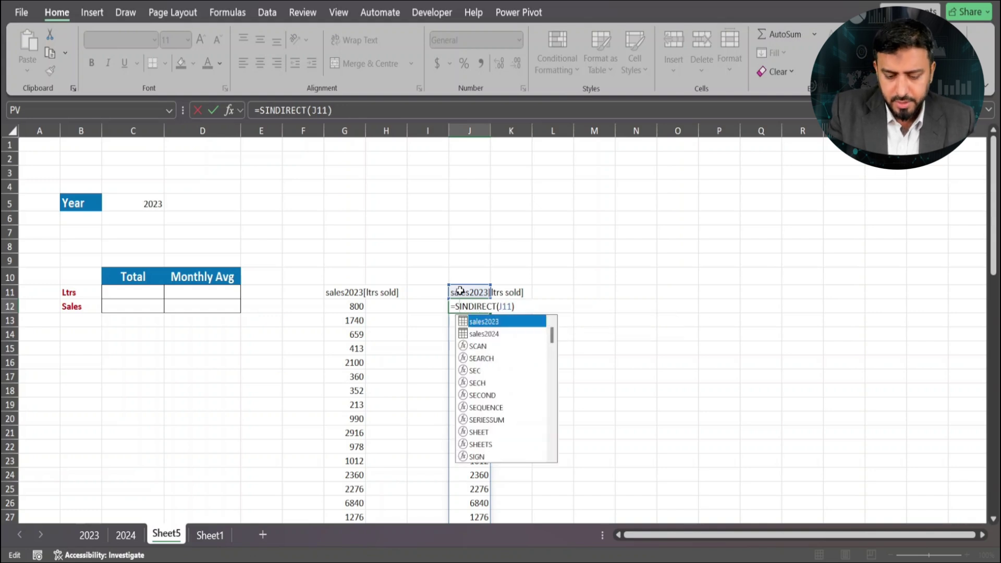
text(um)
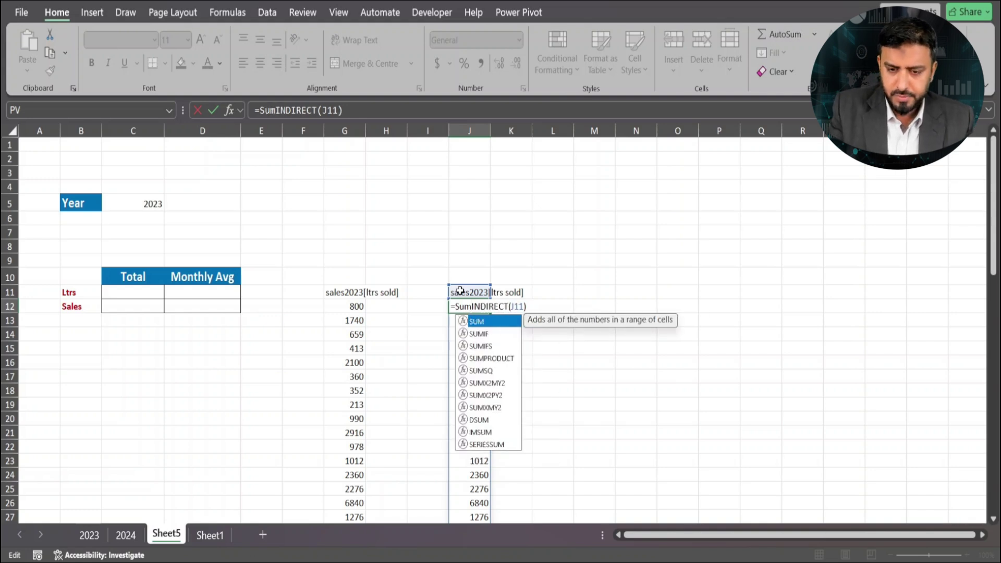
text(()
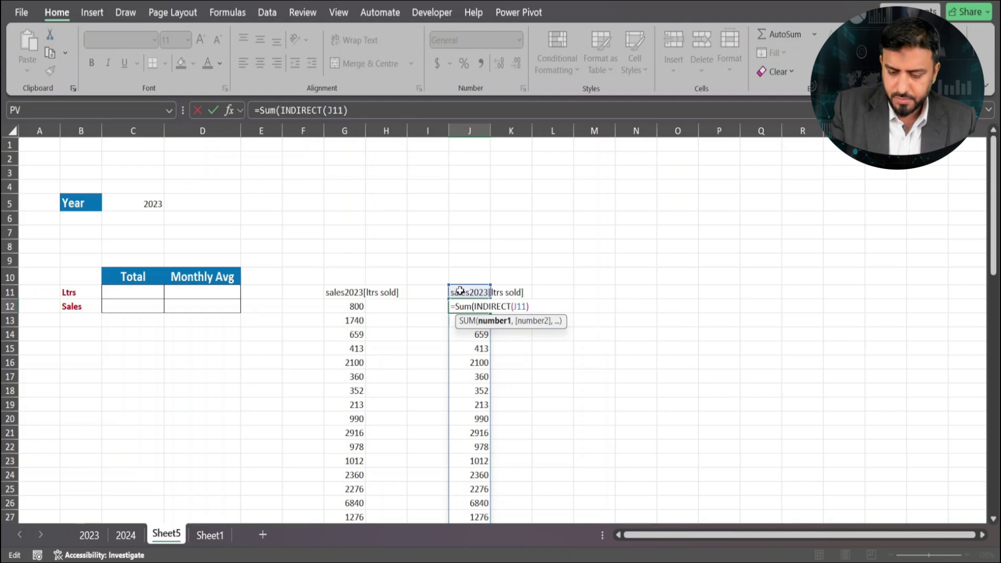
text())
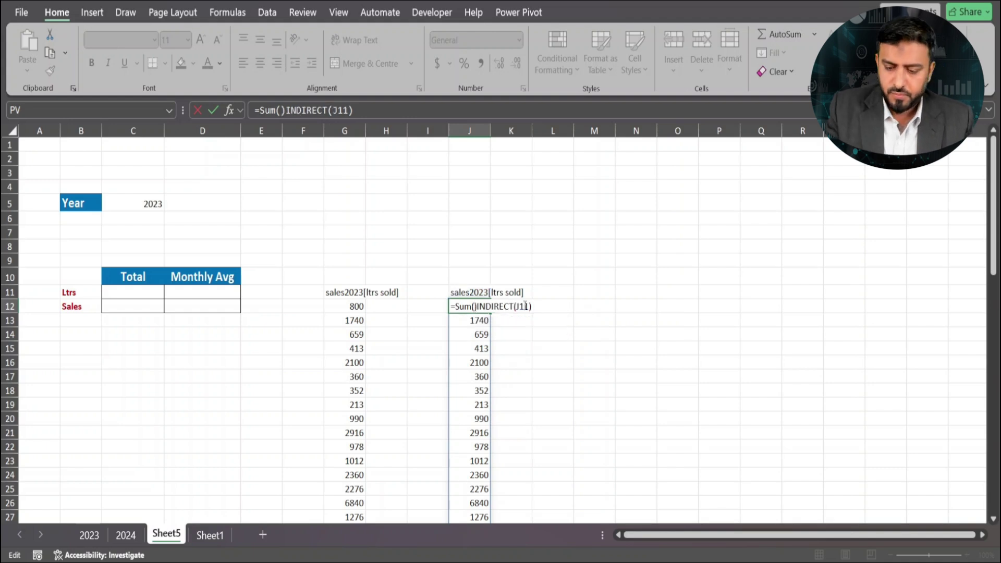
key(BackSpace)
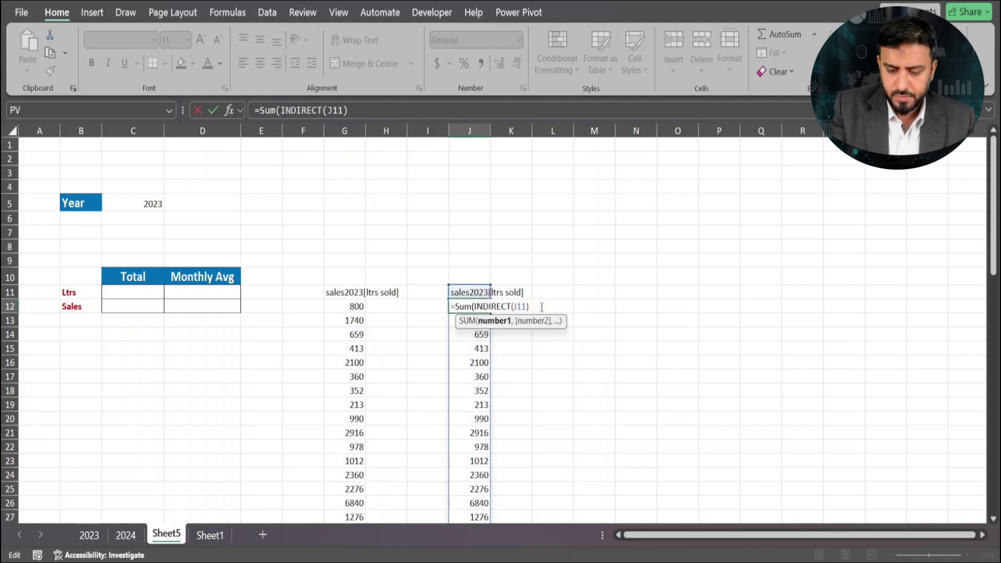
text())
key(Return)
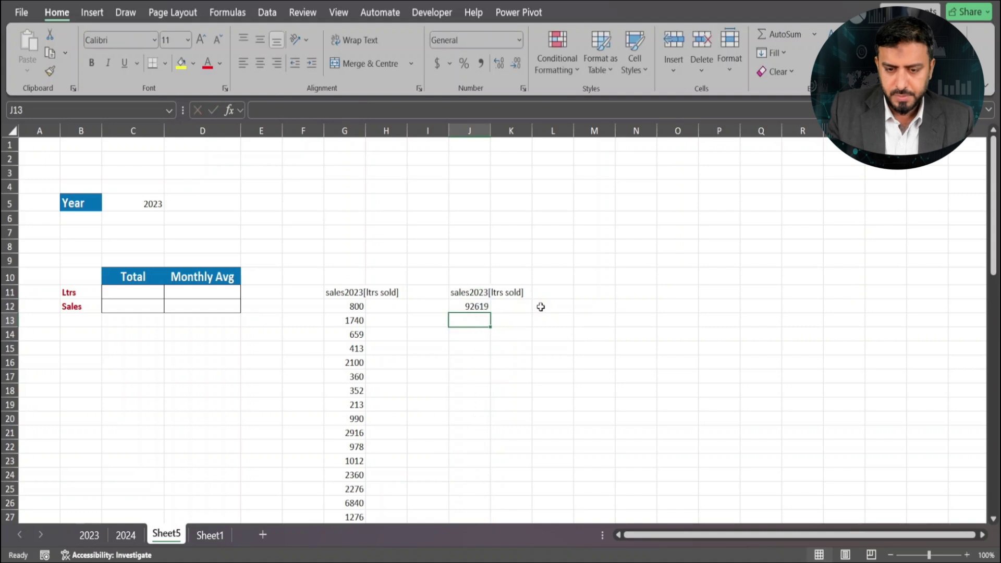
click(465, 308)
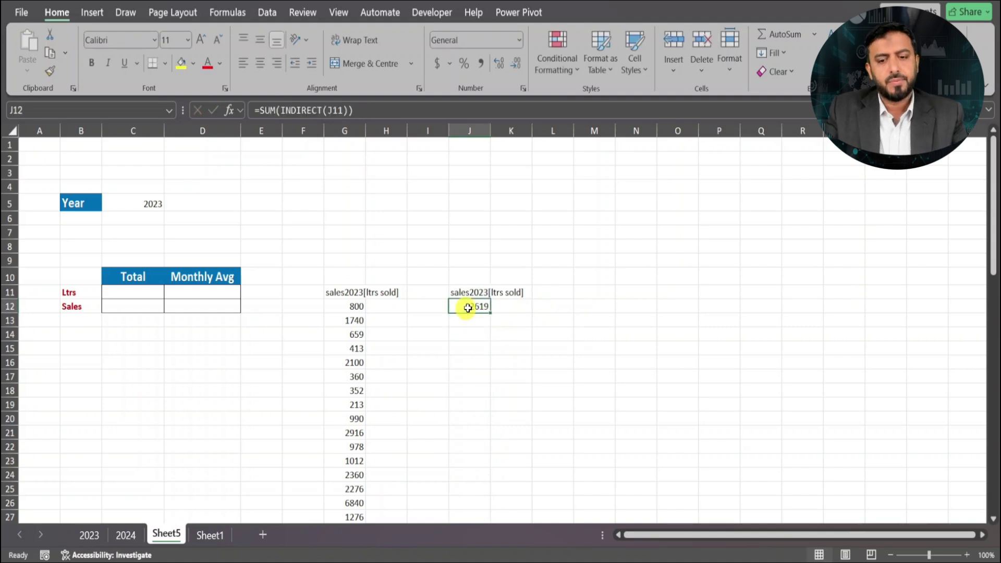
Step: Enter ="sales"&C5&"[ltrs sold]" in C11, the Ltrs total cell, referencing the year cell
click(129, 290)
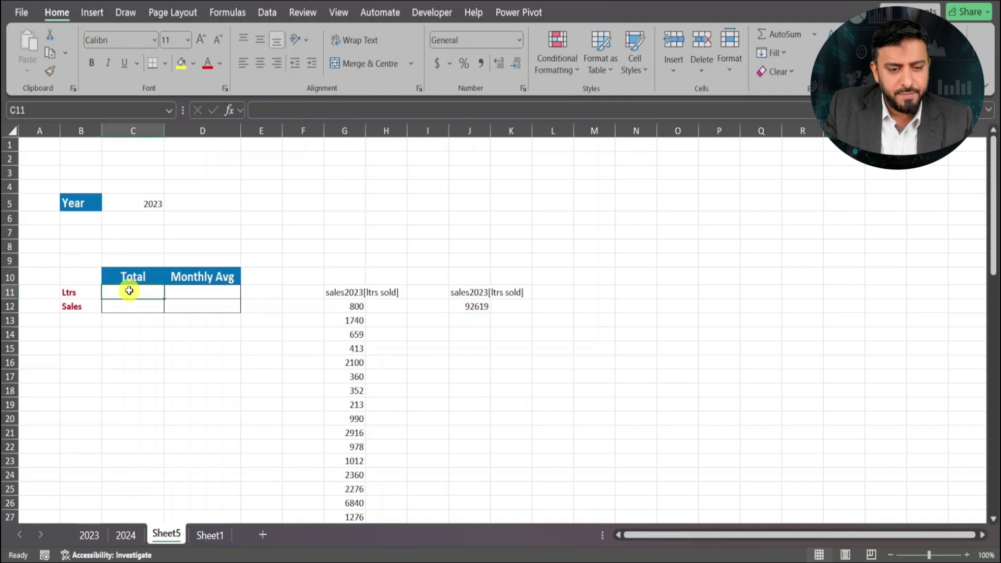
text(=sum)
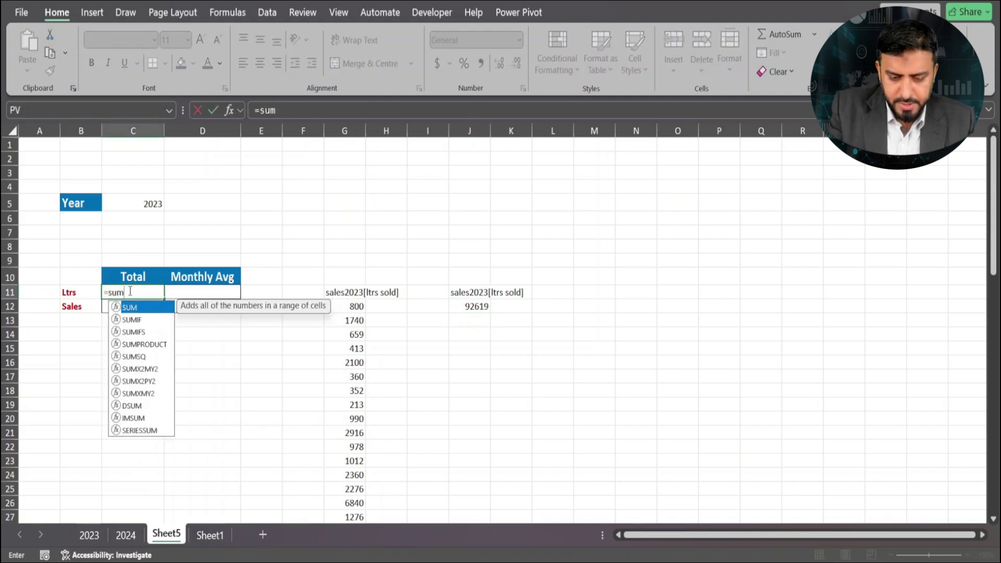
key(BackSpace)
key(BackSpace)
key(BackSpace)
key(BackSpace)
text(=)
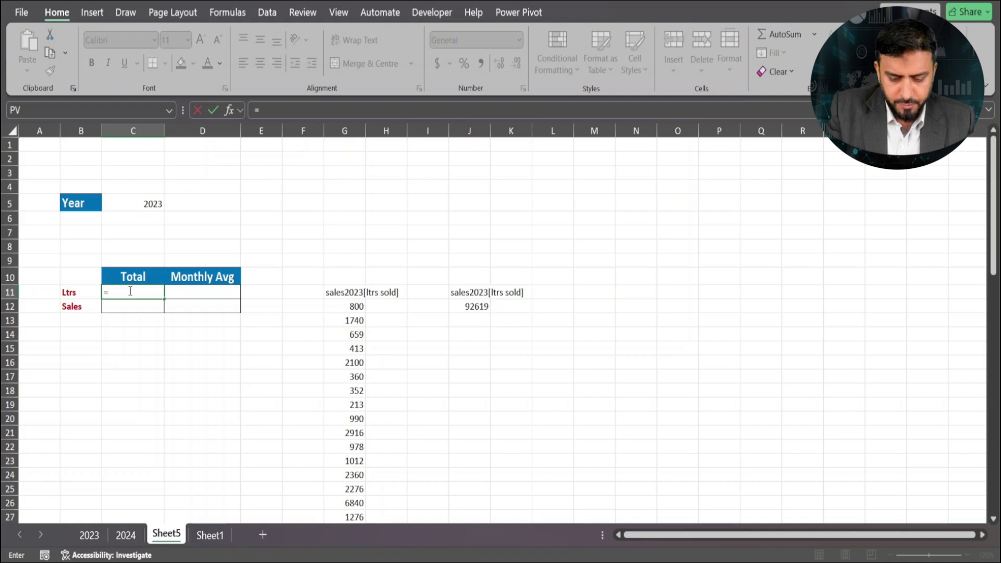
text("sales")
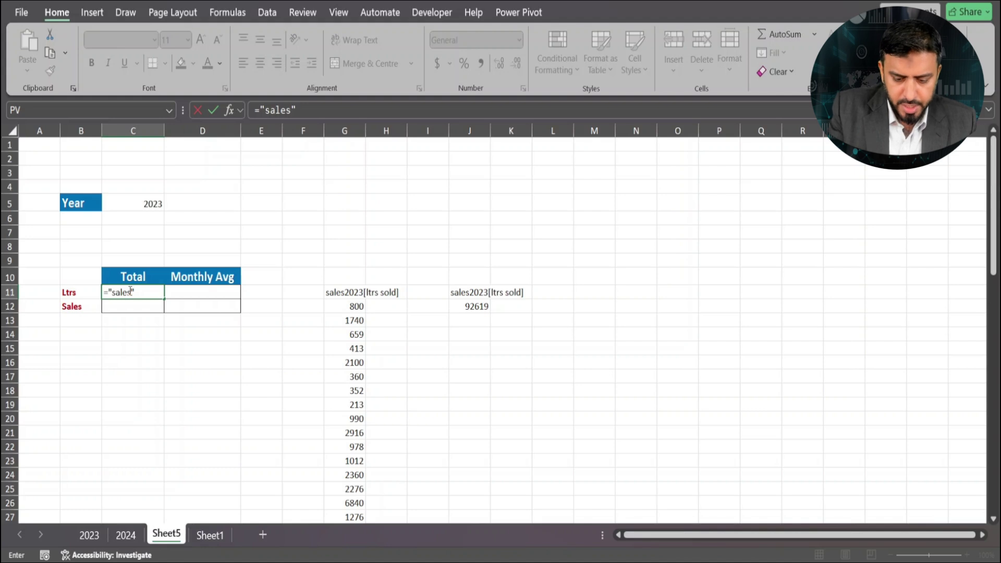
text(&)
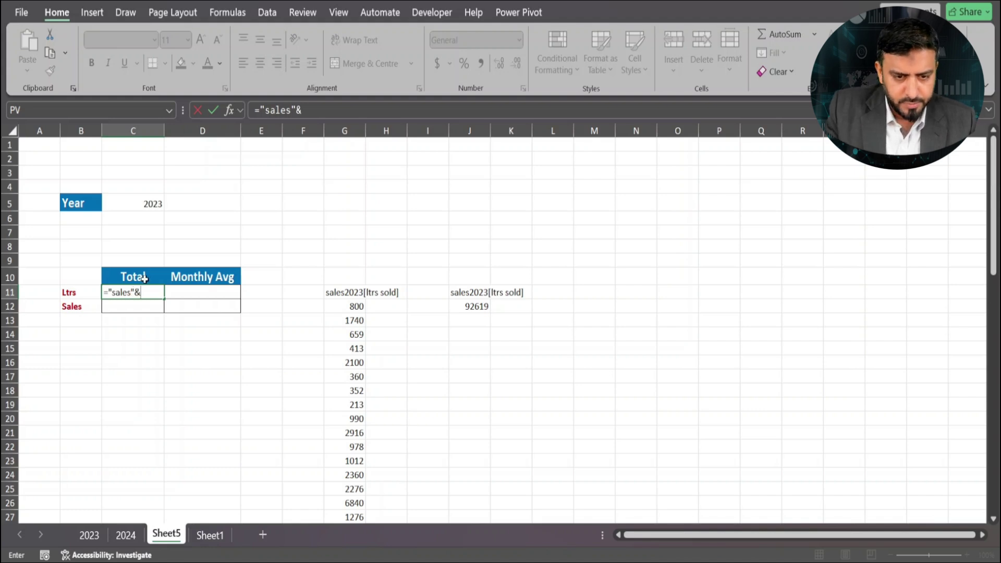
click(150, 206)
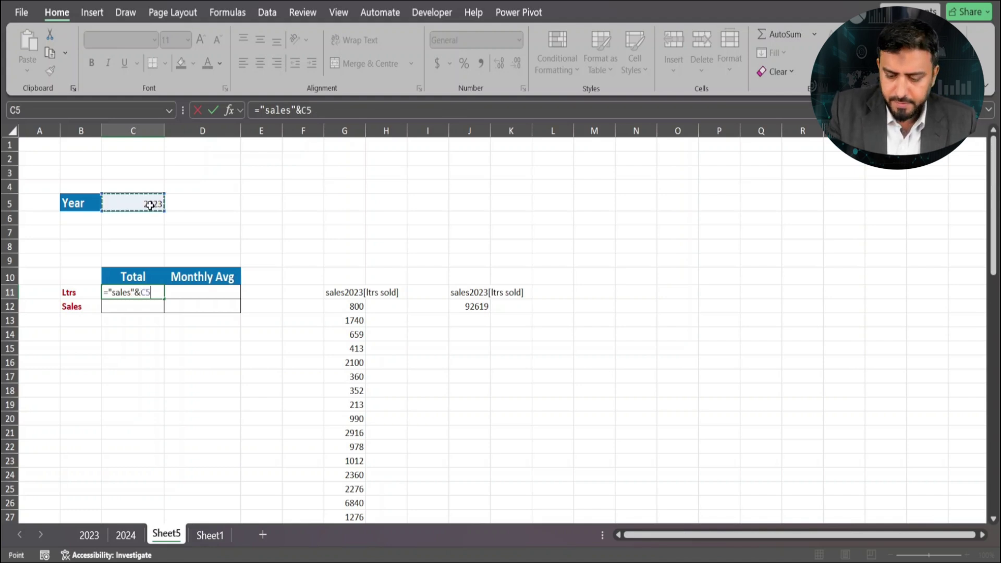
text(&)
text("[sa)
text(l)
key(BackSpace)
key(BackSpace)
key(BackSpace)
text(ltrs sold])
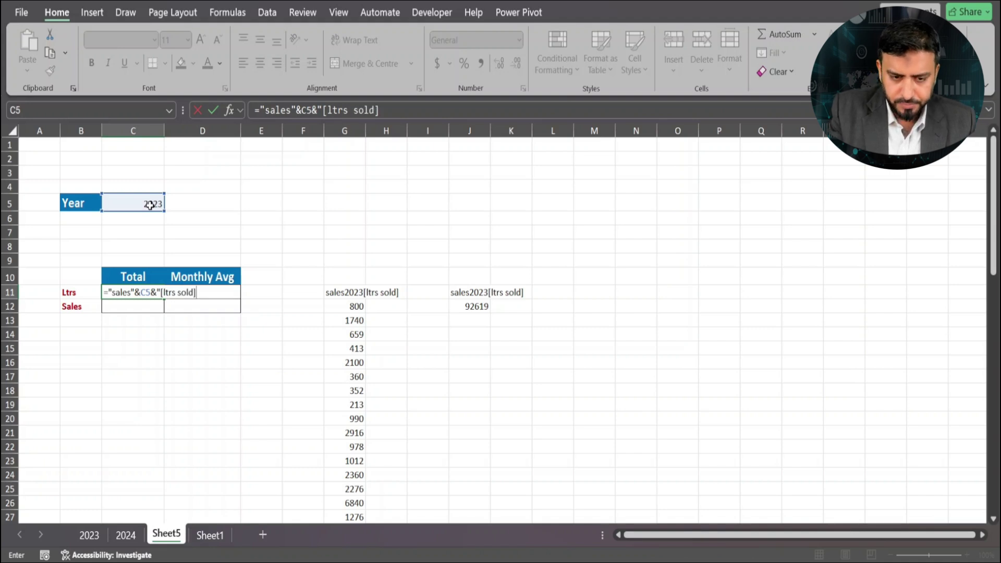
text(")
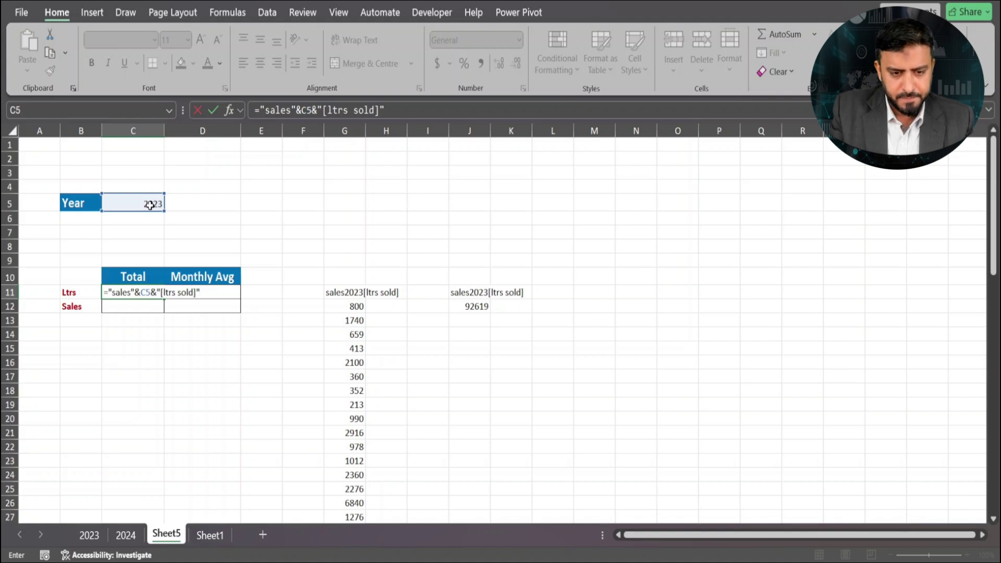
key(Return)
Step: Wrap the C11 reference text in INDIRECT so it reads =INDIRECT("sales"&C5&"[ltrs sold]")
key(Up)
key(F2)
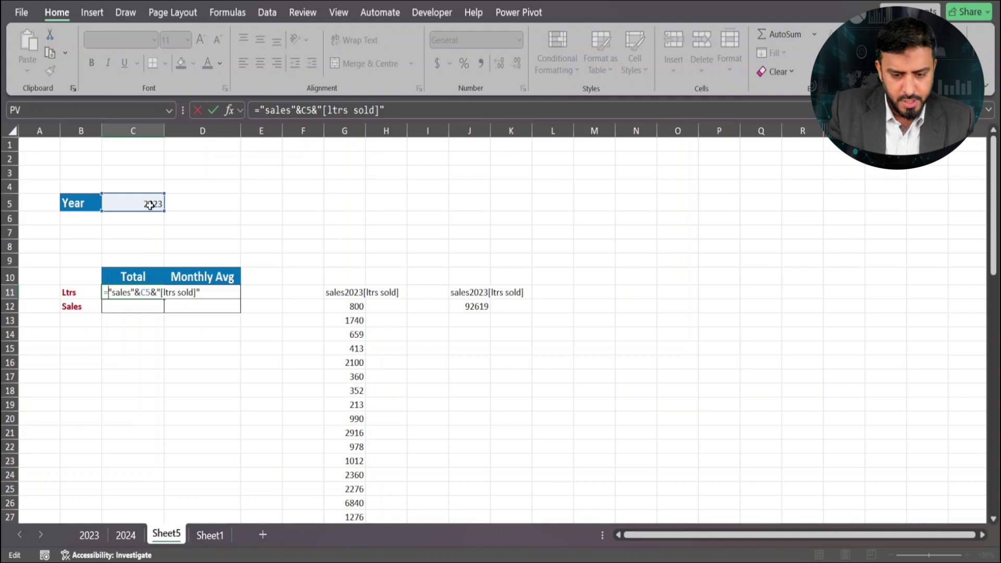
text(indirect)
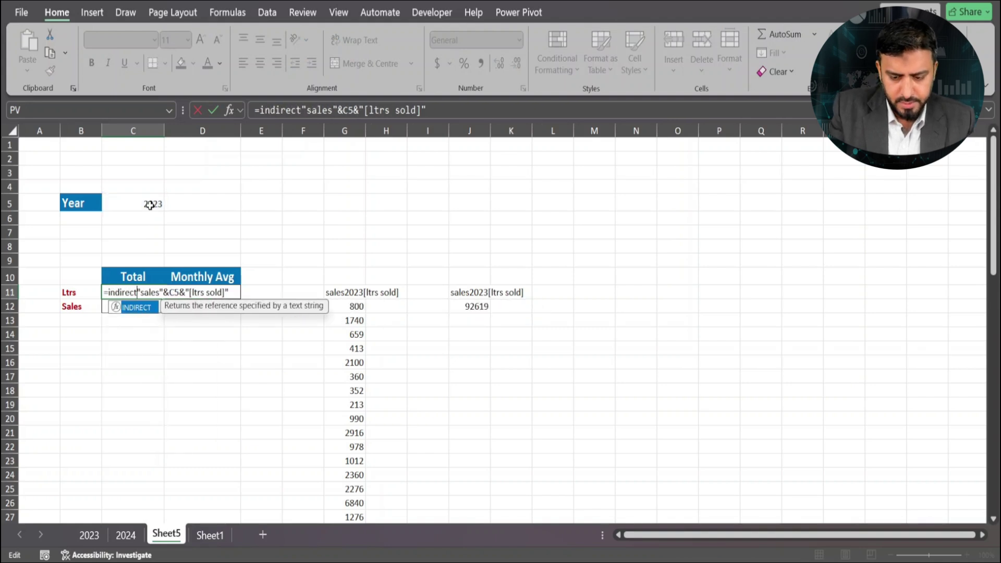
text(()
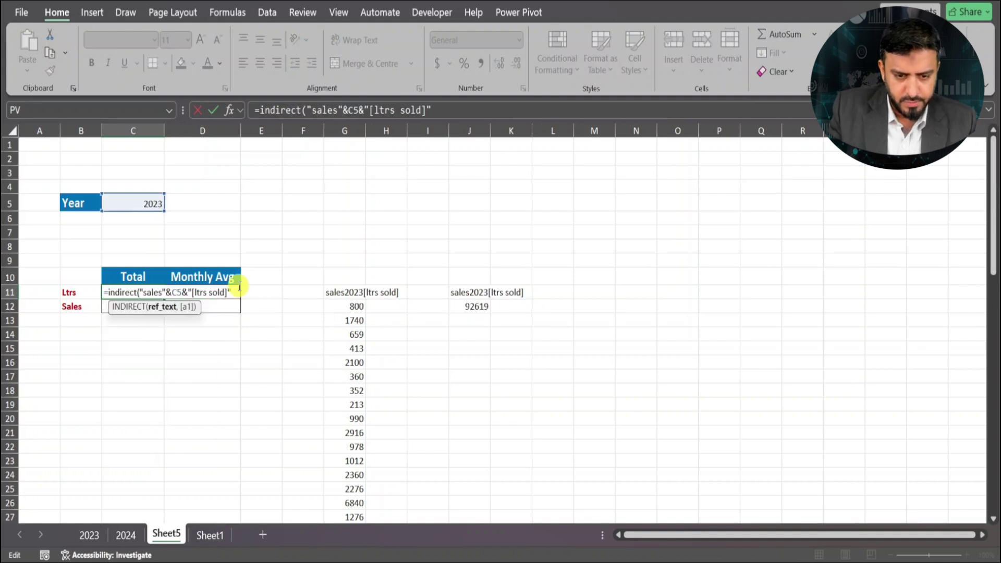
text())
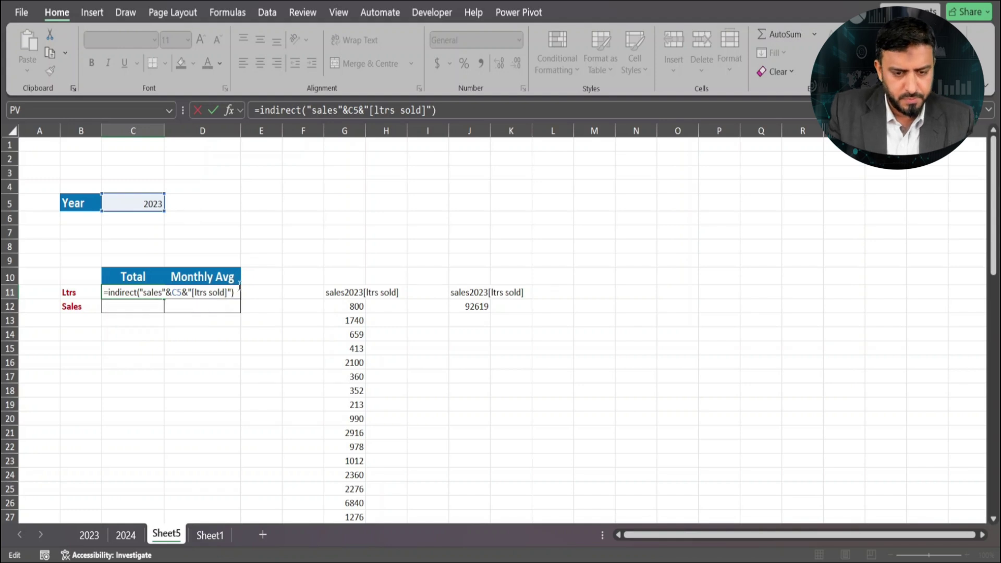
key(Return)
Step: Wrap the C11 formula in SUM so it reads =SUM(INDIRECT("sales"&C5&"[ltrs sold]"))
key(Up)
key(F2)
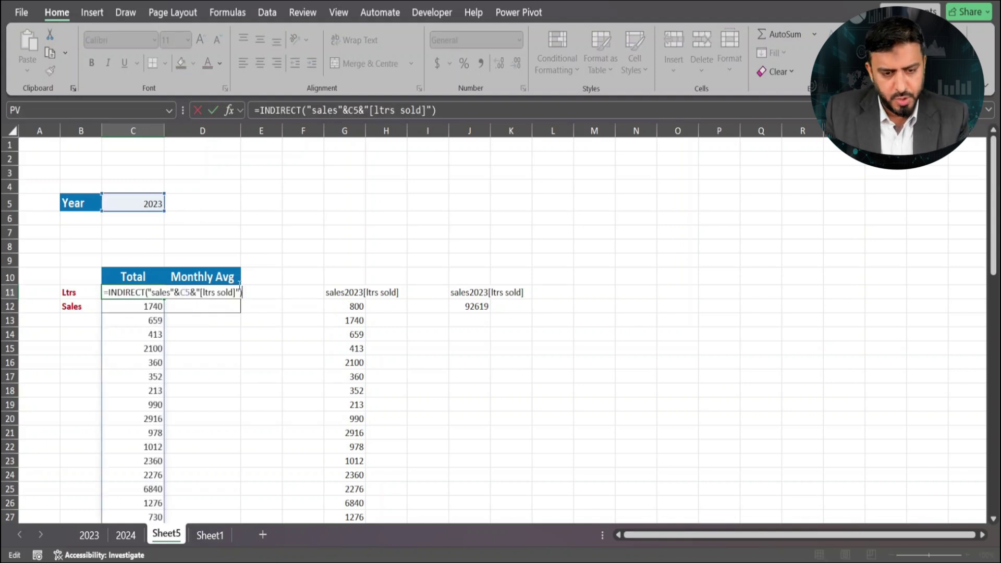
key(Left)
key(Left)
key(Left)
key(Left)
key(Left)
key(Left)
key(Left)
key(Left)
key(Left)
key(Left)
key(Left)
key(Left)
key(Left)
key(Left)
key(Left)
key(Left)
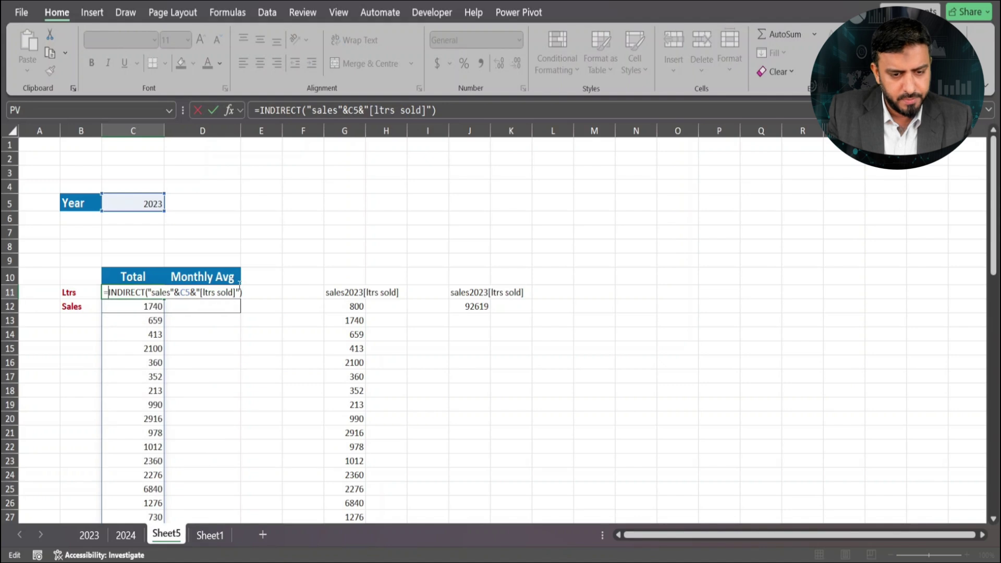
text(sum()
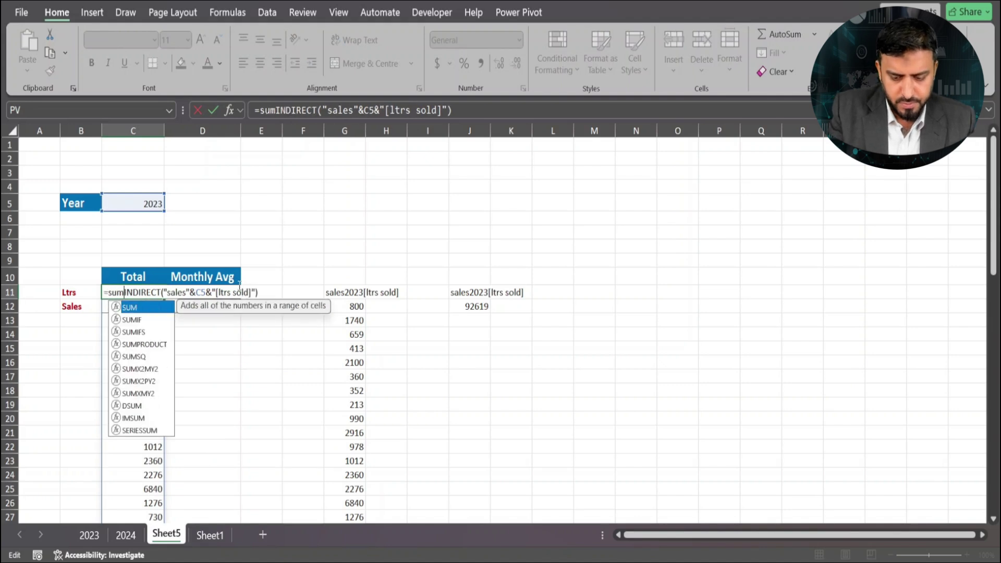
click(277, 292)
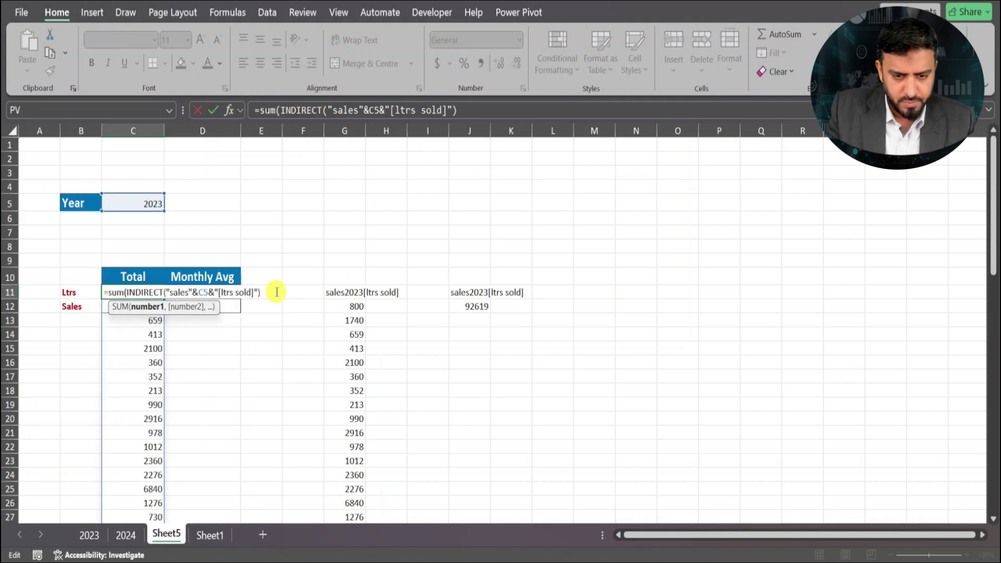
text())
key(Return)
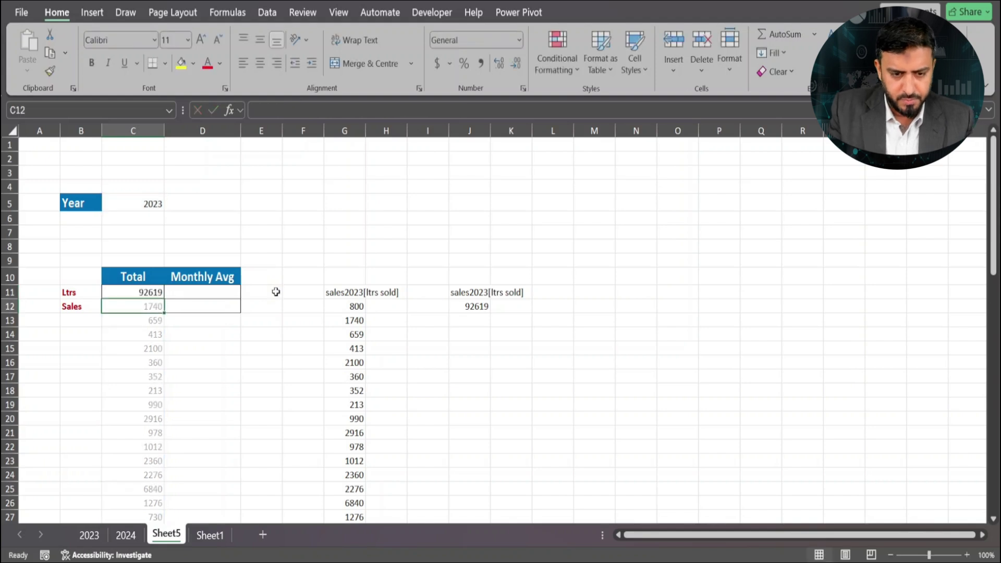
click(156, 305)
text(=sale)
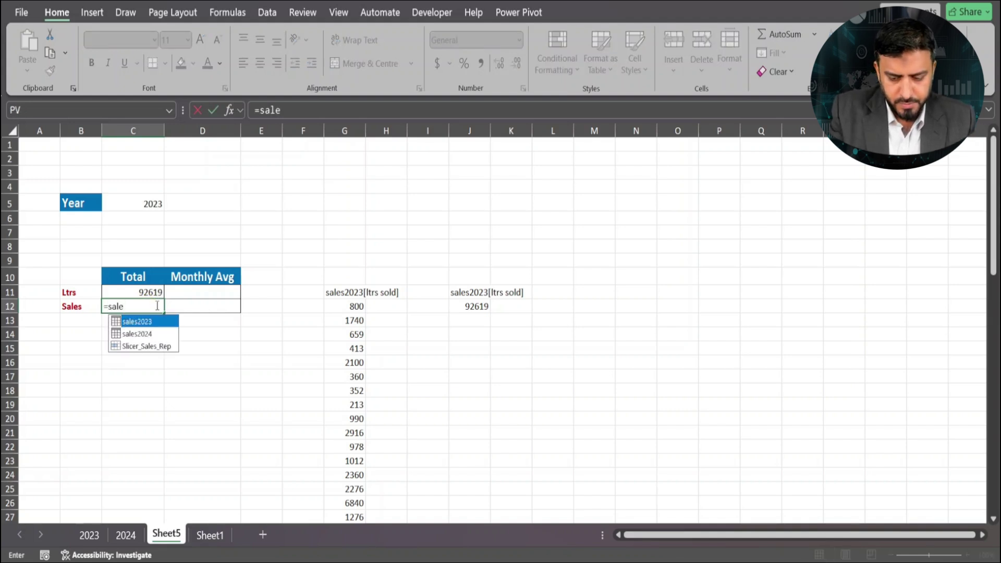
key(Escape)
key(Escape)
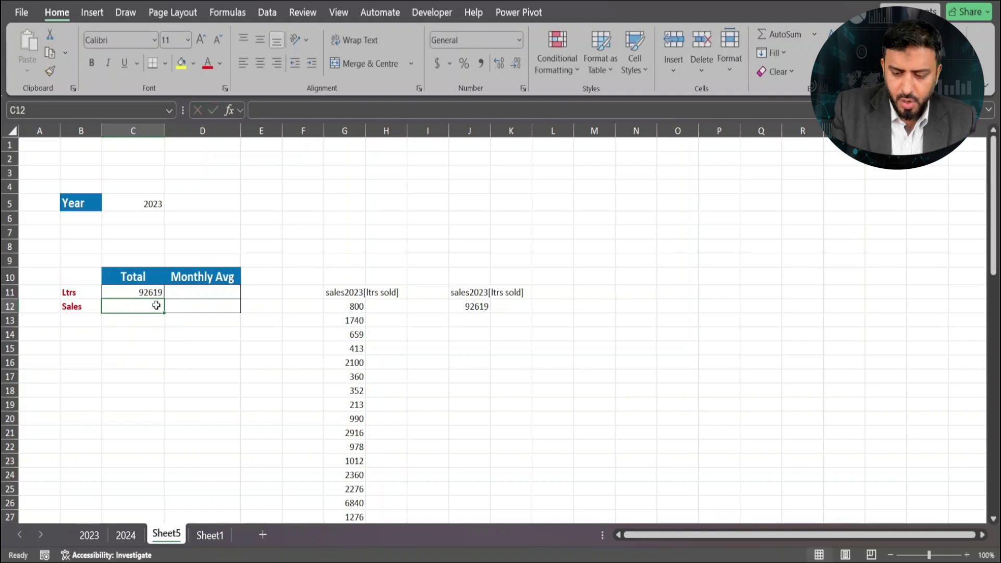
text(Sale)
key(Escape)
Step: Enter ="sales"&C5&"[sales]" in C12, the Sales total cell, and check the sales column name on the 2023 sheet
text(=sa)
key(BackSpace)
key(BackSpace)
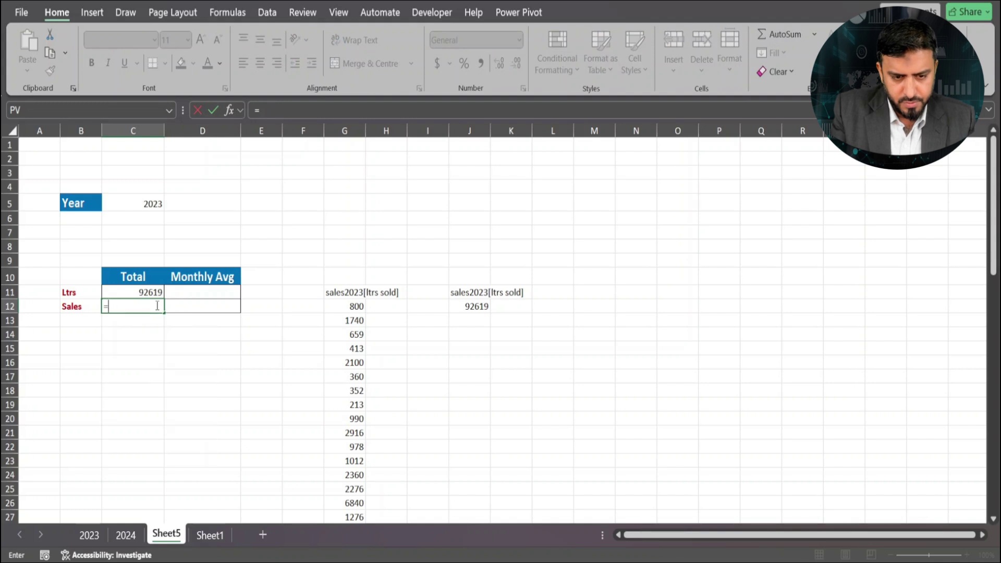
text("sales)
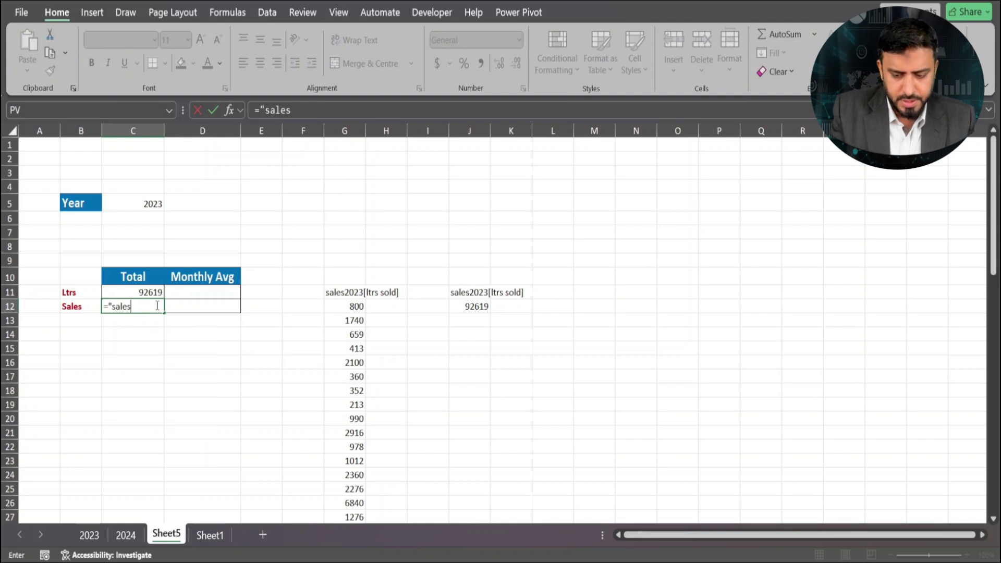
text("&)
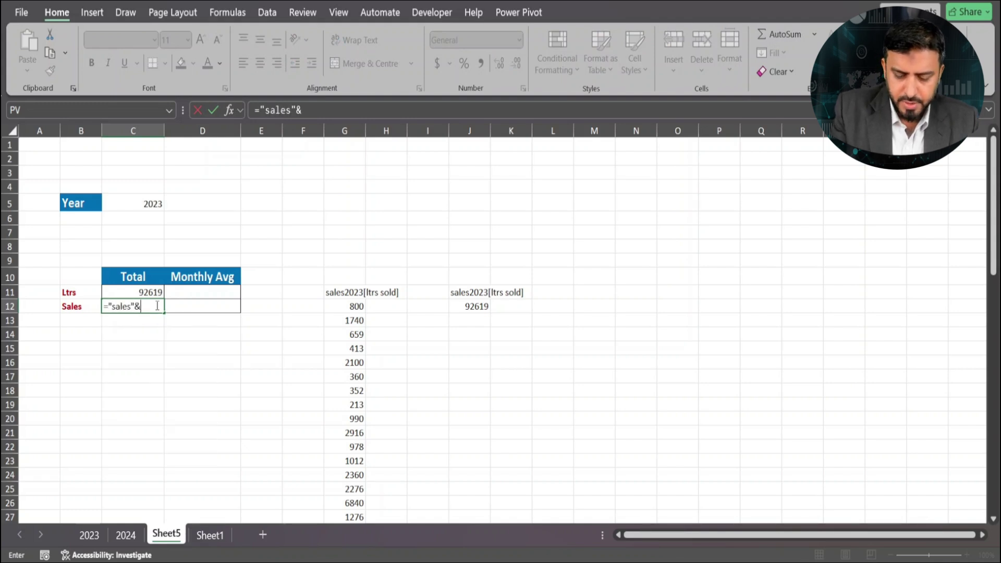
click(142, 205)
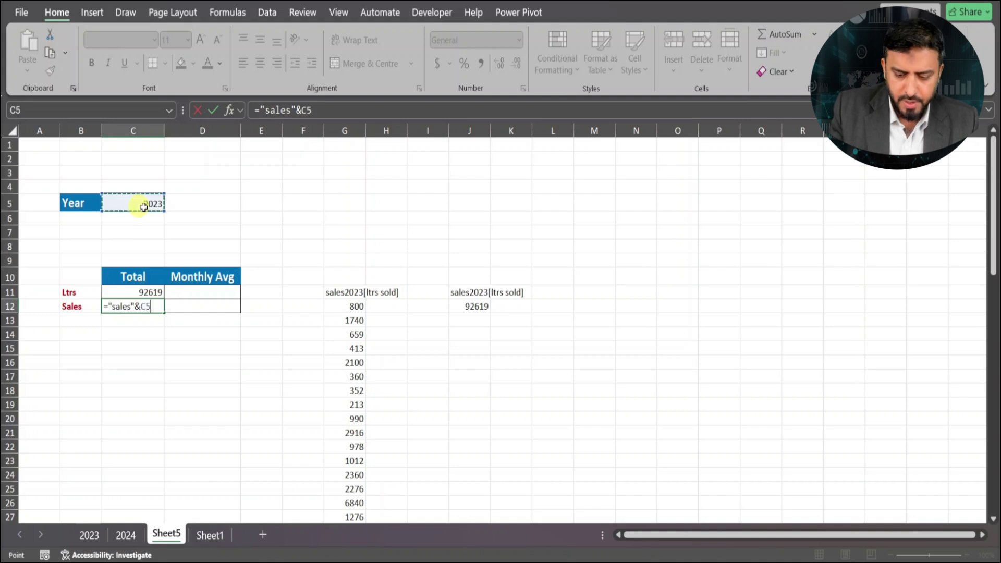
text(")
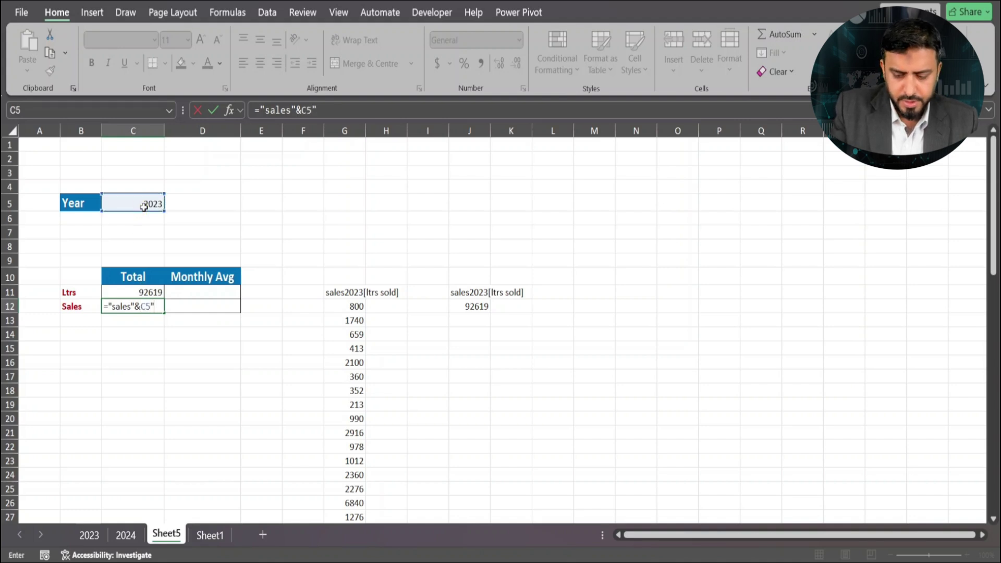
text(&)
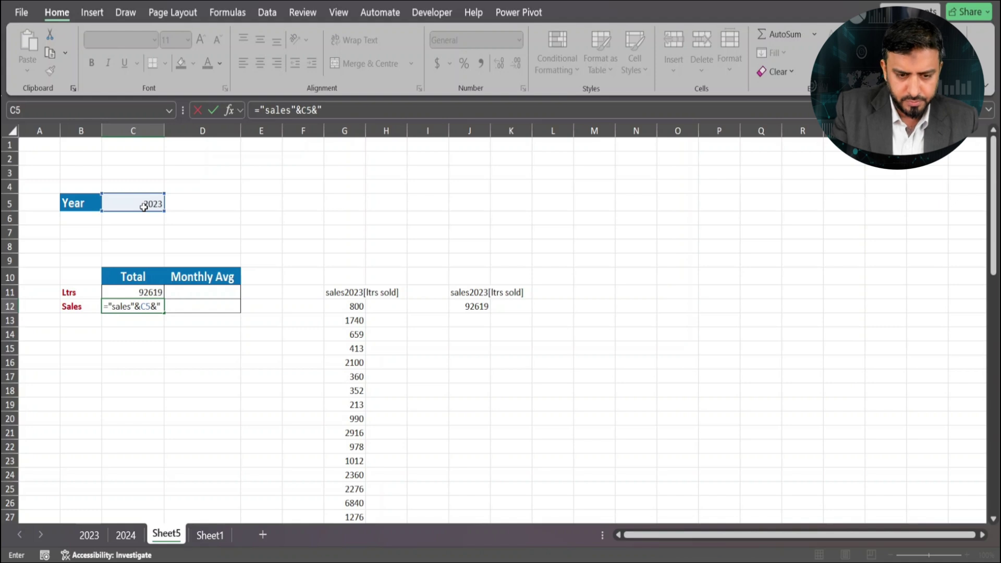
text("sal)
key(BackSpace)
key(BackSpace)
key(BackSpace)
text([sales)
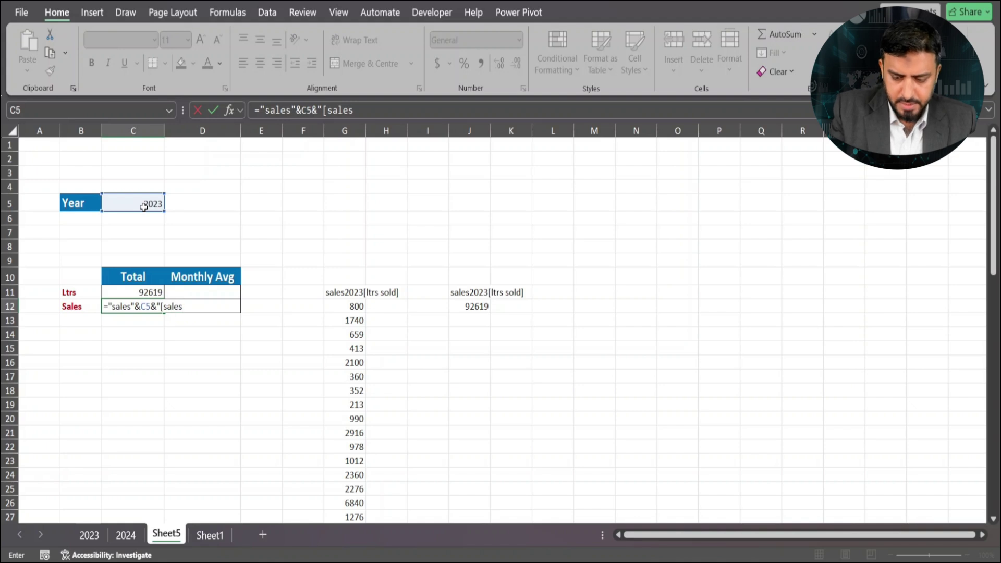
text(})
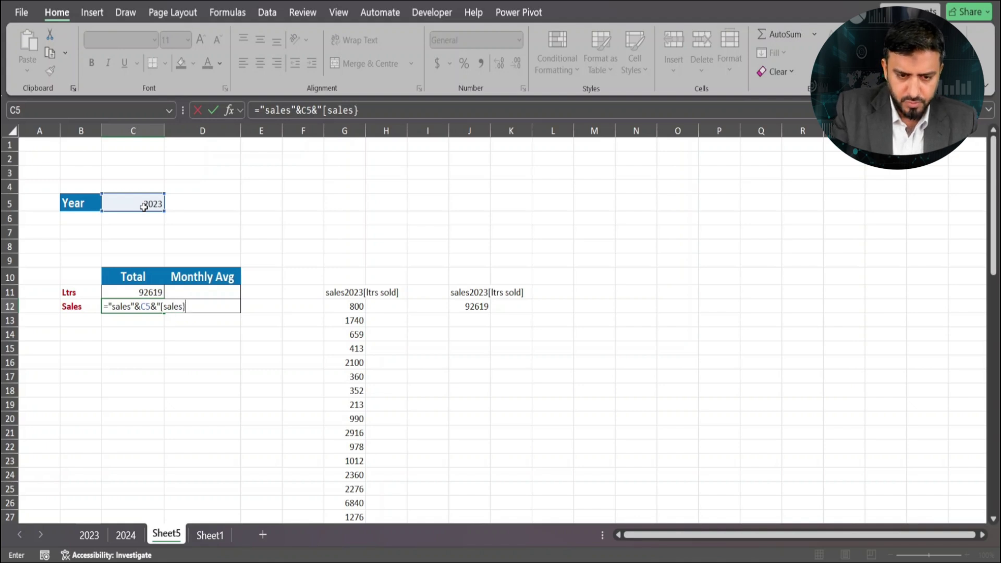
key(BackSpace)
text(])
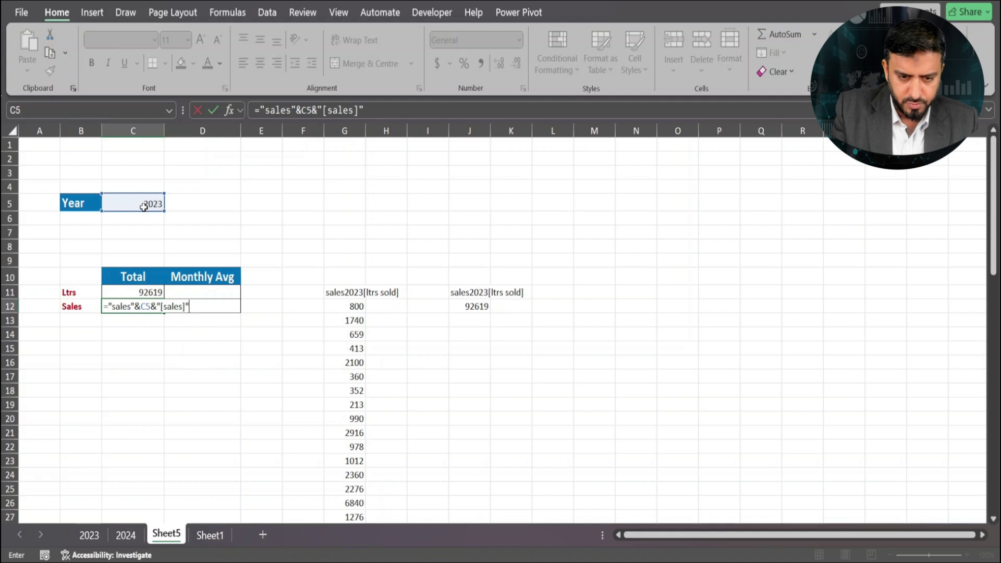
key(Return)
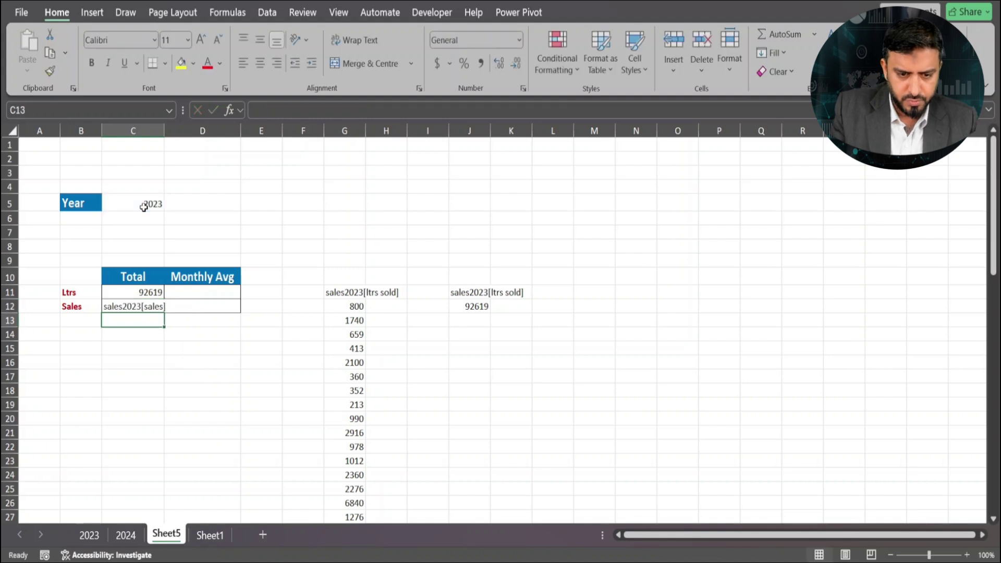
click(89, 533)
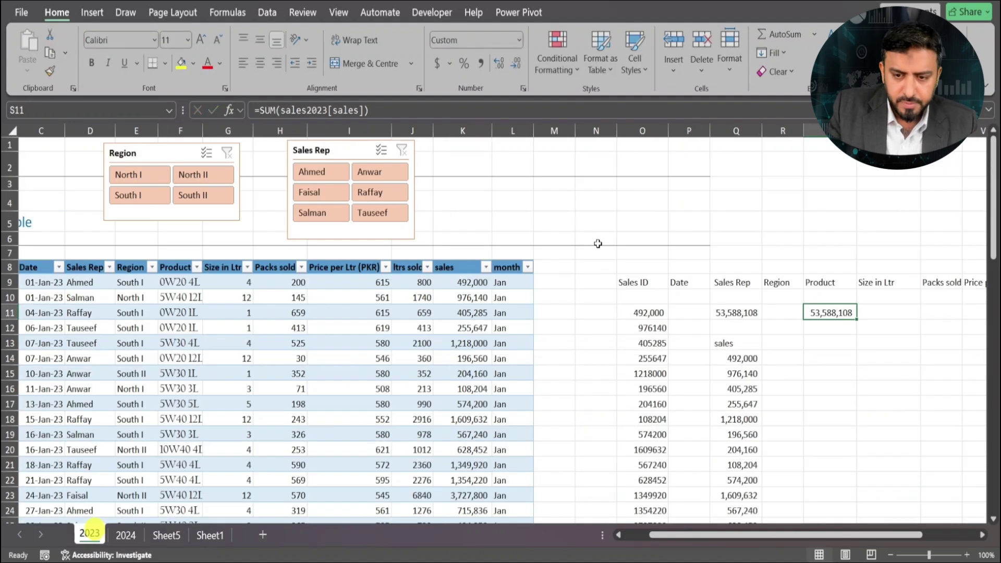
click(180, 535)
Step: Wrap the C12 reference text in INDIRECT so it reads =INDIRECT("sales"&C5&"[sales]")
double_click(135, 305)
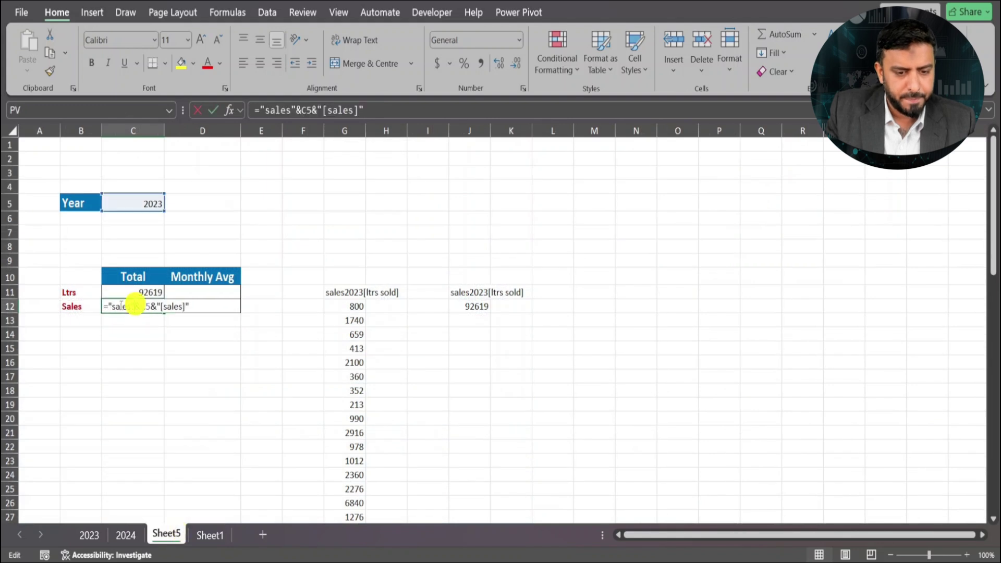
click(107, 306)
key(BackSpace)
text(indire)
key(BackSpace)
key(BackSpace)
key(BackSpace)
key(BackSpace)
key(BackSpace)
key(BackSpace)
text(=i)
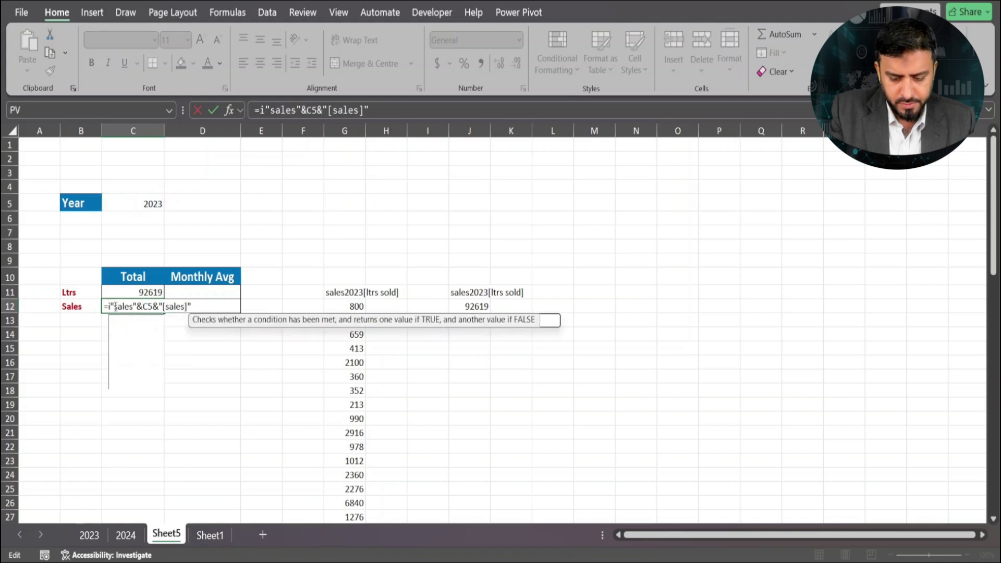
text(ndirect)
key(Tab)
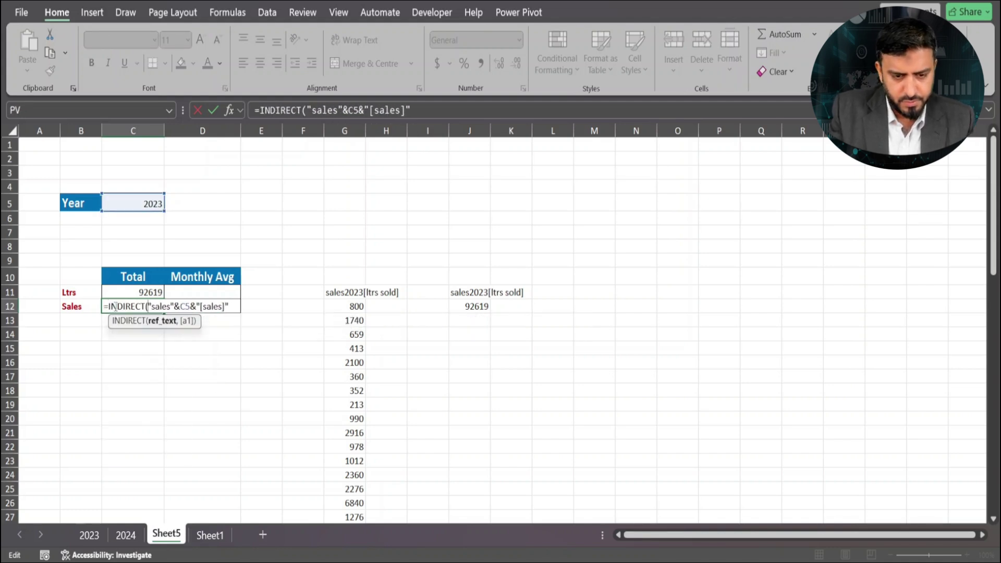
click(234, 306)
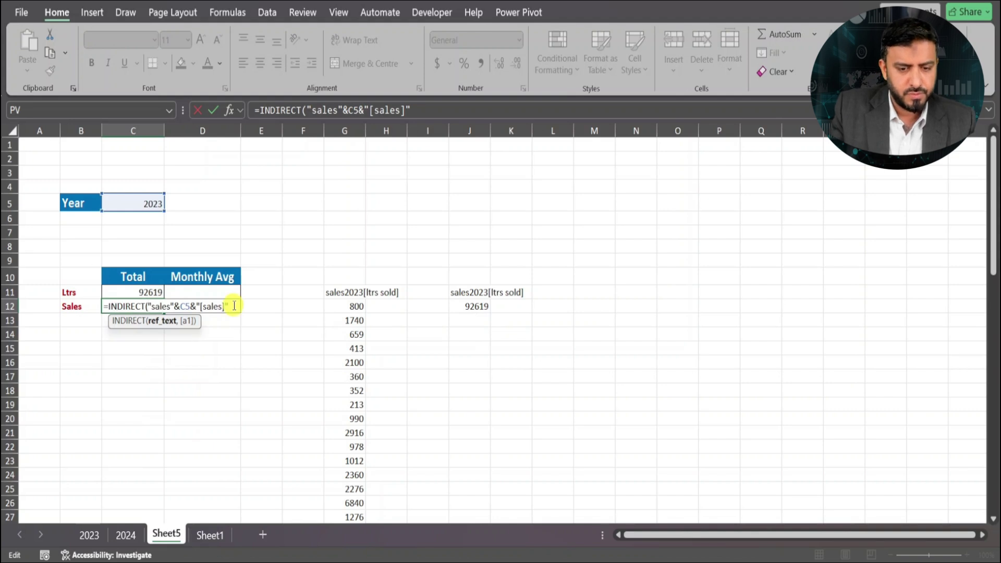
text())
key(ctrl+Return)
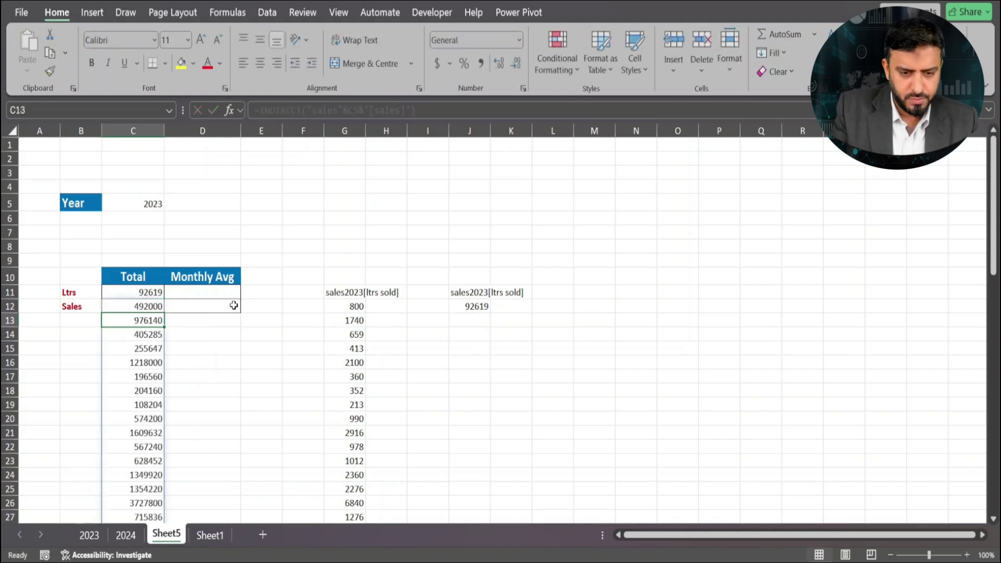
Step: Wrap the C12 formula in SUM so it reads =SUM(INDIRECT("sales"&C5&"[sales]"))
key(F2)
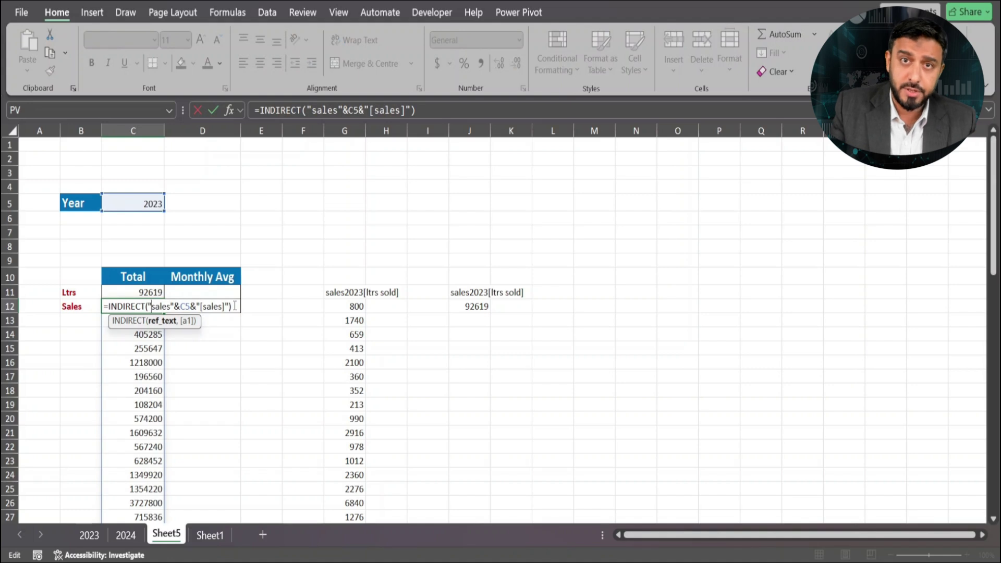
key(Left)
key(Left)
key(Left)
key(Left)
key(Left)
key(Left)
key(Left)
key(Left)
key(Left)
key(Left)
text(sum()
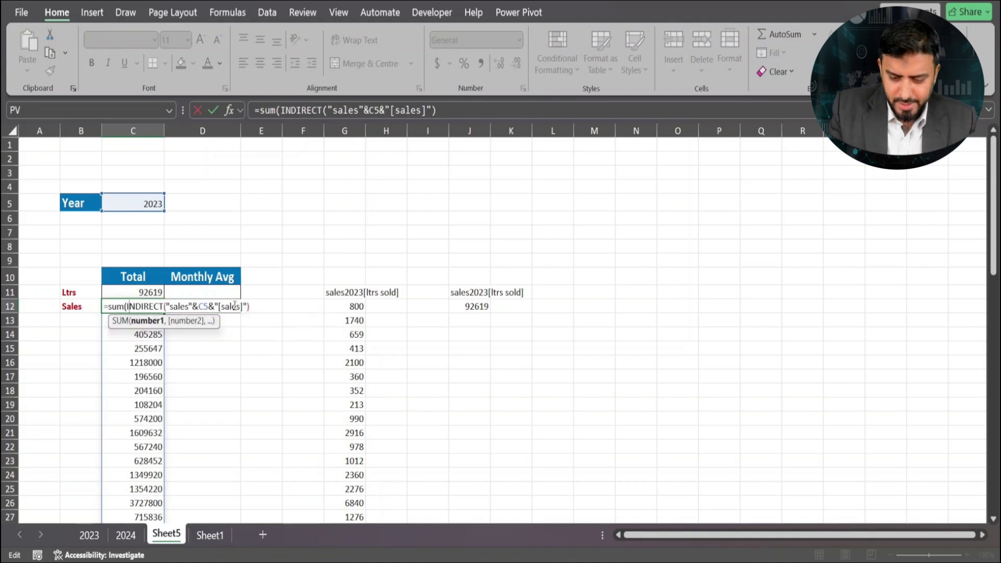
key(End)
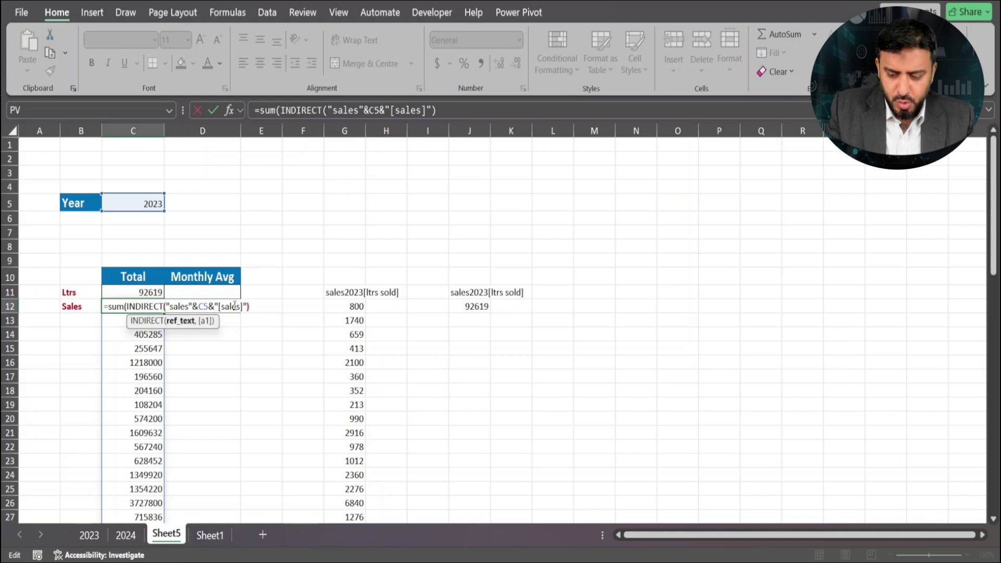
text())
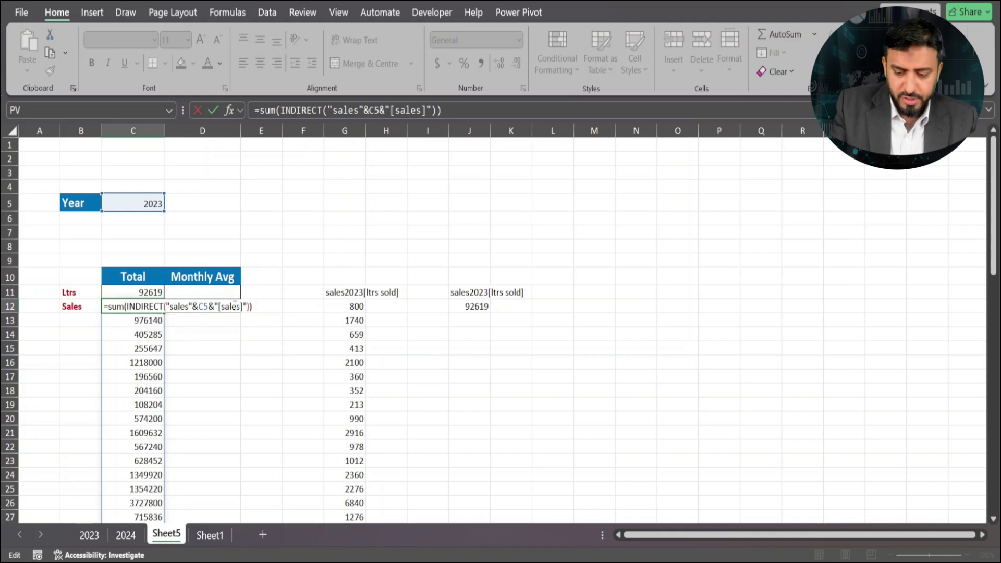
key(Return)
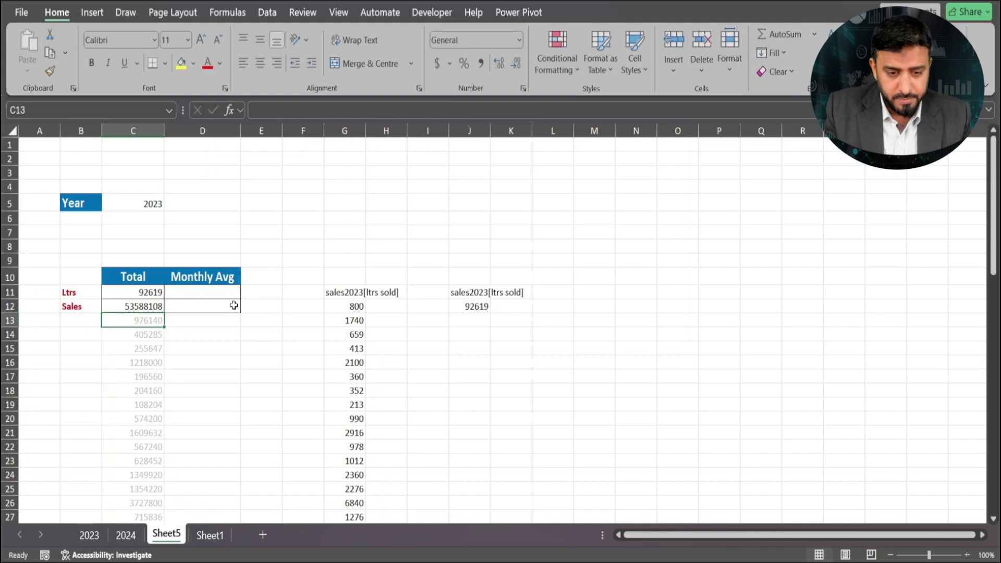
Step: Set the year in C5 to 2024 to switch the summary to that year's table
click(159, 207)
text(2024)
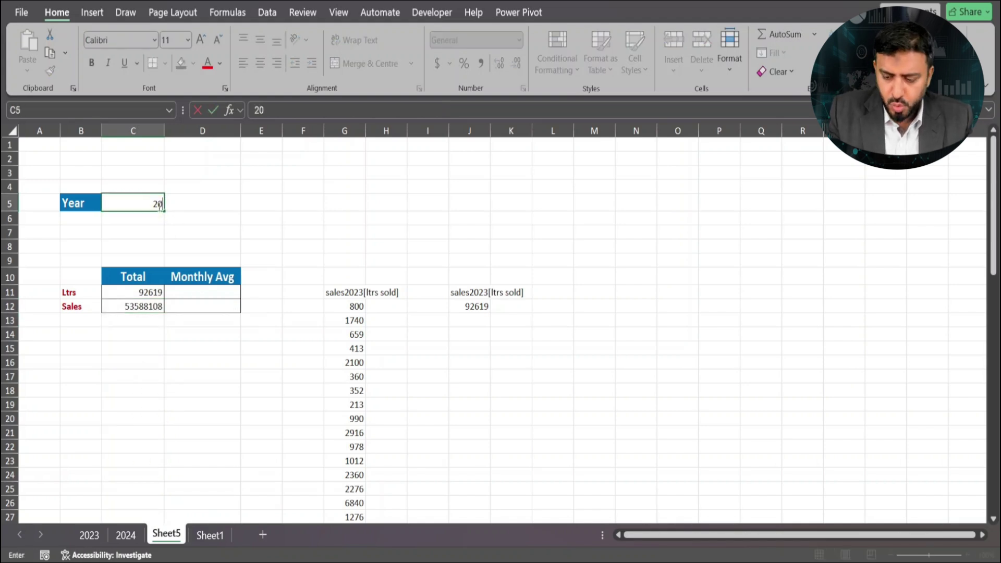
key(Return)
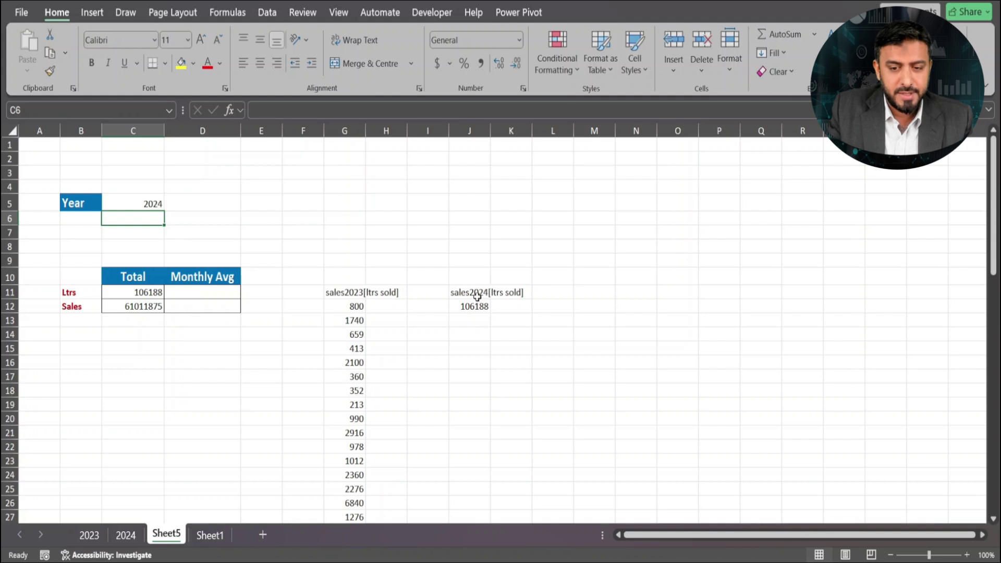
Step: Check the table name on the 2024 sheet and the sum of its whole sales column against the Sheet5 sales total
click(127, 534)
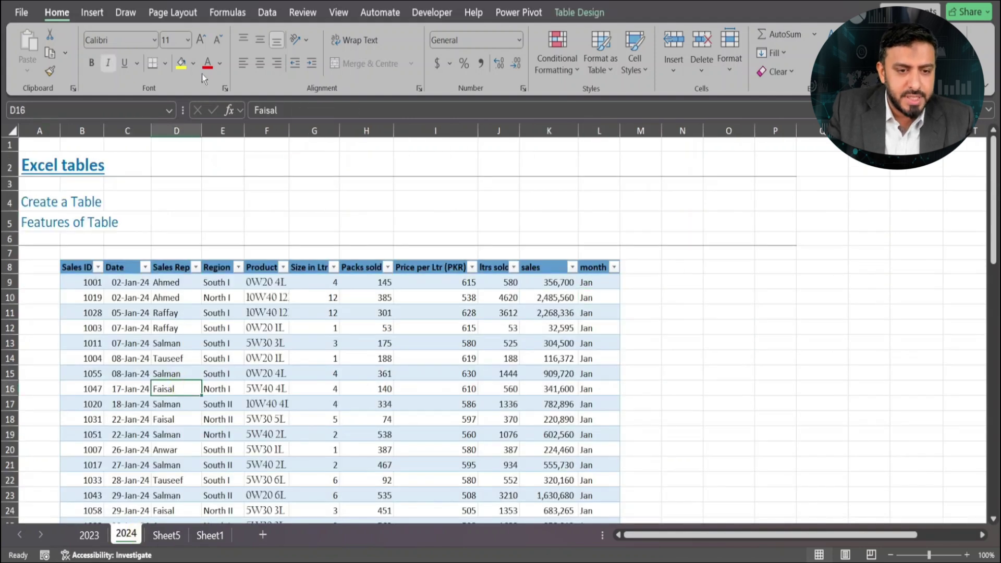
click(578, 12)
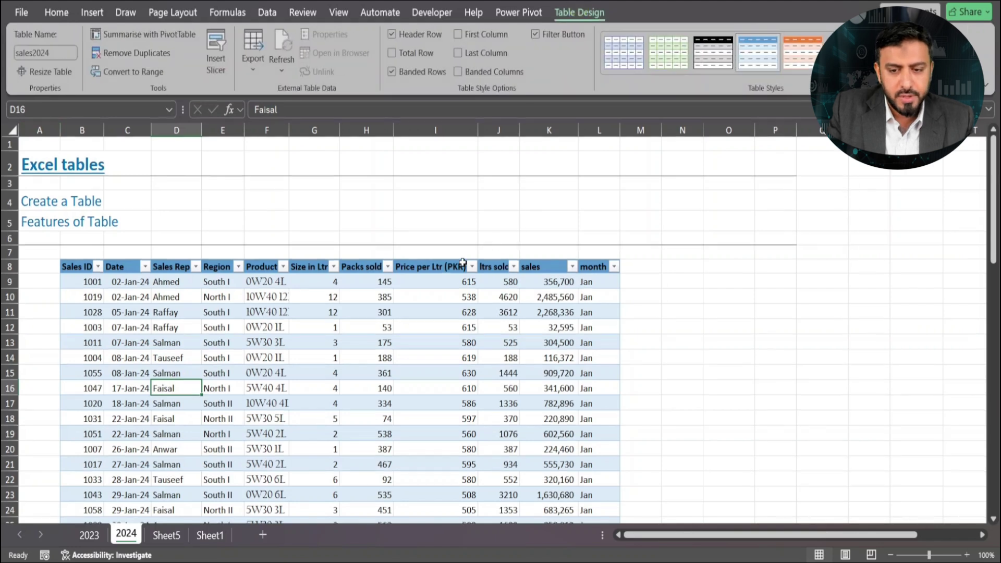
click(547, 281)
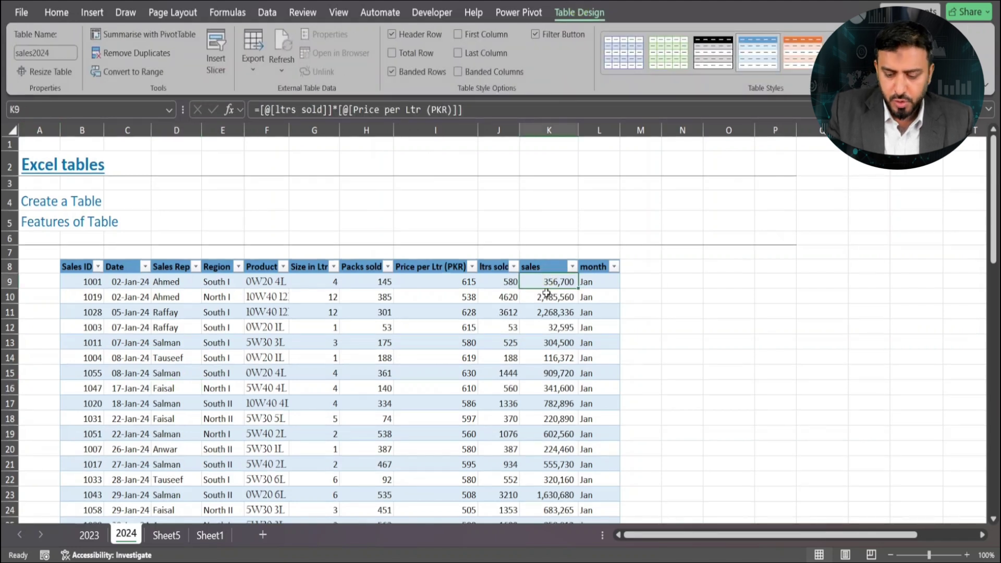
key(ctrl+shift+Down)
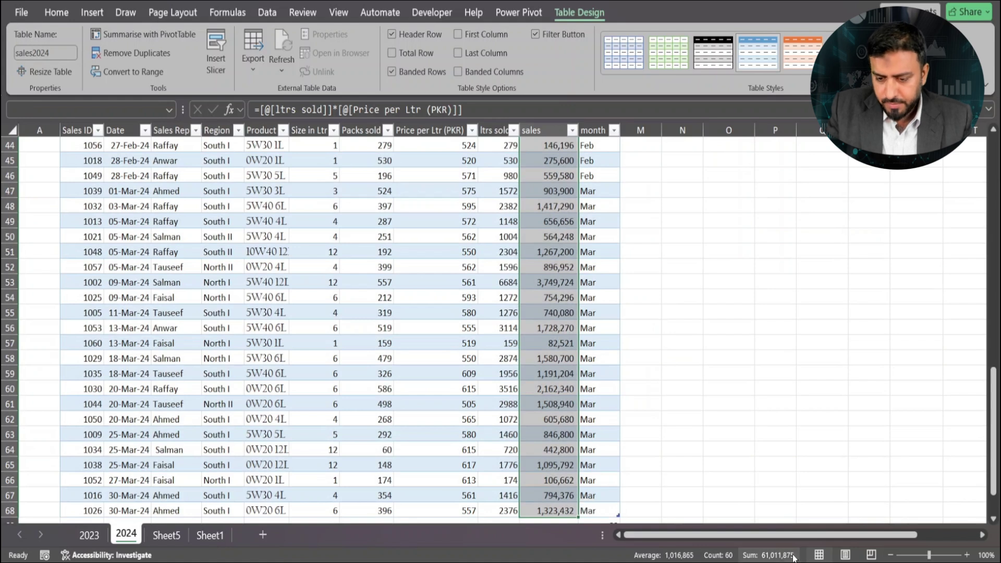
scroll(614, 480, down, 3)
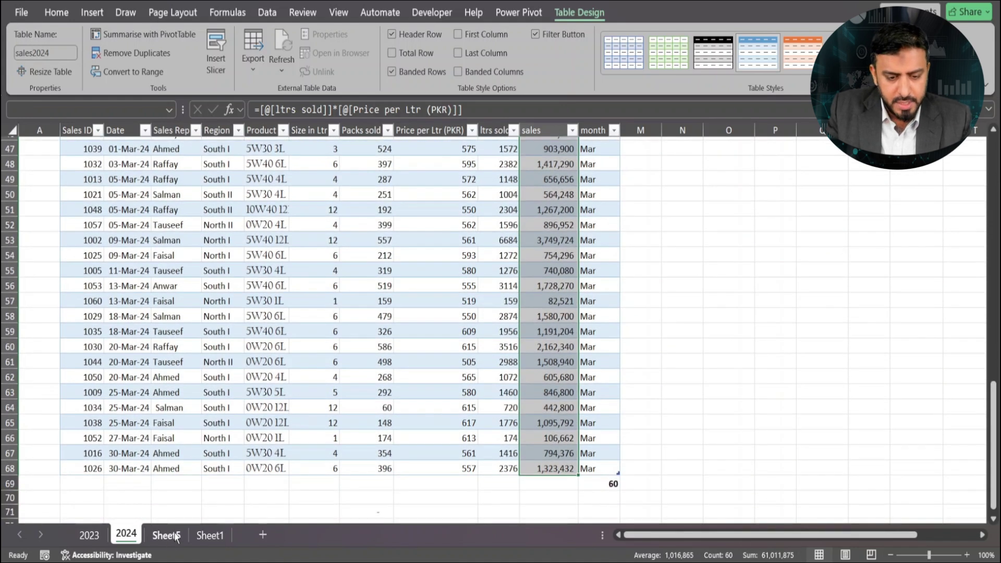
Step: Return to Sheet5 and select the Ltrs and Sales totals in C11:C12
click(170, 533)
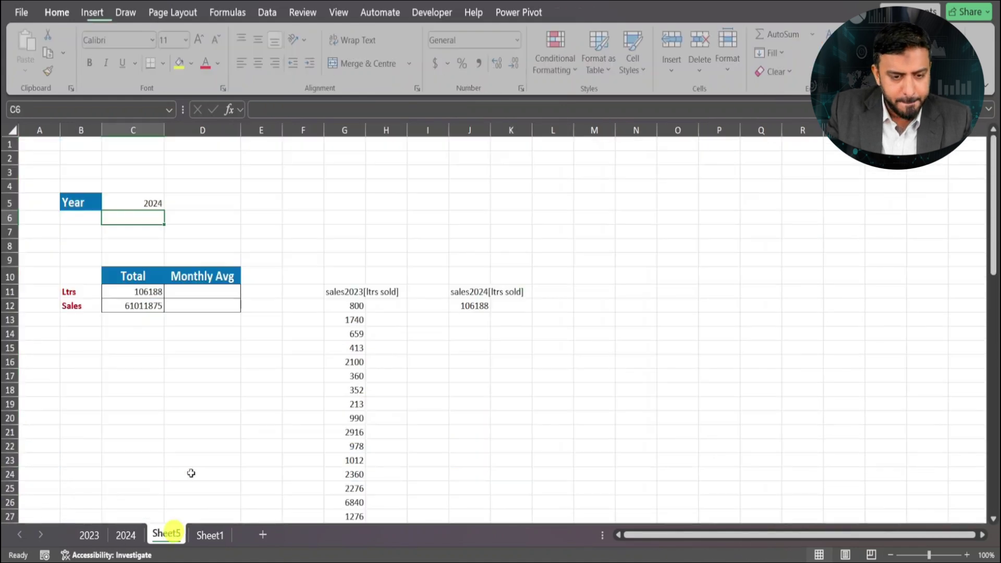
click(147, 305)
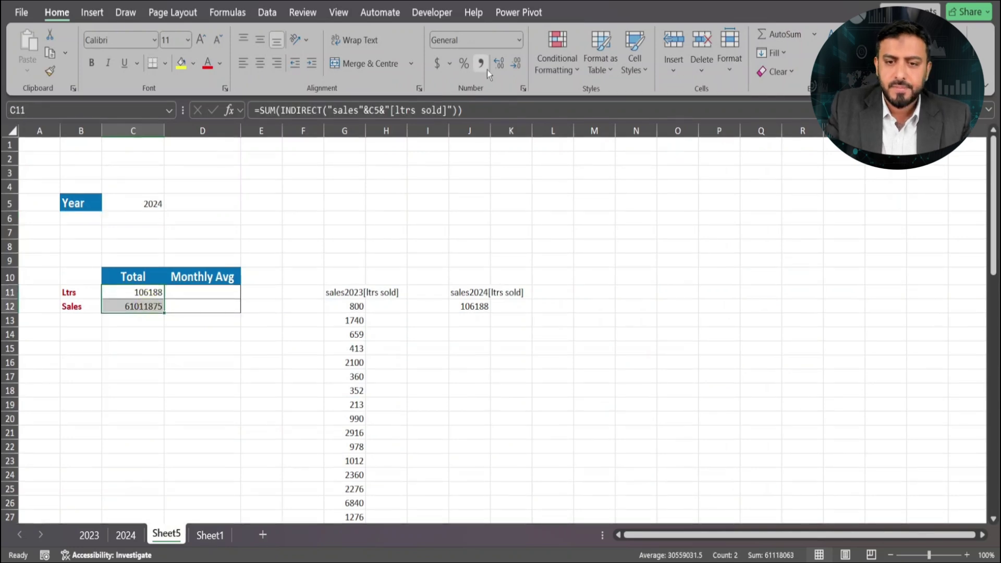